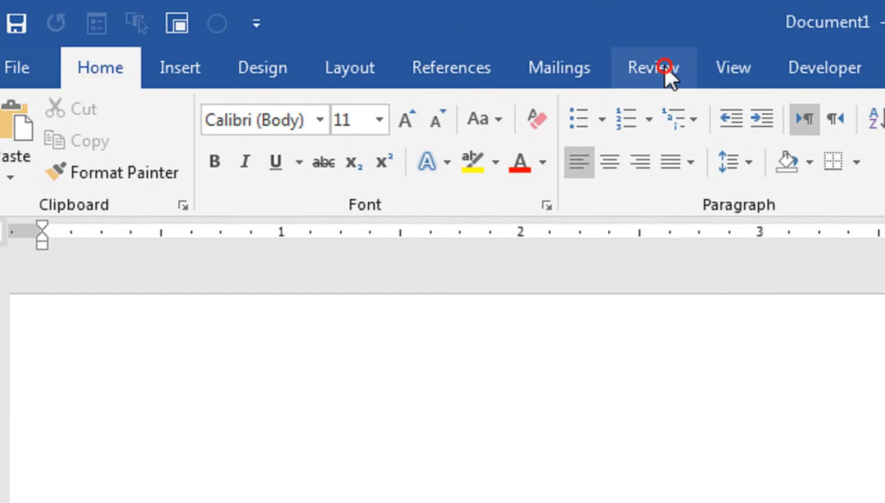
Step: Draw a rounded rectangle banner about 7.6 inches wide and 1.7 inches tall across the top of the page
click(660, 67)
click(733, 69)
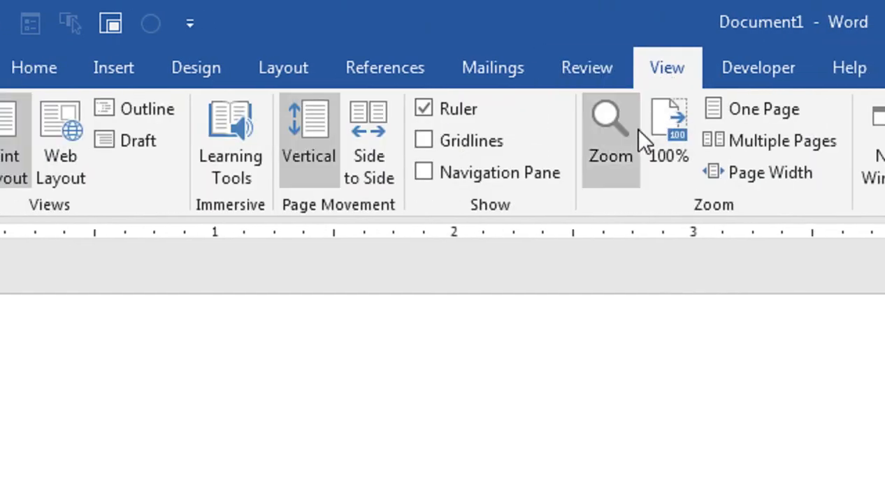
click(754, 109)
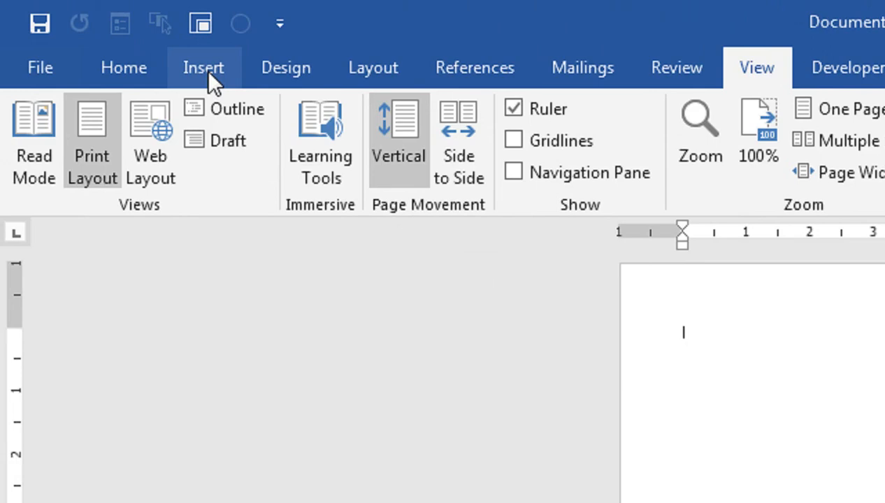
click(205, 70)
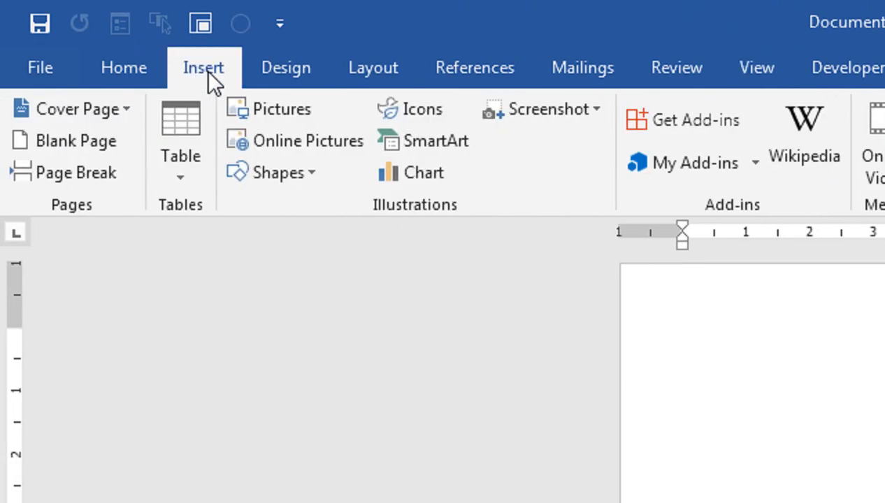
click(315, 175)
click(366, 235)
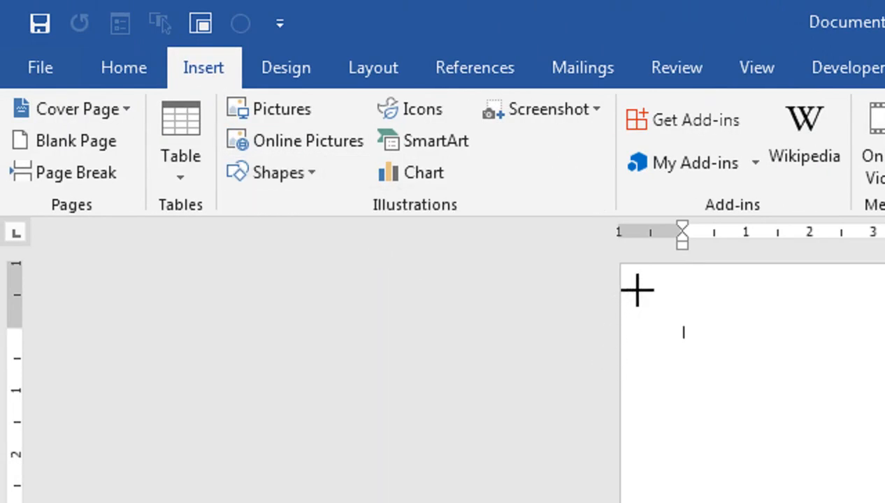
mouse_move(646, 293)
mouse_down()
mouse_move(884, 400)
mouse_move(884, 481)
mouse_move(884, 448)
mouse_up()
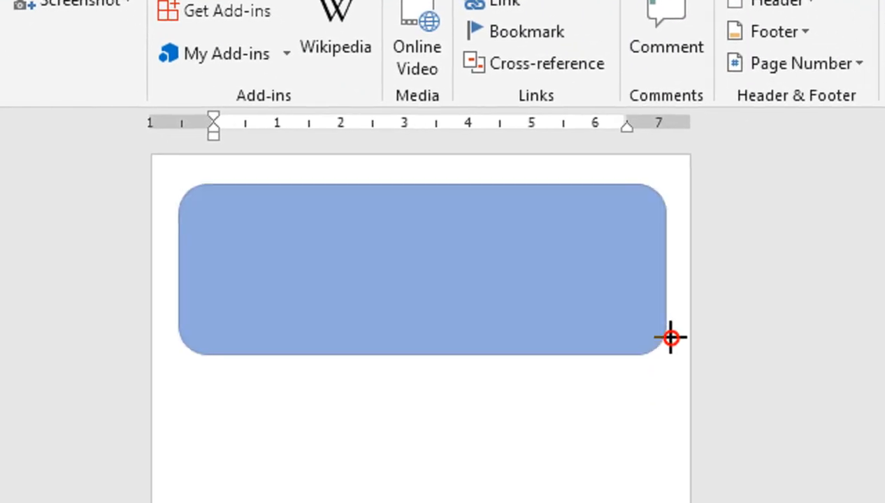
mouse_move(670, 337)
mouse_down()
mouse_move(659, 280)
mouse_move(654, 289)
mouse_up()
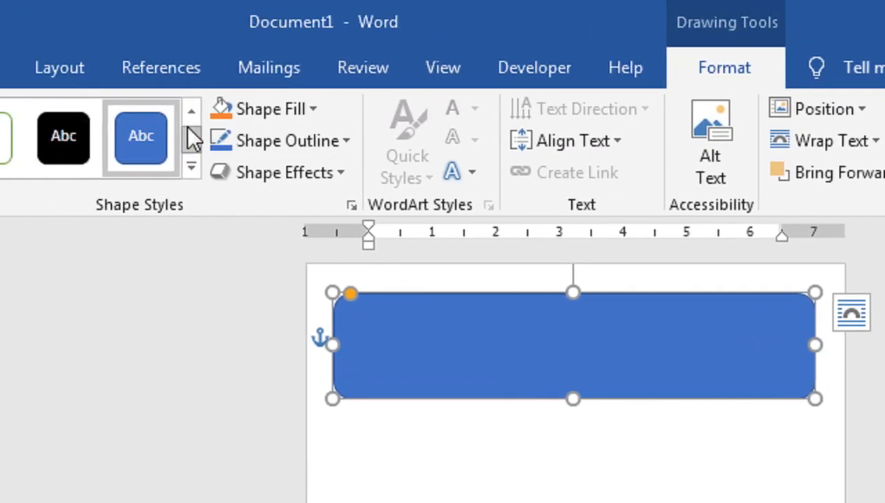
Step: Fill the rounded rectangle with the standard color Dark Red
click(103, 78)
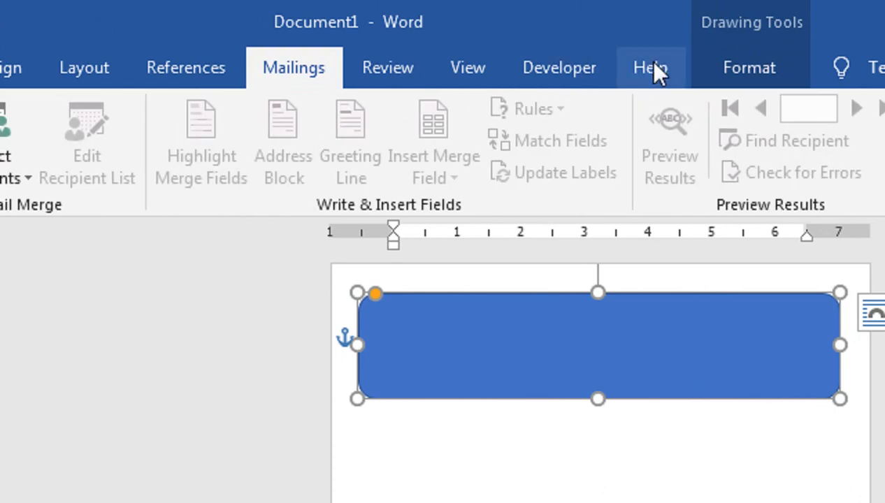
click(723, 69)
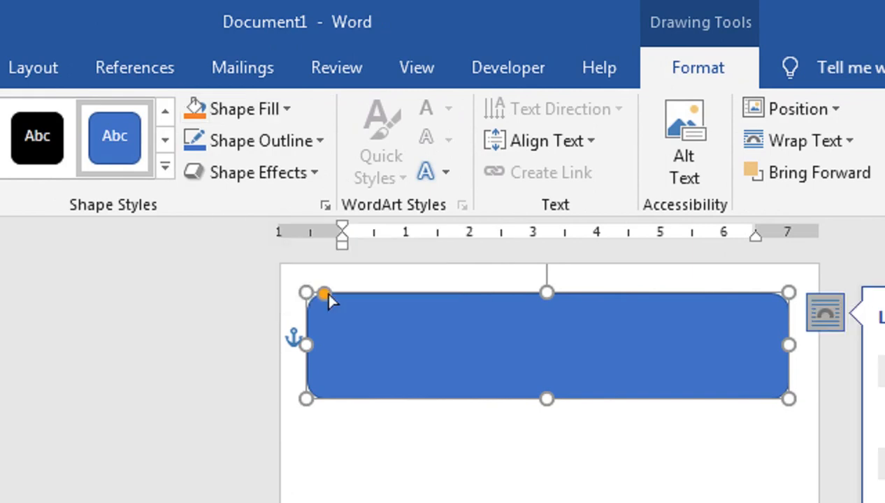
click(286, 110)
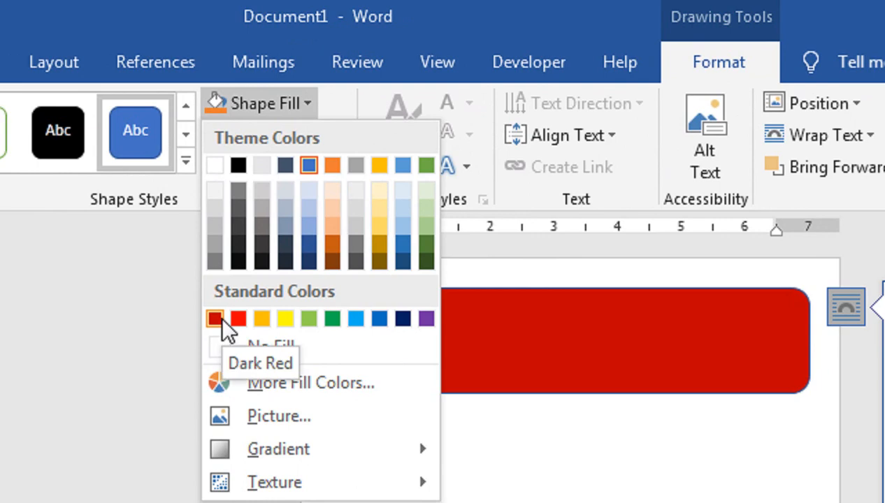
click(222, 318)
Step: Enlarge the red banner to about 7.7 inches wide and 1.9 inches tall, extending it toward the page edges
drag(572, 279, 573, 269)
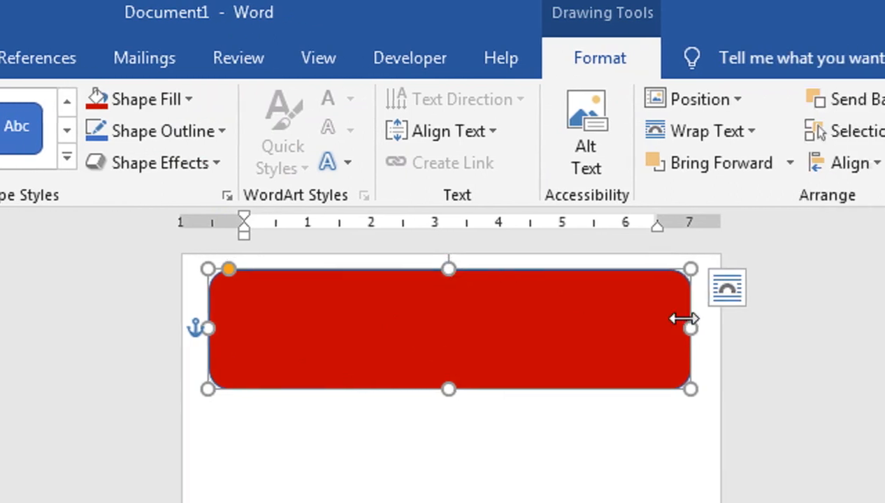
drag(807, 326, 810, 325)
mouse_move(665, 326)
mouse_down()
mouse_move(675, 327)
mouse_move(664, 327)
mouse_up()
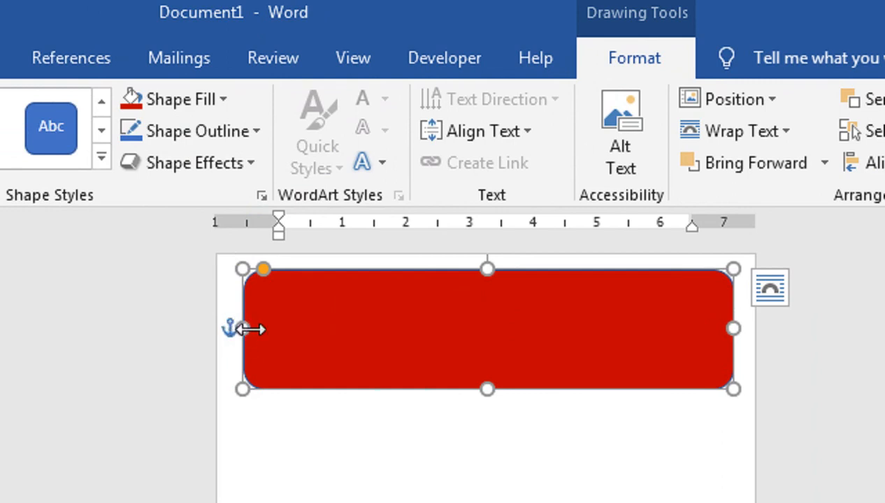
drag(243, 328, 240, 329)
Step: Insert a blank line in the document and shrink the banner to about 6.8 inches wide and 1.6 inches tall
click(299, 410)
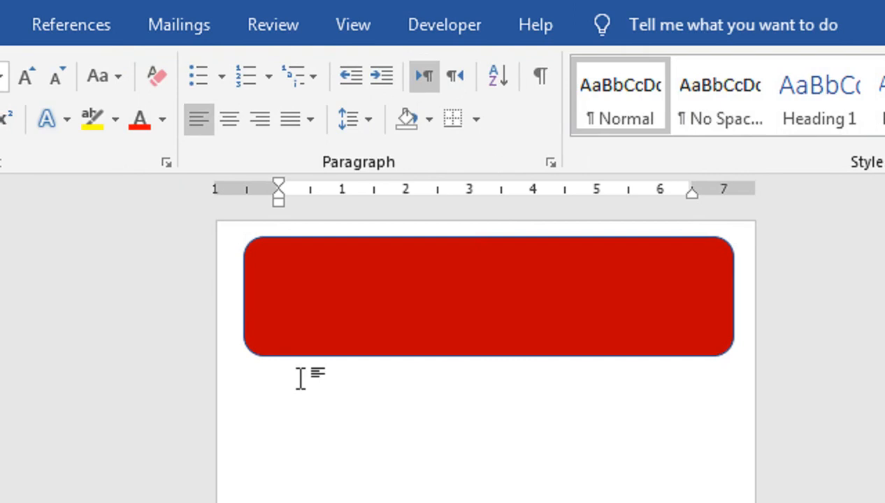
key(Return)
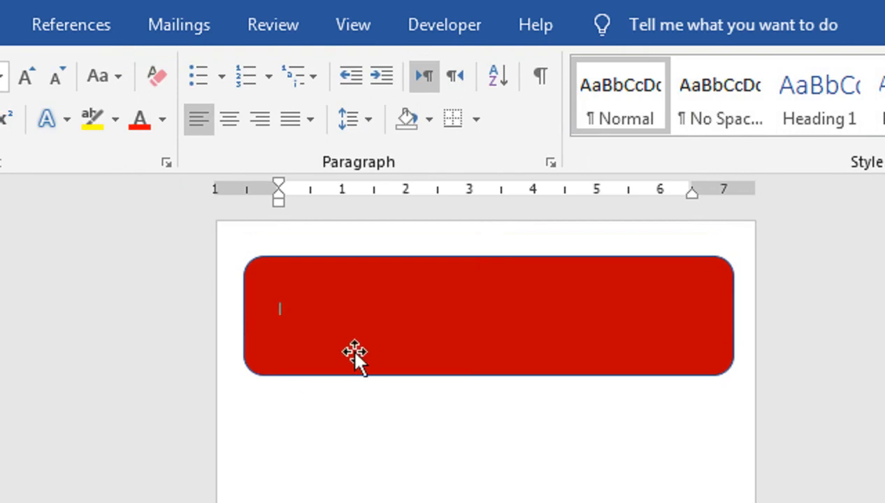
click(246, 292)
drag(243, 309, 272, 311)
drag(732, 308, 733, 308)
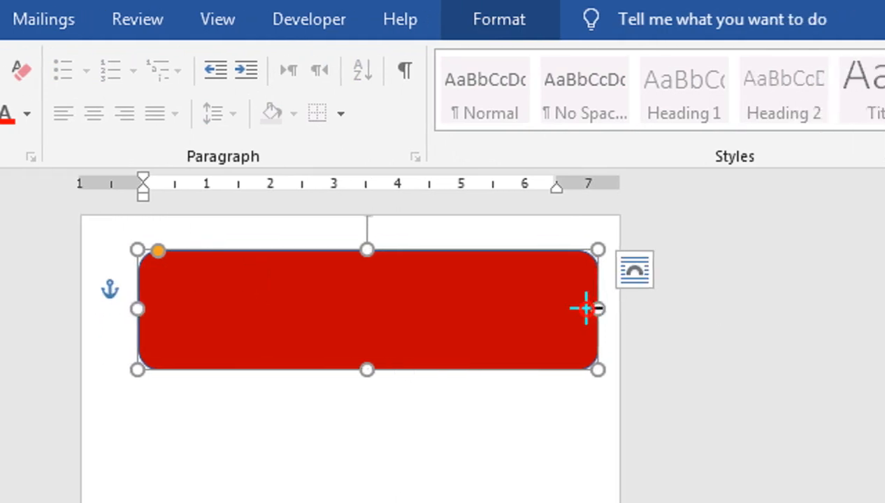
drag(585, 308, 569, 308)
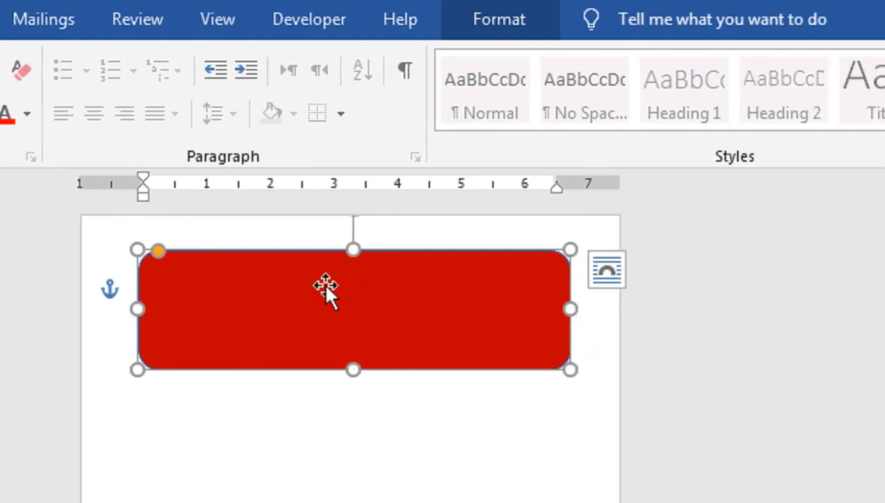
drag(353, 248, 353, 264)
Step: Check the banner's placement on the page in the print preview
click(381, 413)
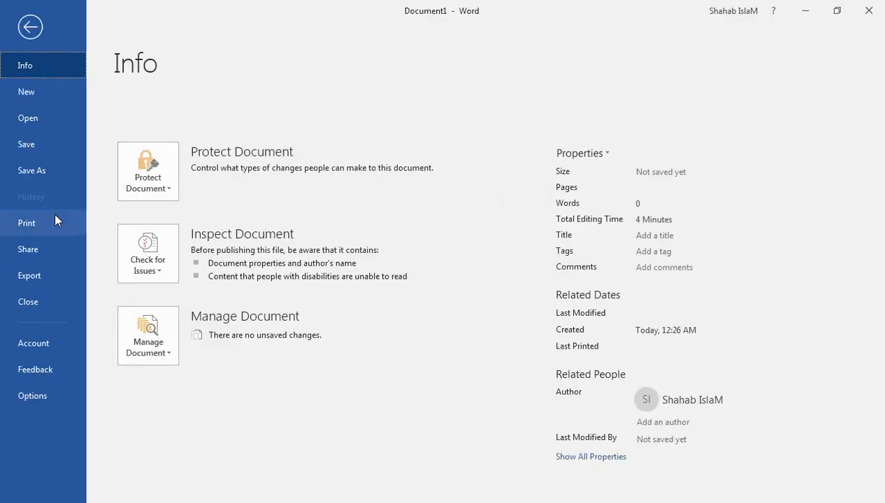
click(54, 219)
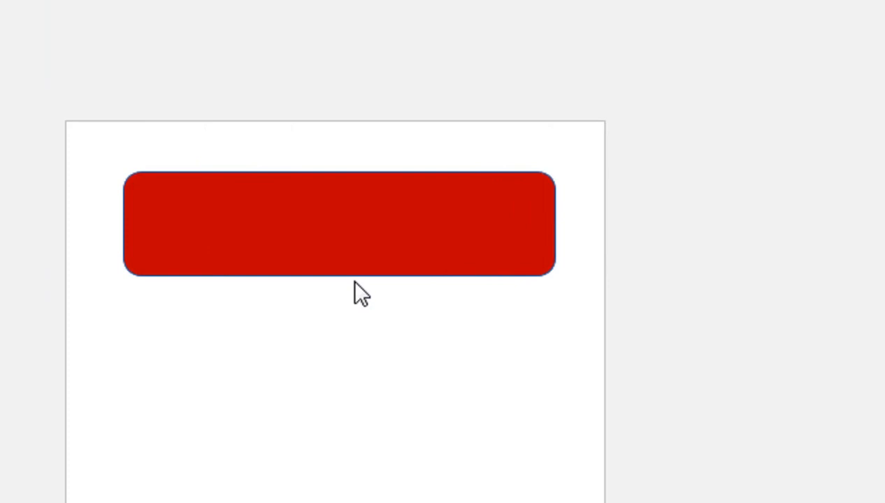
key(Escape)
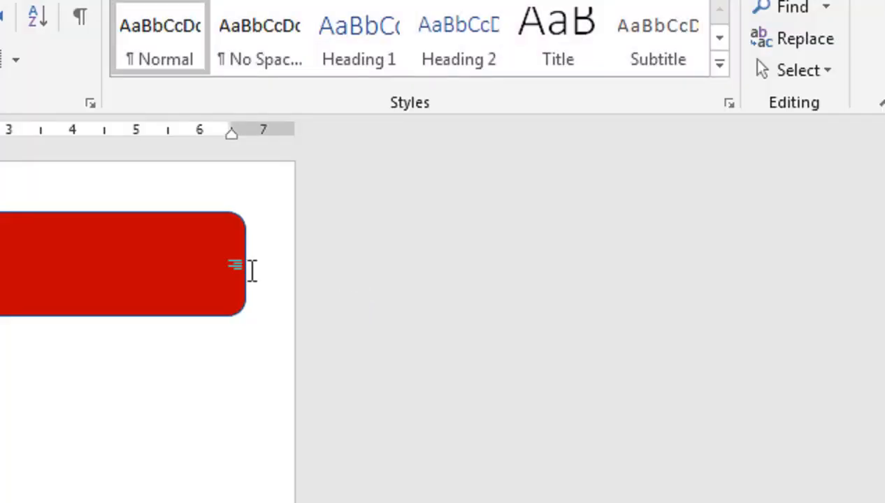
Step: Widen the banner on both sides to about 7.6 inches and raise its upper edge for a height of about 2.1 inches
click(238, 262)
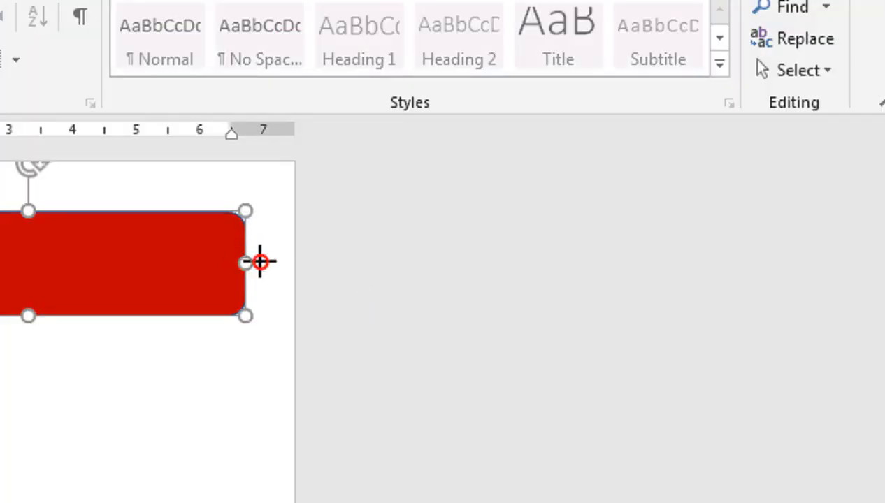
mouse_move(260, 262)
mouse_down()
mouse_move(280, 261)
mouse_move(266, 262)
mouse_up()
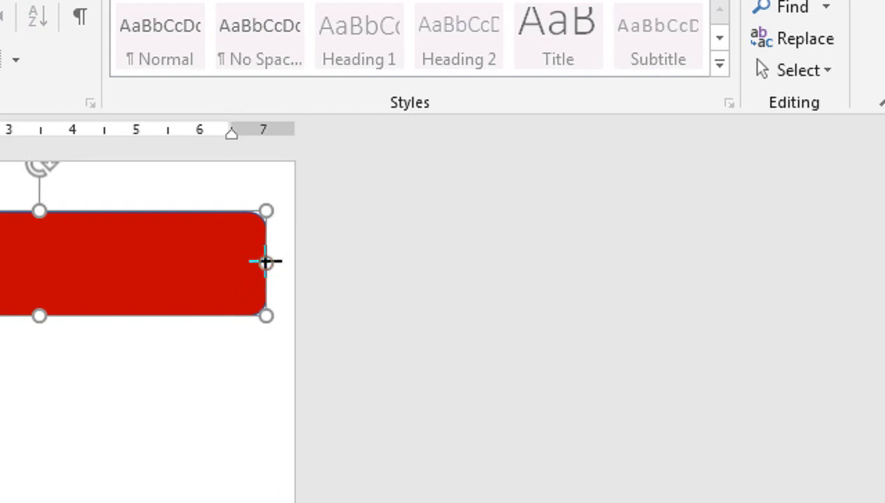
drag(40, 211, 54, 181)
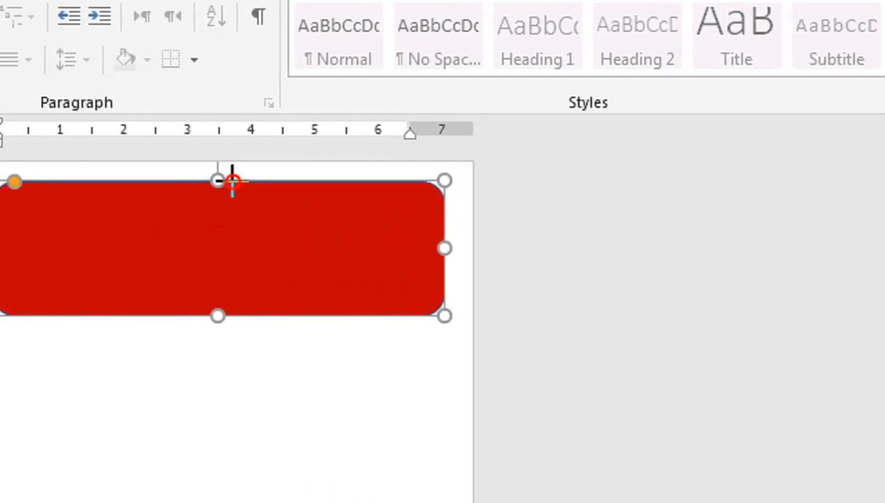
drag(233, 181, 232, 185)
drag(221, 257, 211, 257)
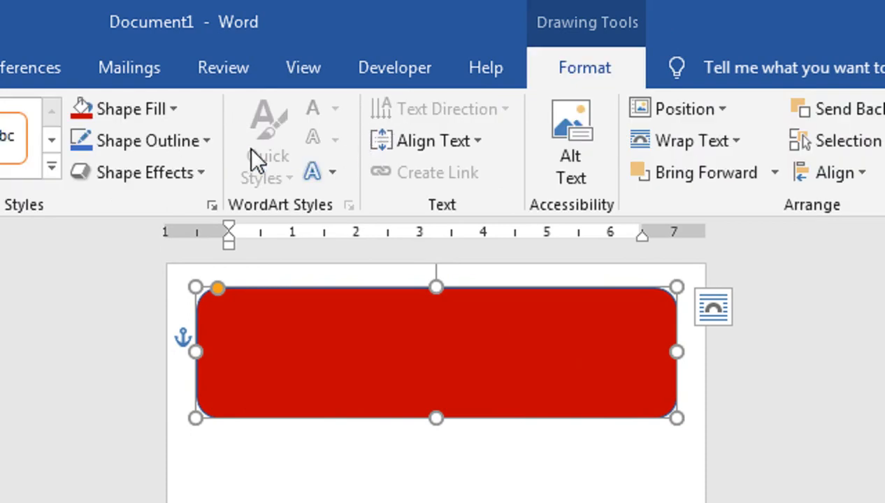
Step: Remove the outline from the red banner shape
click(222, 150)
click(241, 363)
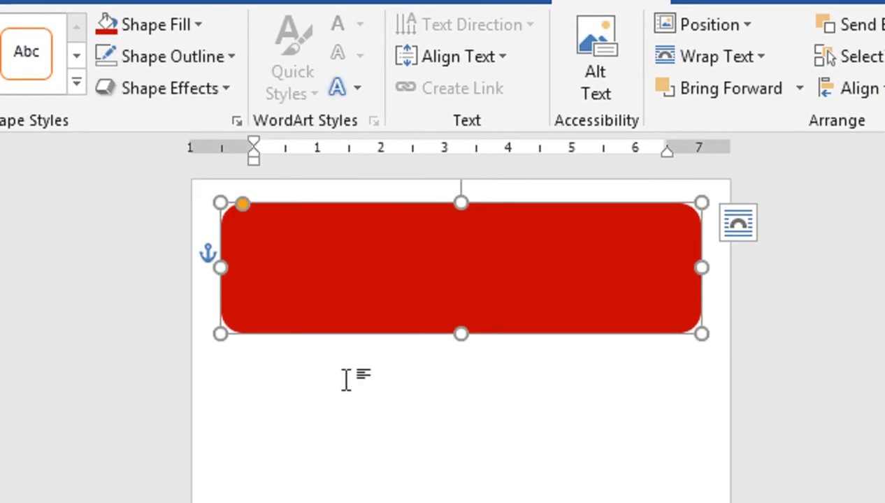
click(346, 380)
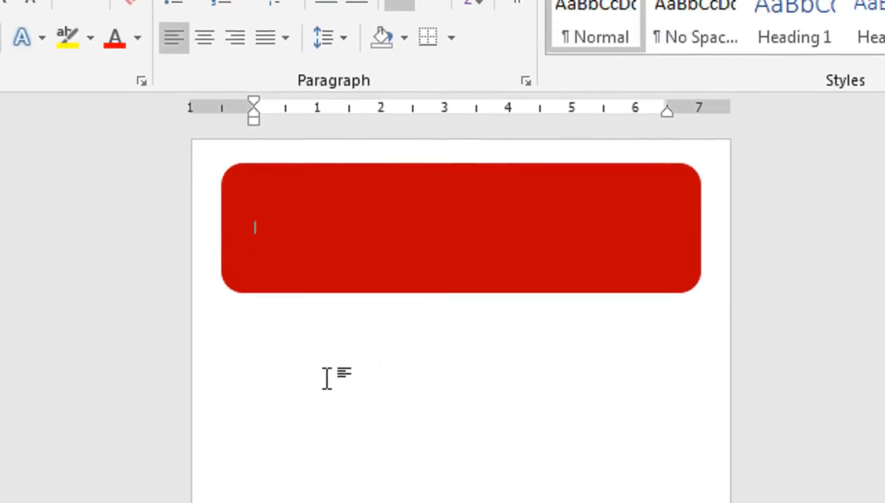
Step: Reduce the banner's height to about 1.6 inches by raising its lower edge
double_click(328, 376)
key(ctrl+z)
click(435, 287)
drag(464, 293, 468, 267)
click(395, 304)
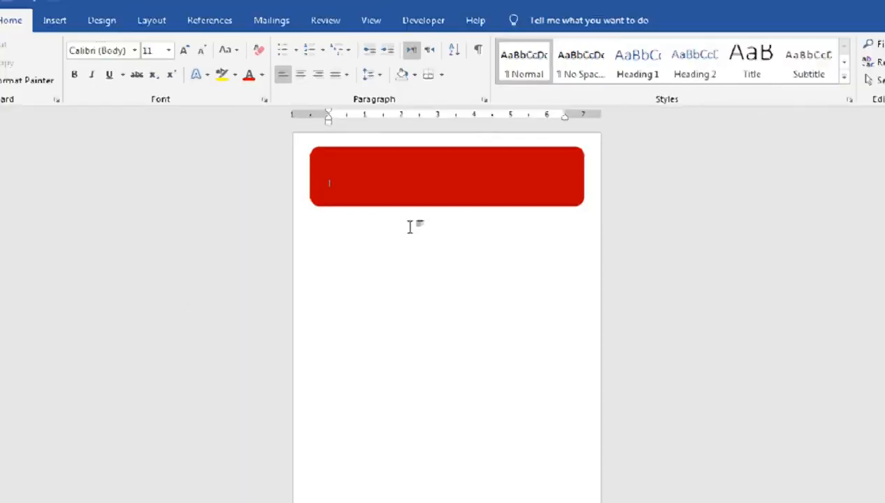
Step: Add three blank lines so that the text cursor sits below the red banner
click(819, 497)
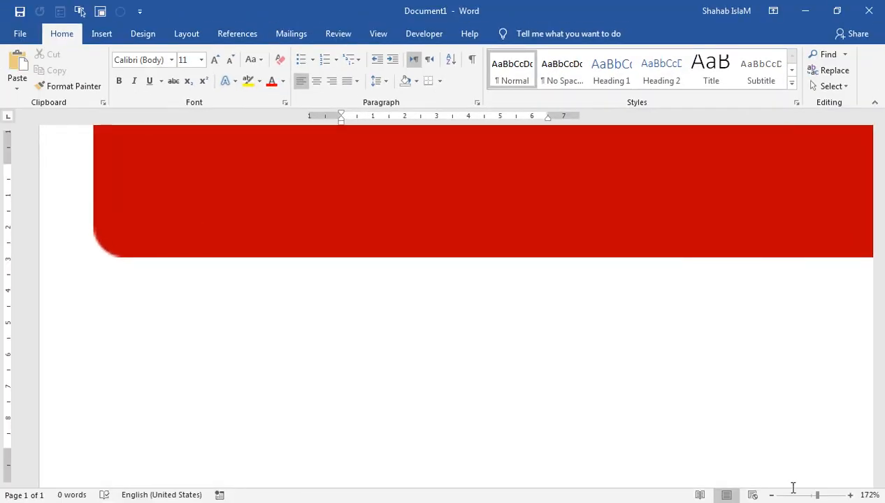
drag(818, 495, 809, 497)
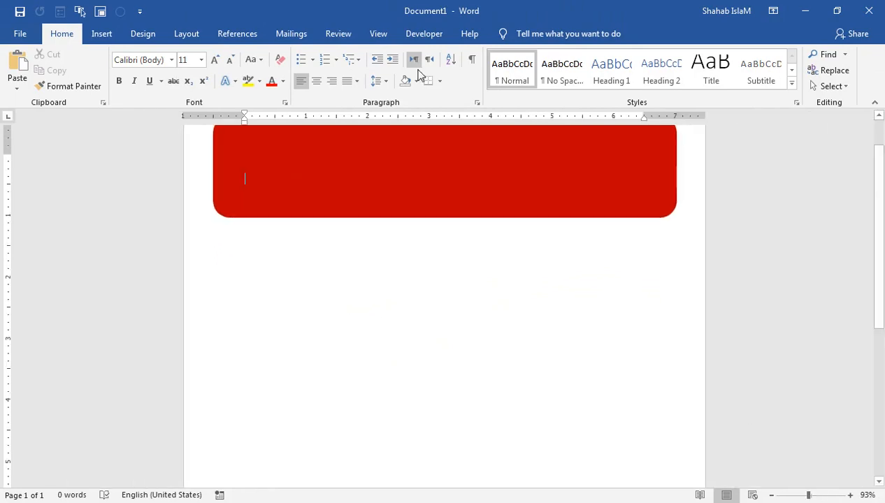
click(378, 34)
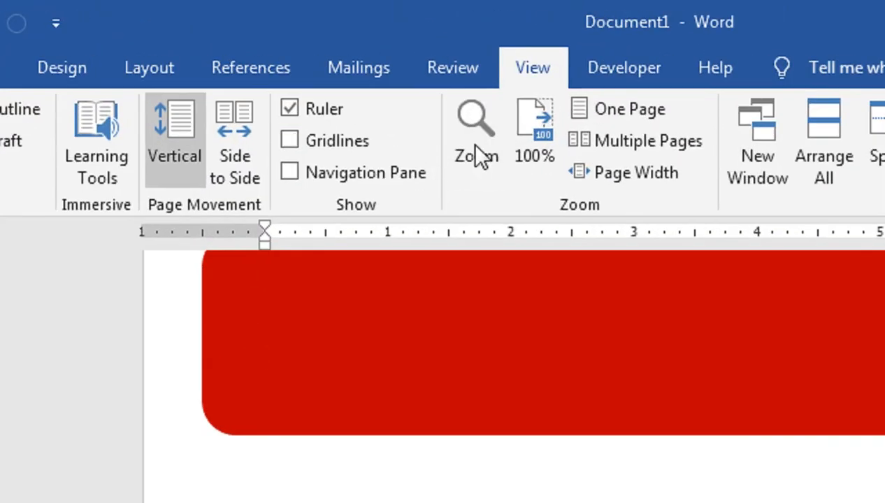
click(521, 137)
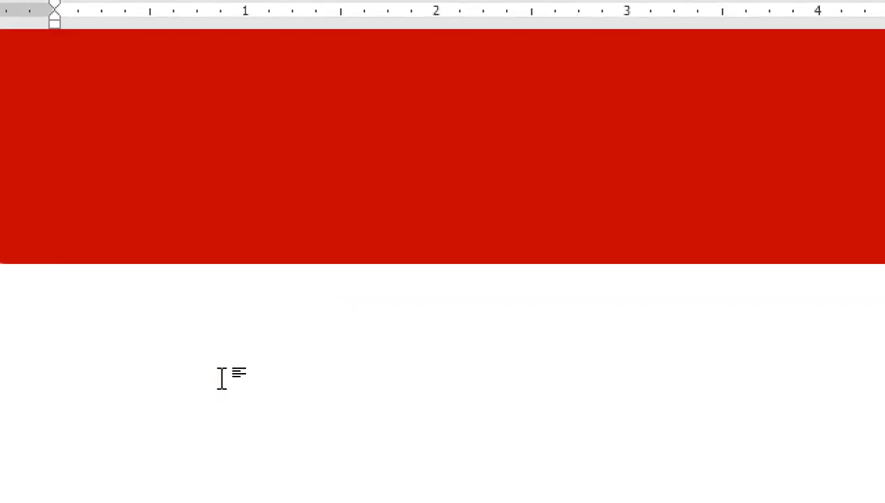
key(Return)
key(Return)
key(Return)
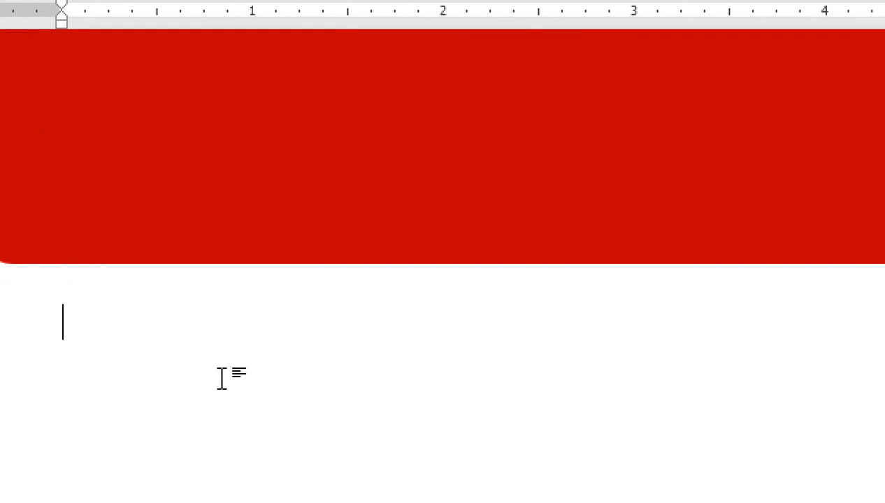
text(depa)
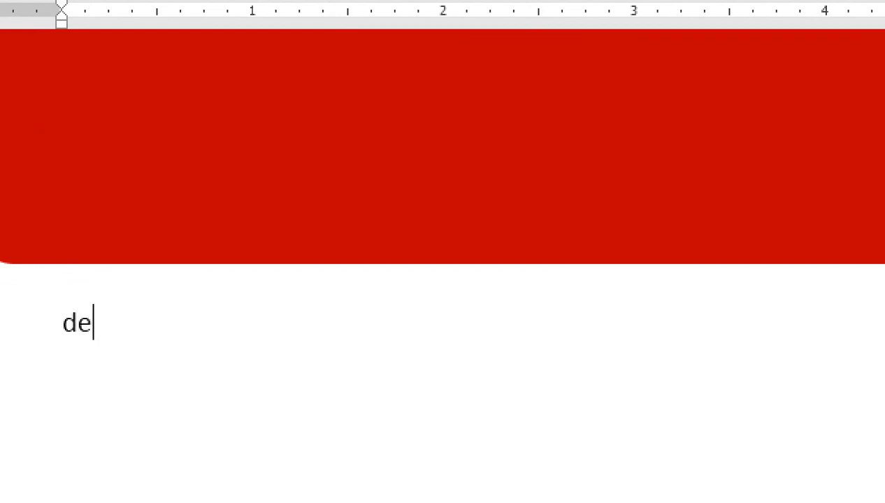
key(BackSpace)
key(BackSpace)
key(BackSpace)
key(BackSpace)
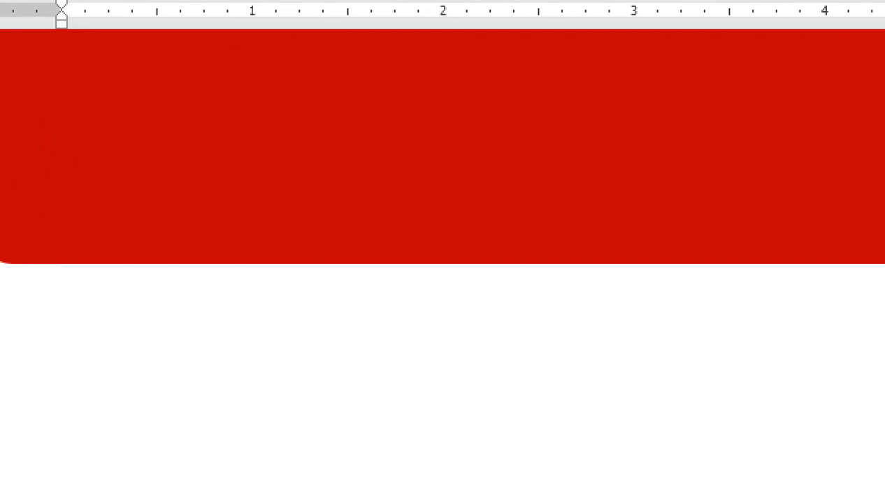
Step: Enter the label "Department" below the red banner, followed by a space and a long underscore fill-in line
text(Deparmtent)
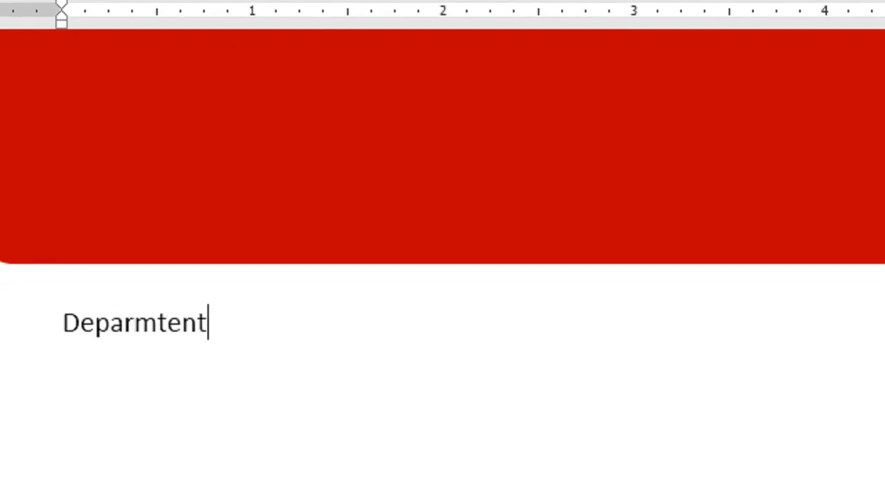
key(BackSpace)
key(BackSpace)
key(BackSpace)
key(BackSpace)
key(BackSpace)
text(t)
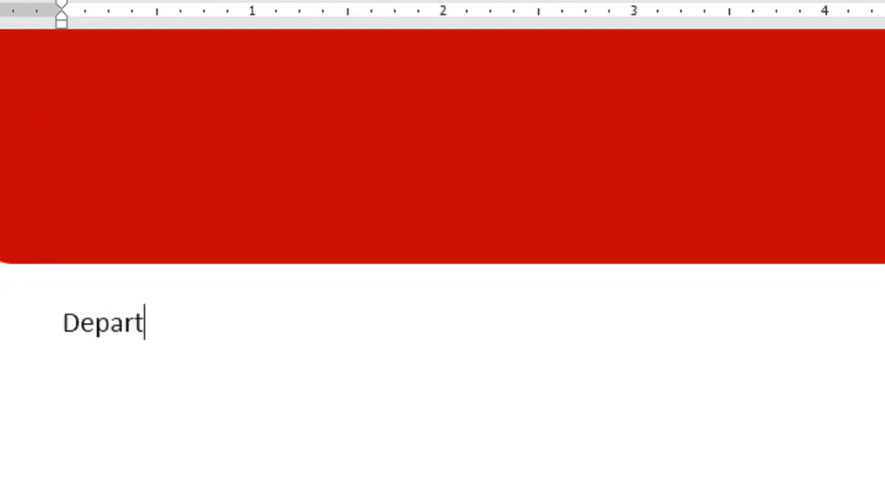
text(ment)
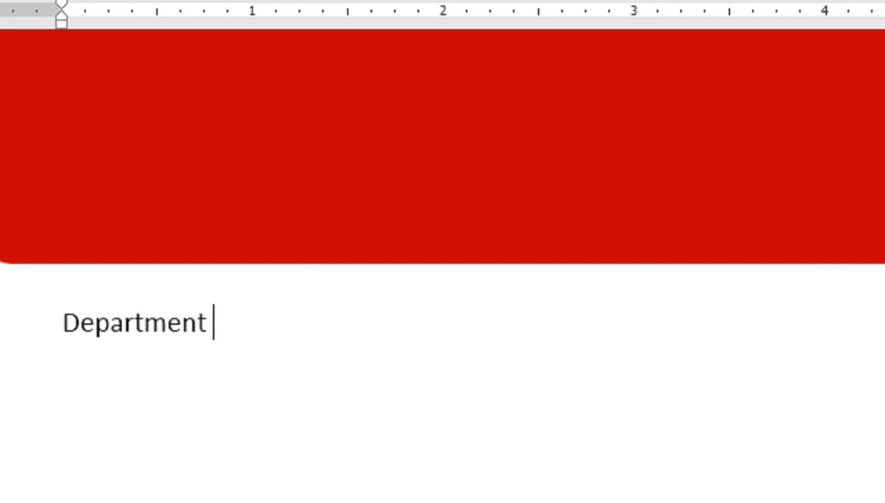
text( __________________________)
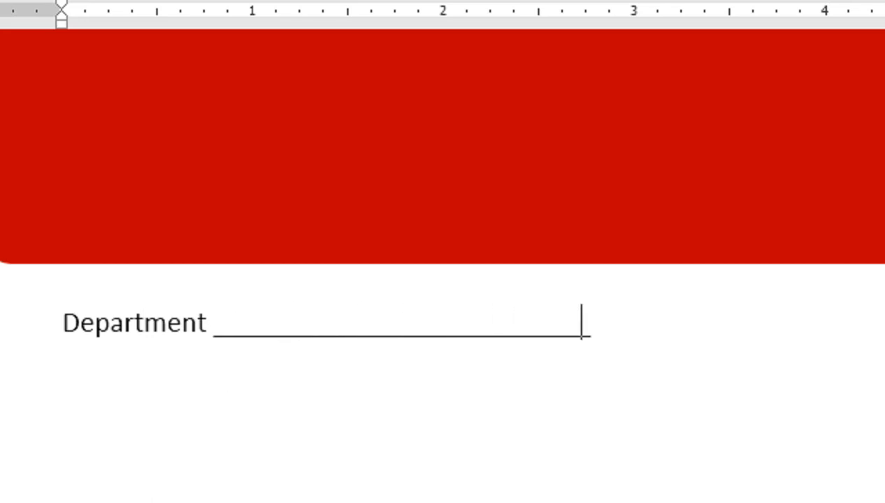
text(____________)
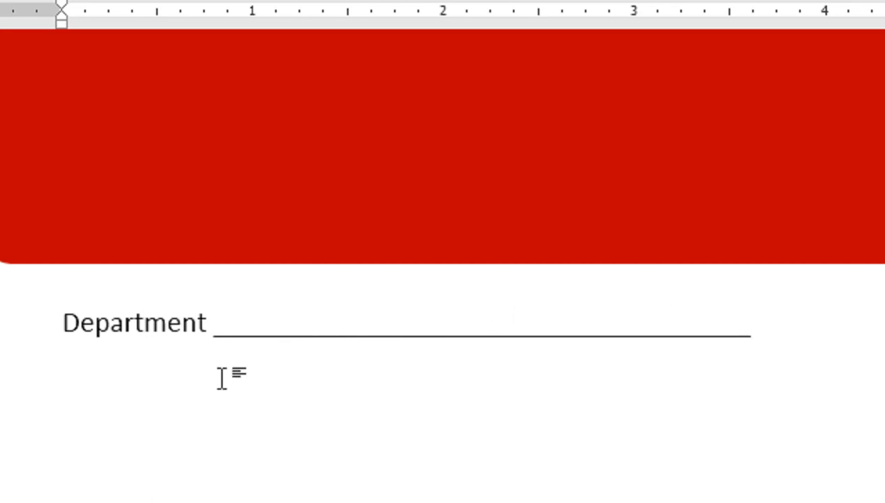
Step: Add the label "Date" after the Department line, followed by a shorter underscore fill-in line
text( Dat)
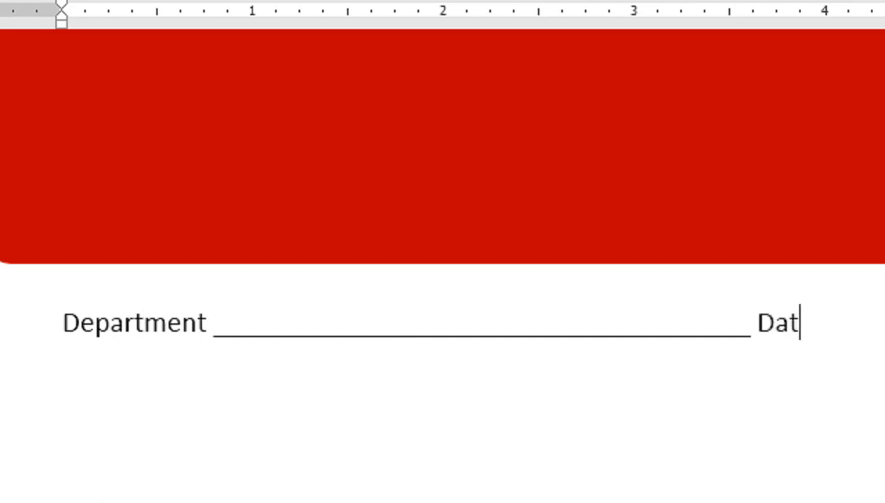
text(e)
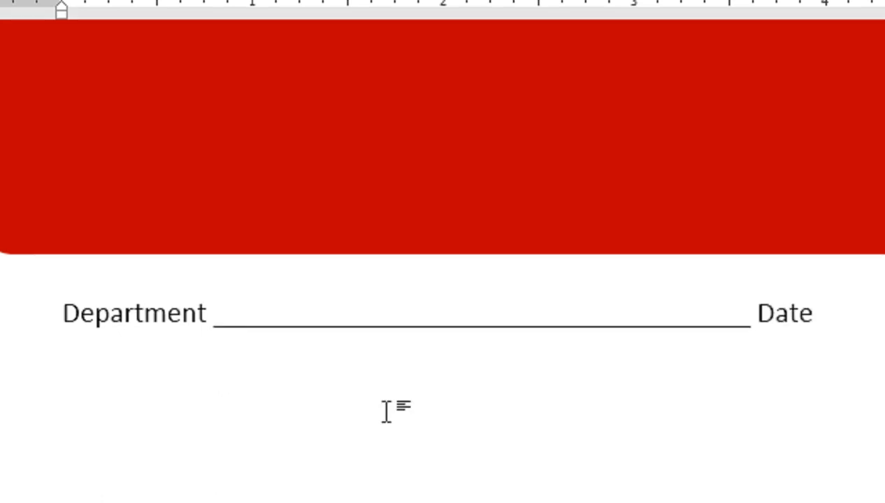
text(_________________)
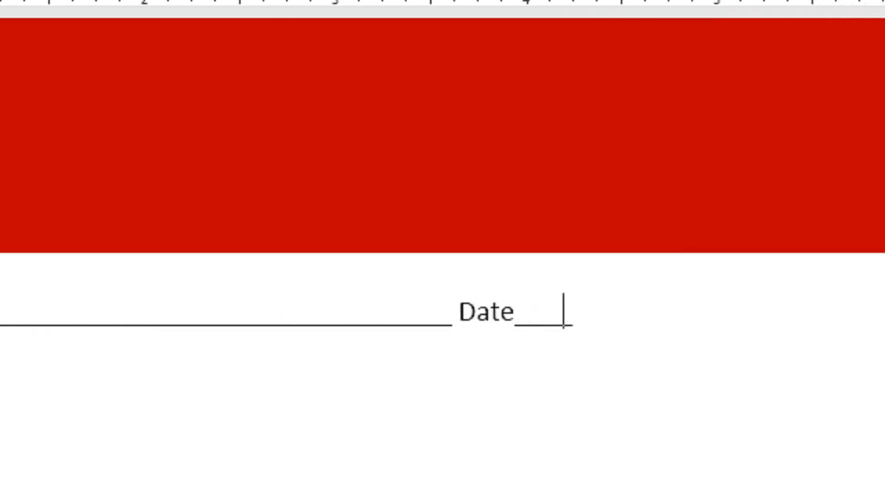
text(_____)
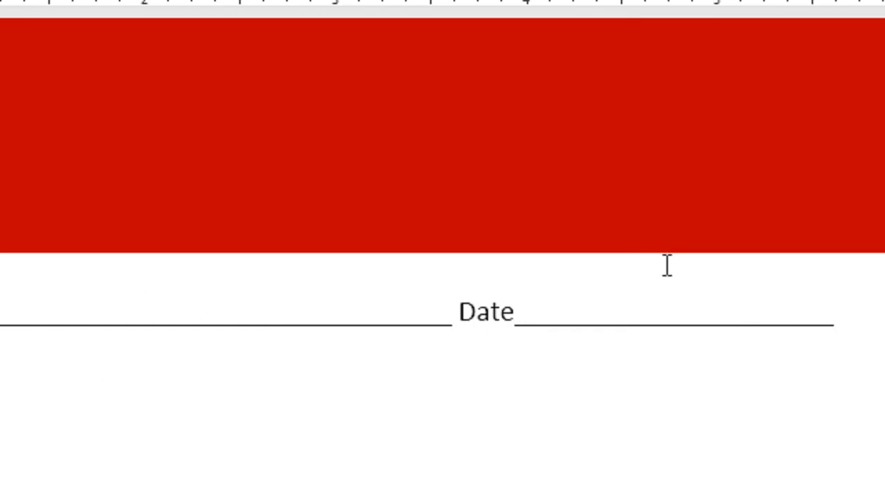
Step: Adjust the length of the Department underscore line so that the Date blank ends near the right margin
click(452, 315)
text(__)
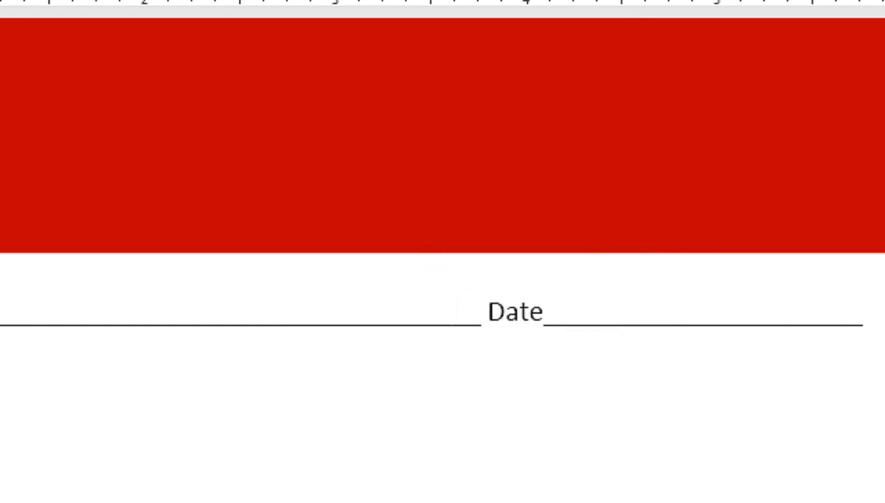
text())
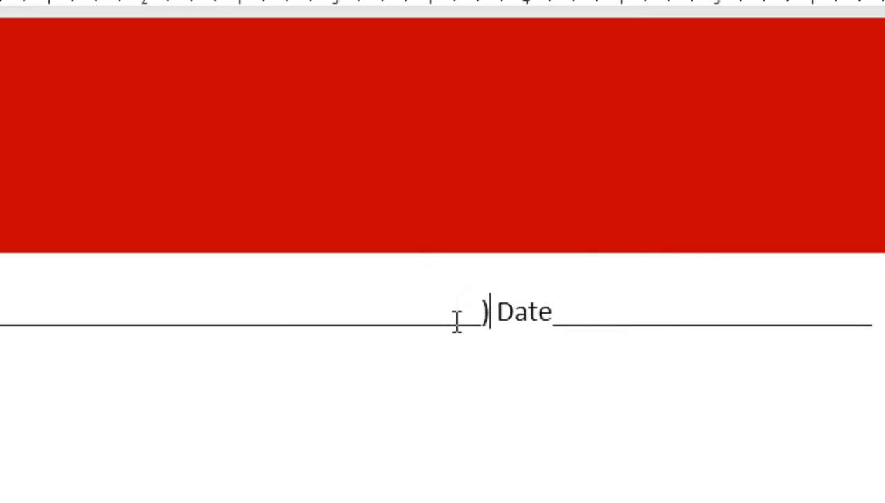
key(BackSpace)
key(BackSpace)
key(BackSpace)
key(BackSpace)
key(BackSpace)
key(BackSpace)
key(BackSpace)
key(BackSpace)
key(BackSpace)
key(BackSpace)
key(BackSpace)
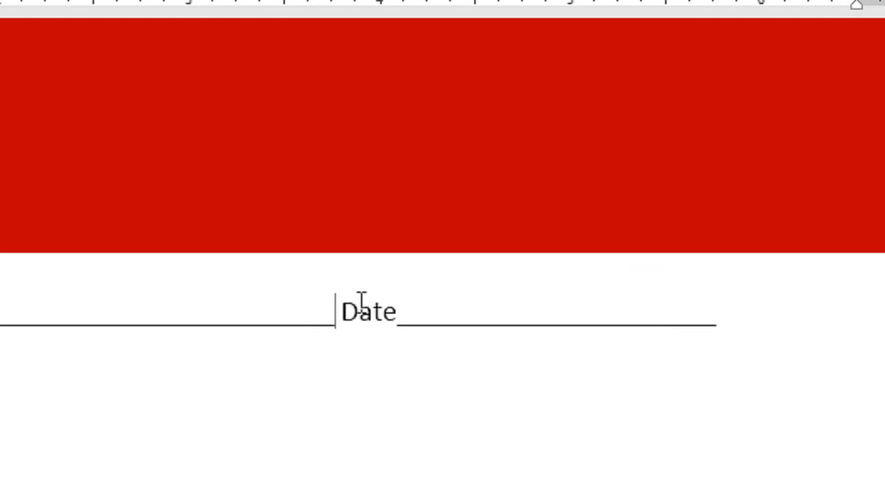
text(______)
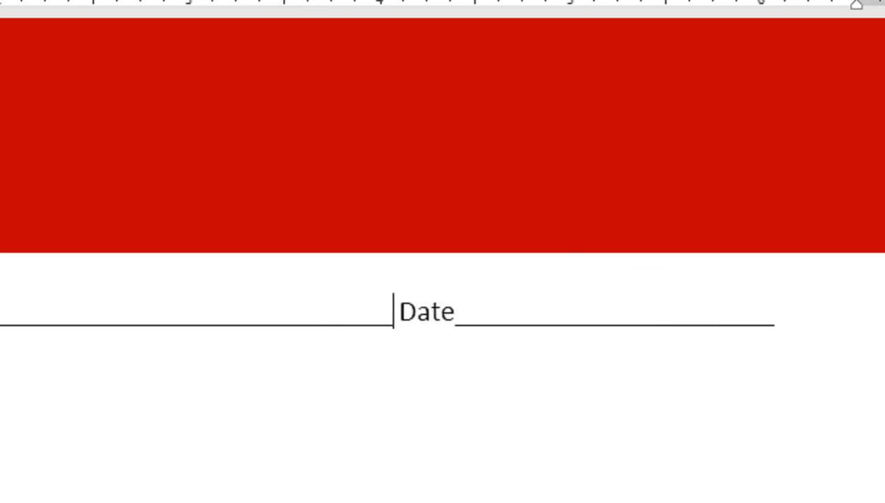
text(___)
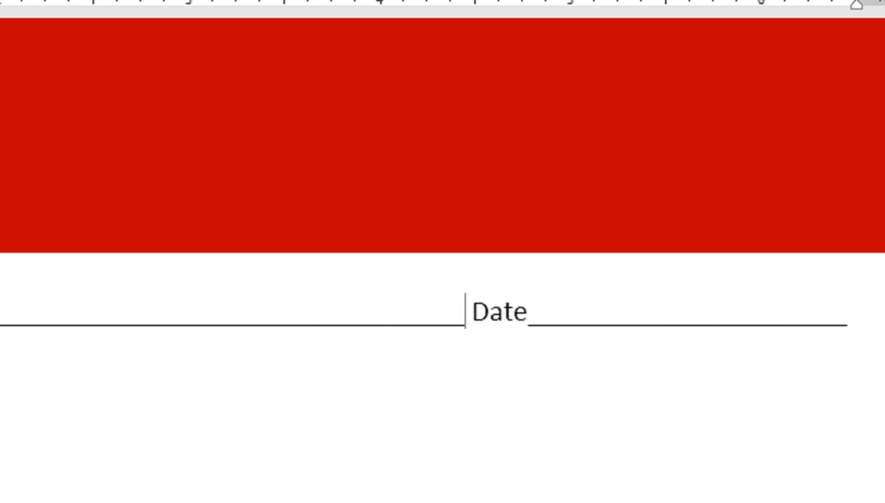
Step: Add a second line with the labels "Name" and "Age", each followed by underscores that fill the line to the right margin
click(857, 311)
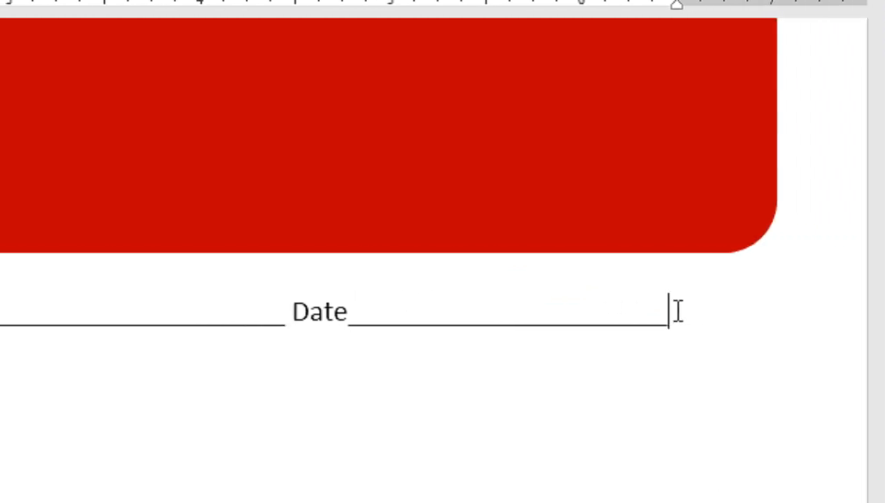
key(Return)
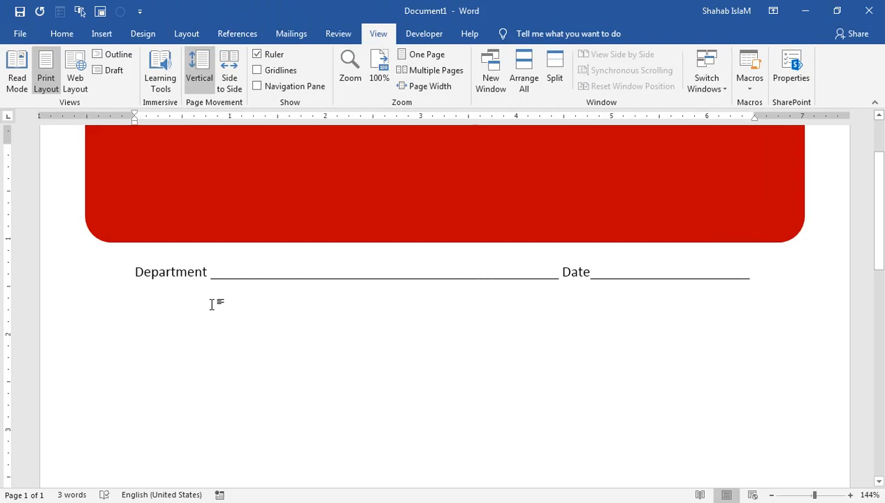
text(Nam)
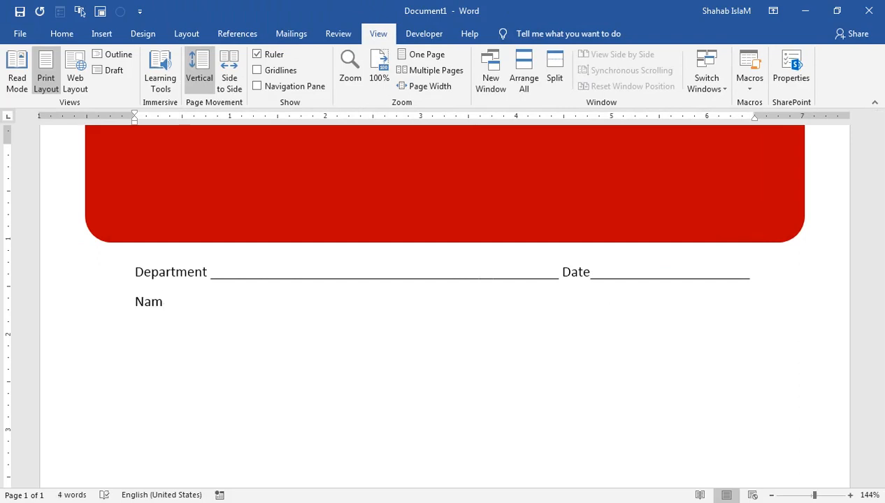
text(e________________)
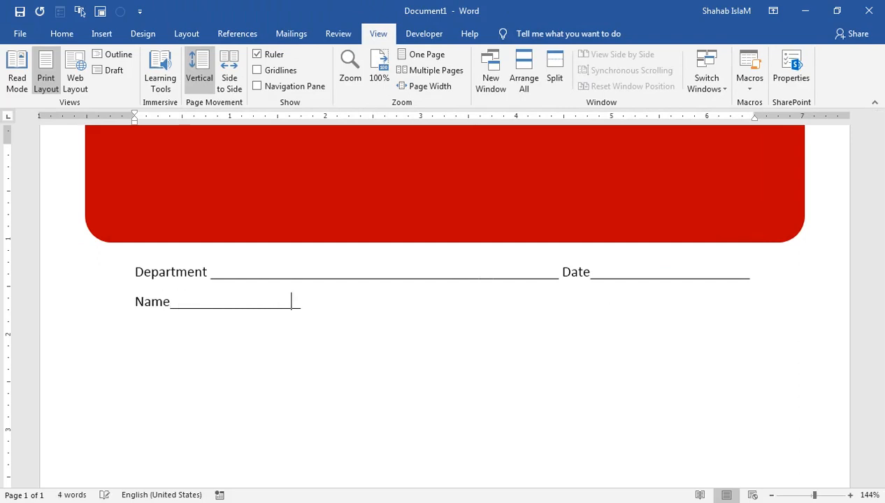
text(_____________________________________________)
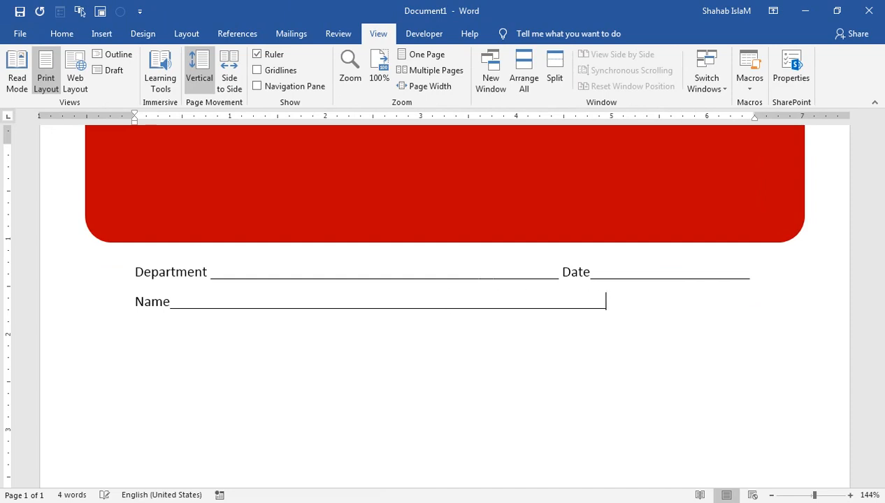
text(Age_________________)
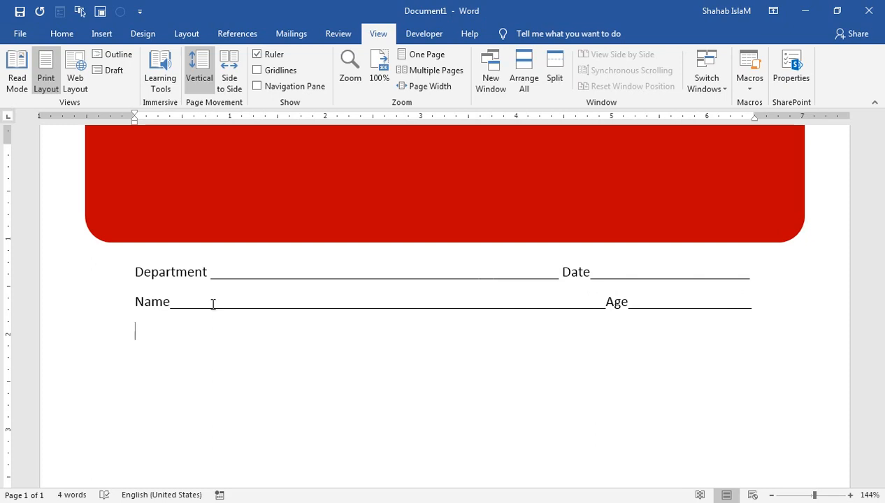
Step: Add a third line labelled "Registration No." with an underscore blank, correcting the label's spelling and spacing with the proofing suggestions
text(egister)
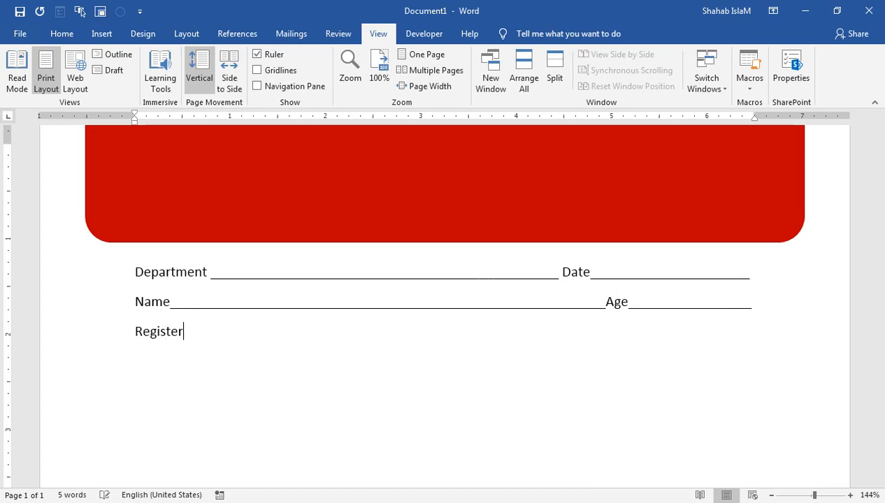
text(ation No.)
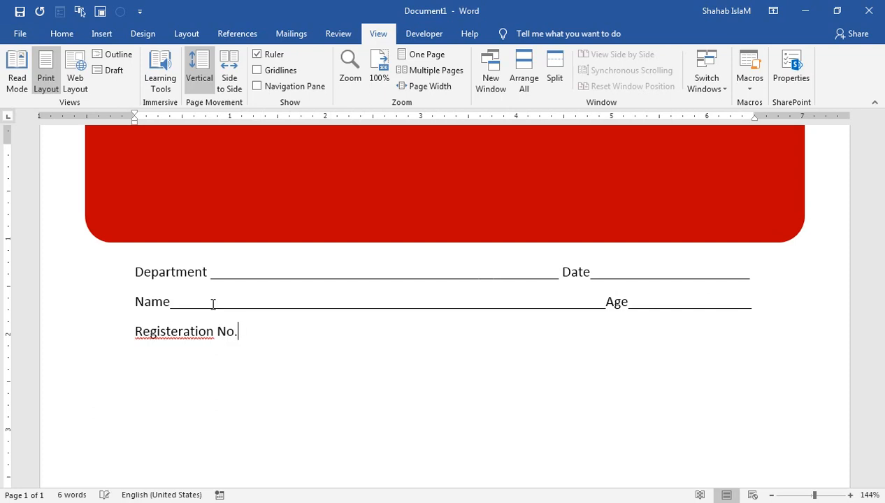
text( _______________________)
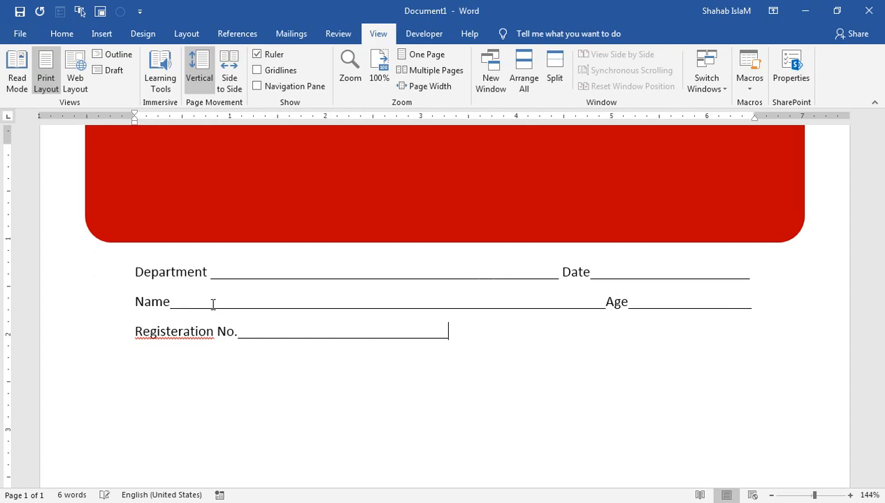
right_click(171, 331)
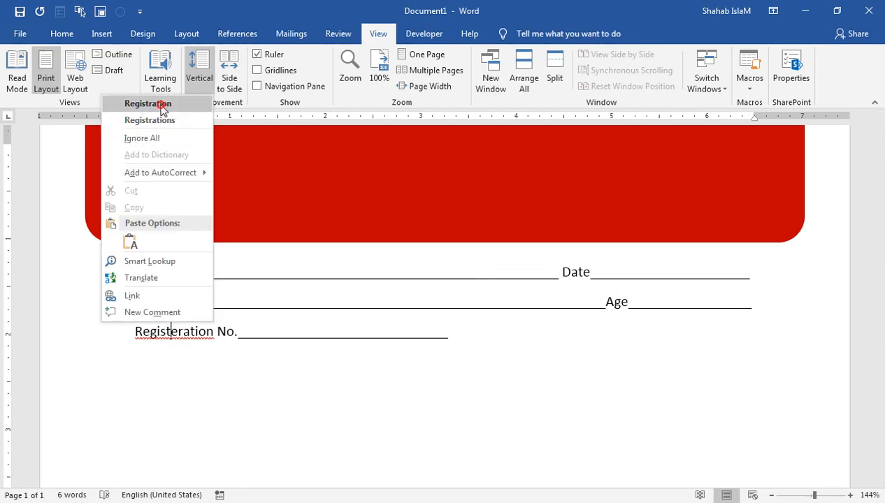
key(Escape)
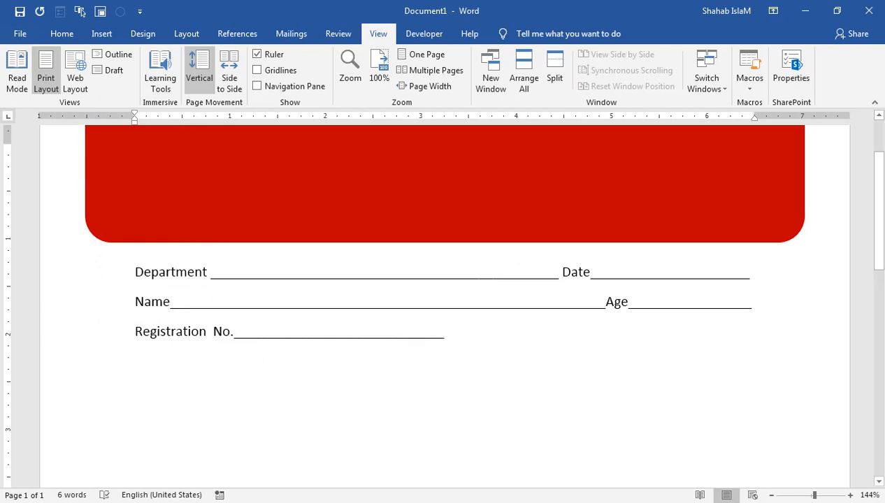
key(Return)
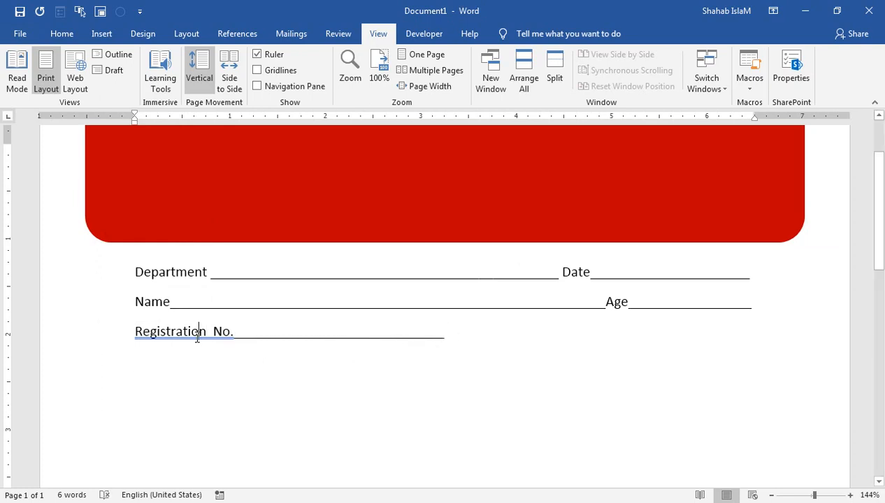
right_click(202, 334)
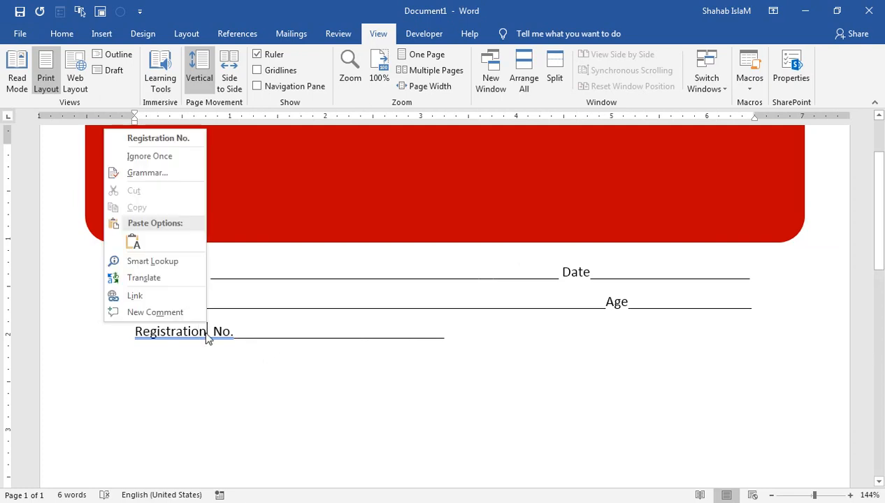
click(168, 139)
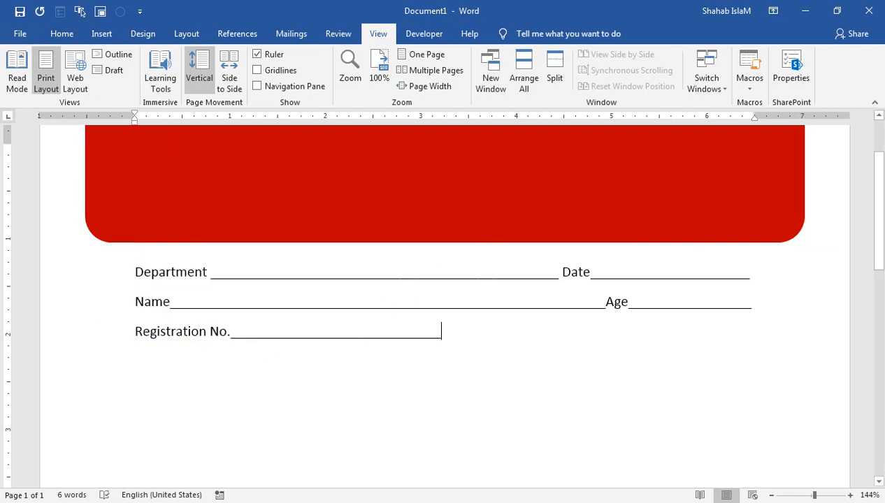
Step: Insert a table with 4 columns and 22 rows below the Registration No. line
key(Down)
drag(813, 497, 809, 495)
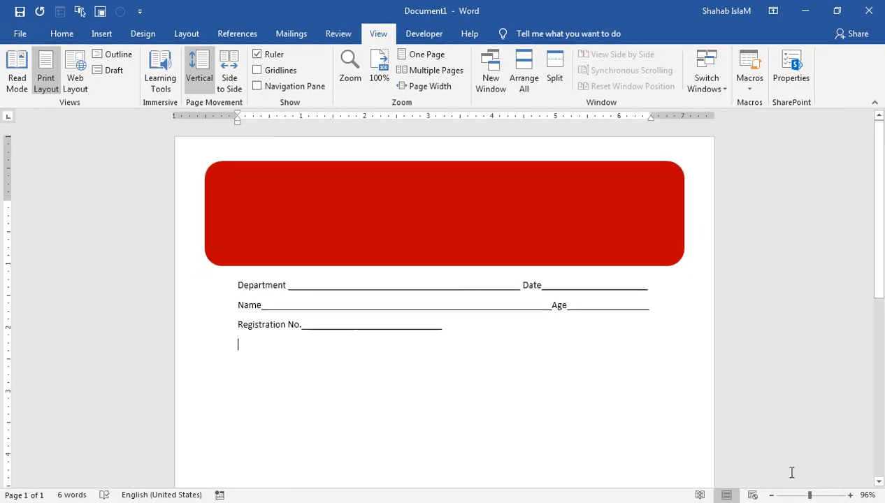
scroll(626, 402, down, 1)
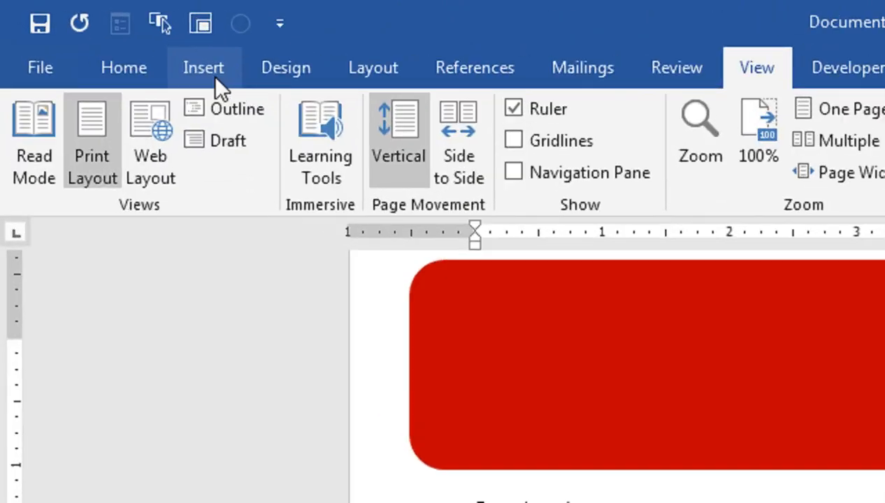
click(209, 70)
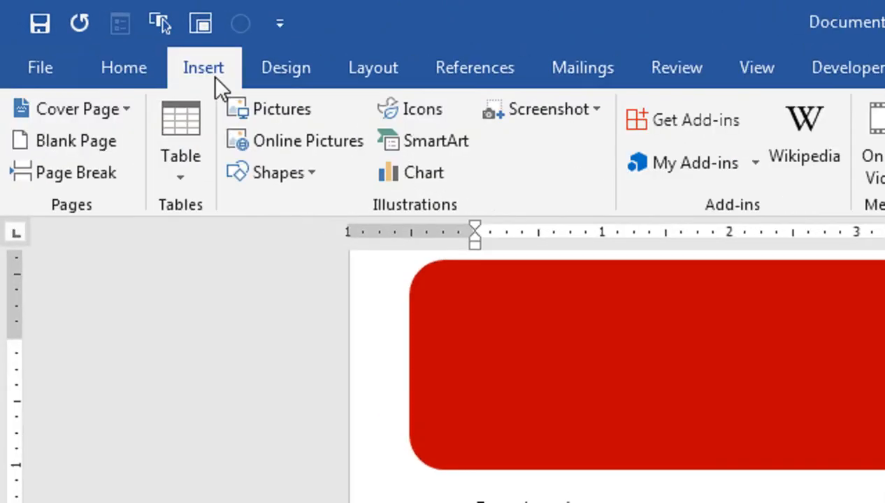
click(180, 183)
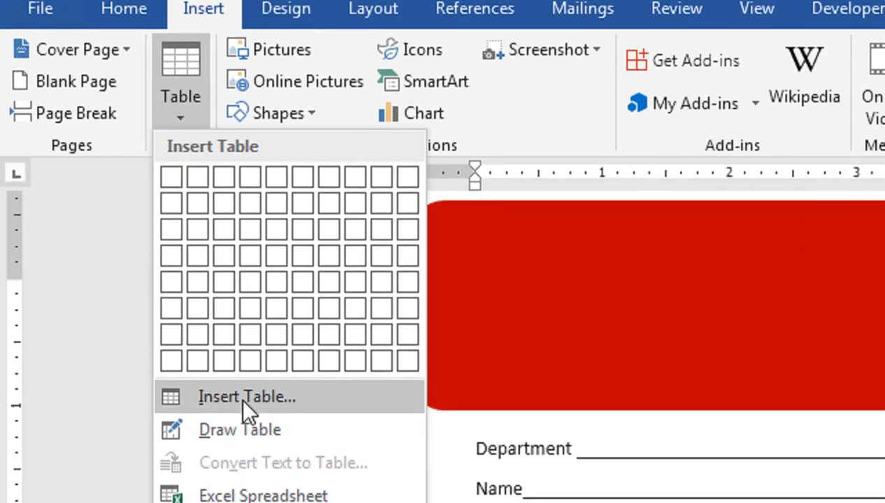
click(246, 456)
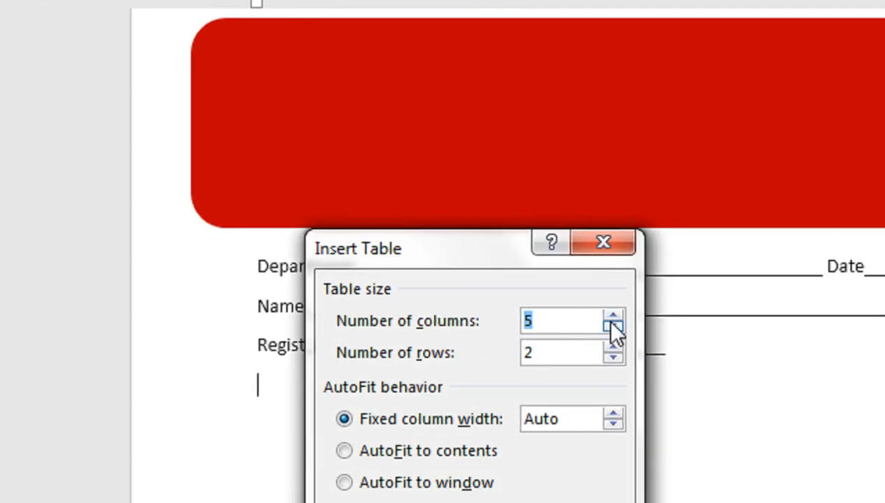
click(586, 353)
text(2)
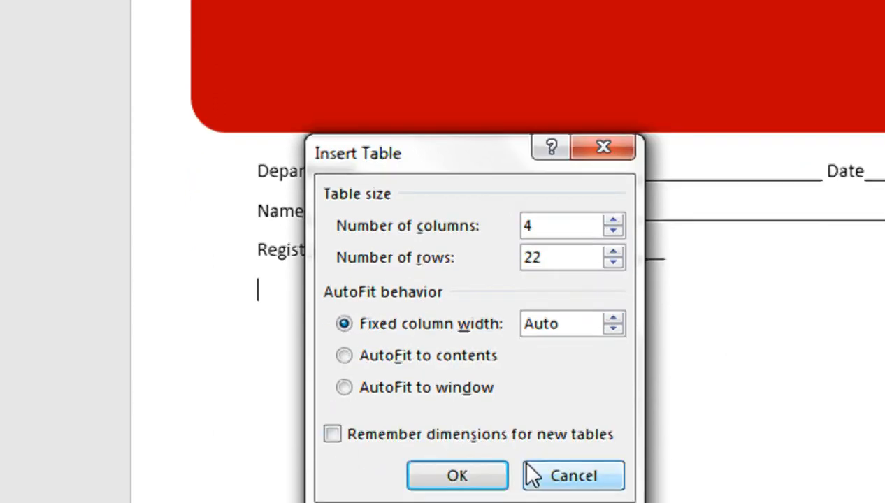
click(457, 475)
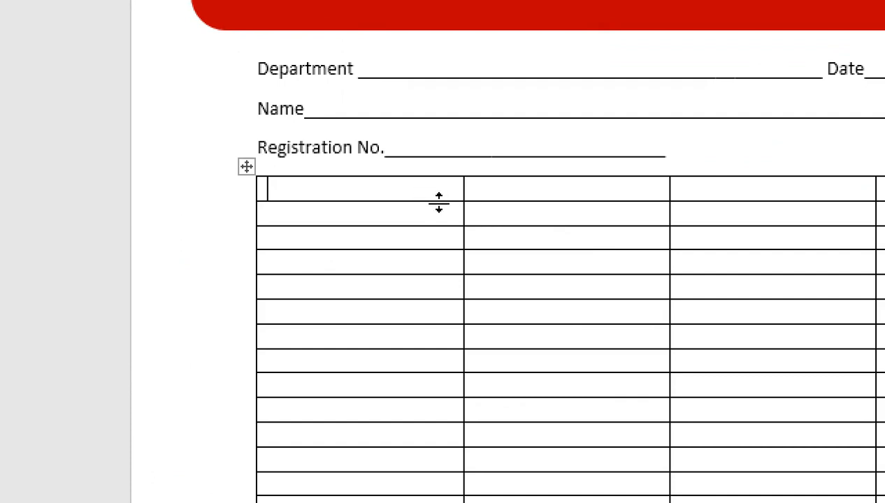
Step: Make the table's first row taller and stretch the whole table down to fill the rest of the first page
drag(440, 204, 439, 234)
scroll(462, 242, down, 6)
scroll(468, 241, down, 5)
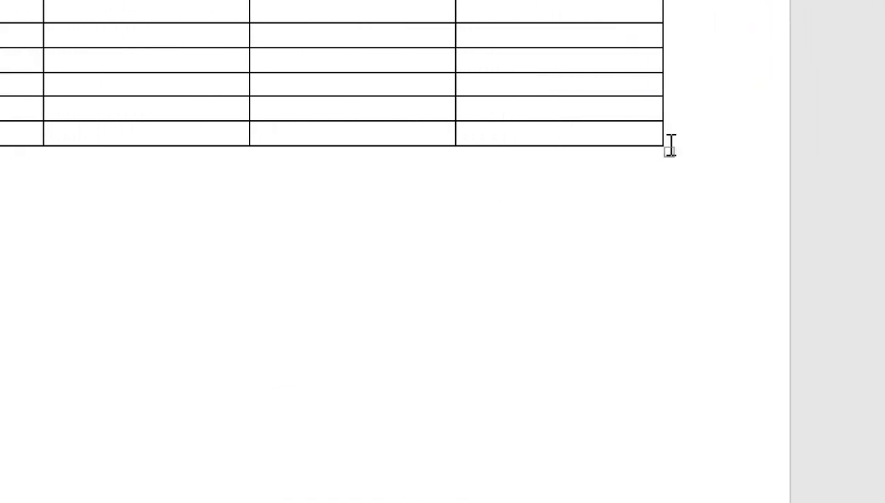
drag(677, 151, 663, 369)
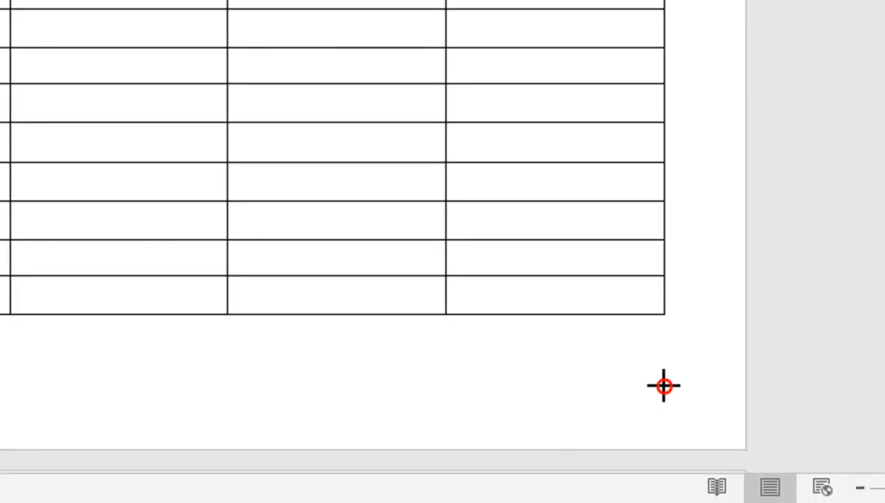
scroll(663, 386, down, 1)
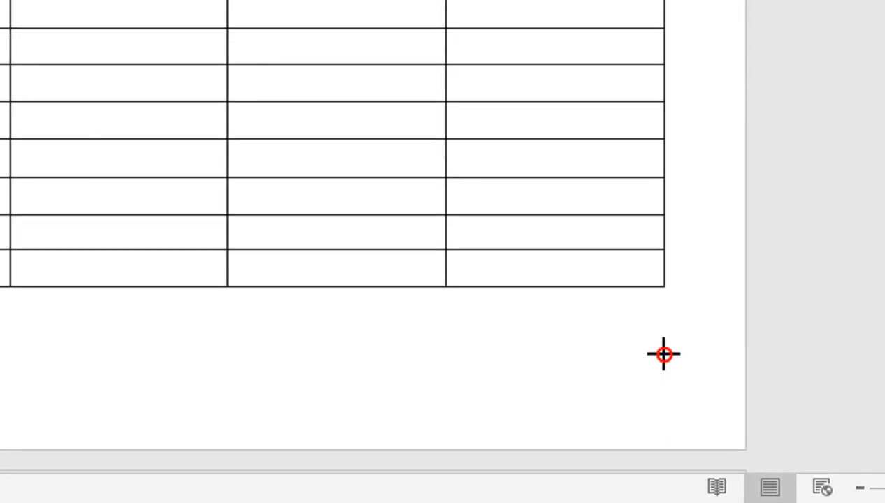
scroll(619, 319, up, 3)
scroll(620, 319, down, 6)
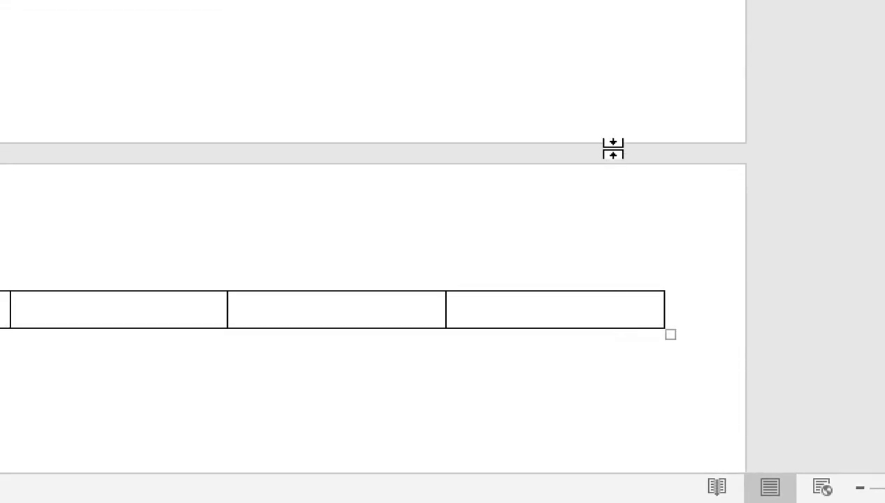
drag(669, 335, 664, 299)
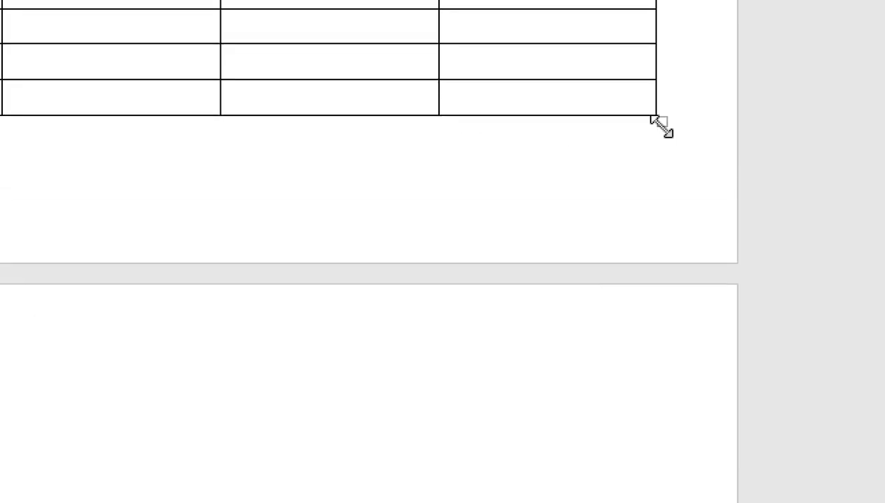
Step: Try stretching the table slightly further down the page, then undo that resize
drag(662, 126, 660, 145)
scroll(392, 130, up, 3)
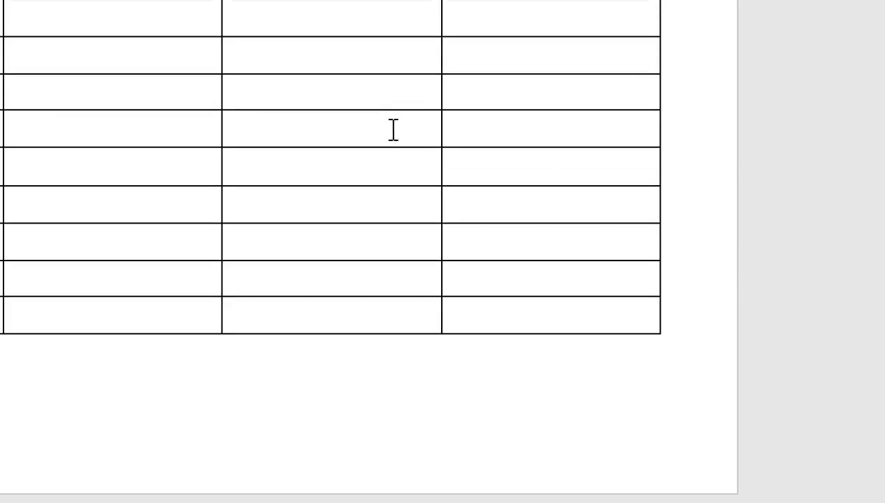
scroll(512, 270, down, 5)
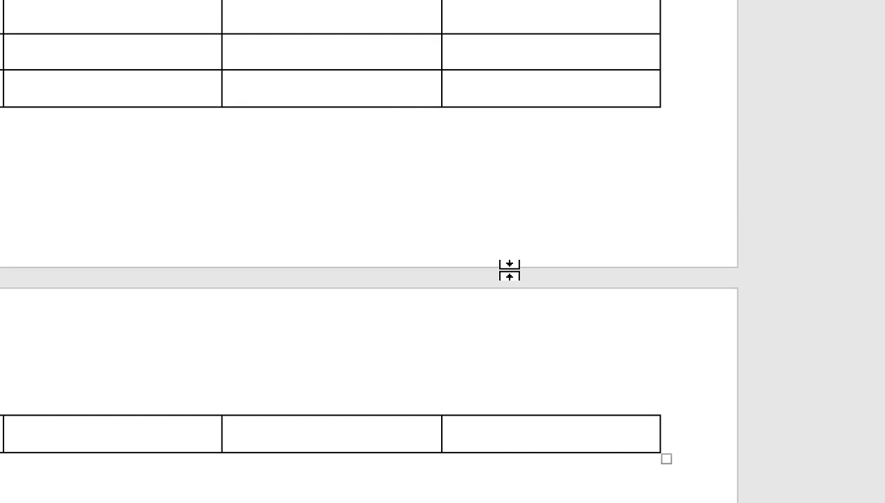
key(ctrl+z)
Step: Label the first three cells of the table's top row "S. NO", "DESCRIPTION" and "AMOUNT"
click(363, 112)
scroll(353, 129, up, 10)
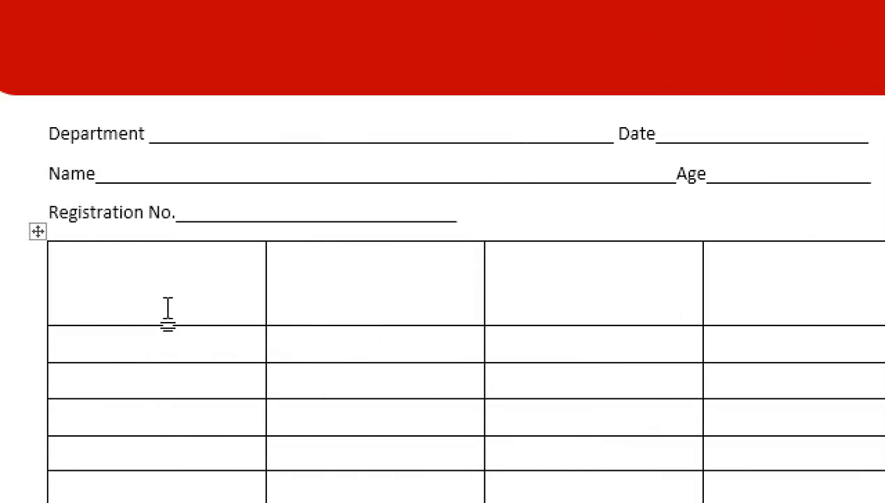
click(219, 300)
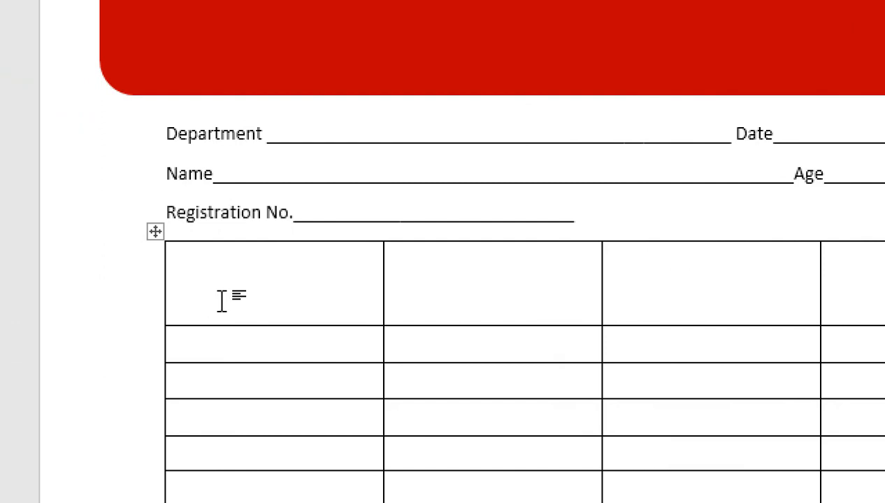
text(S. NO)
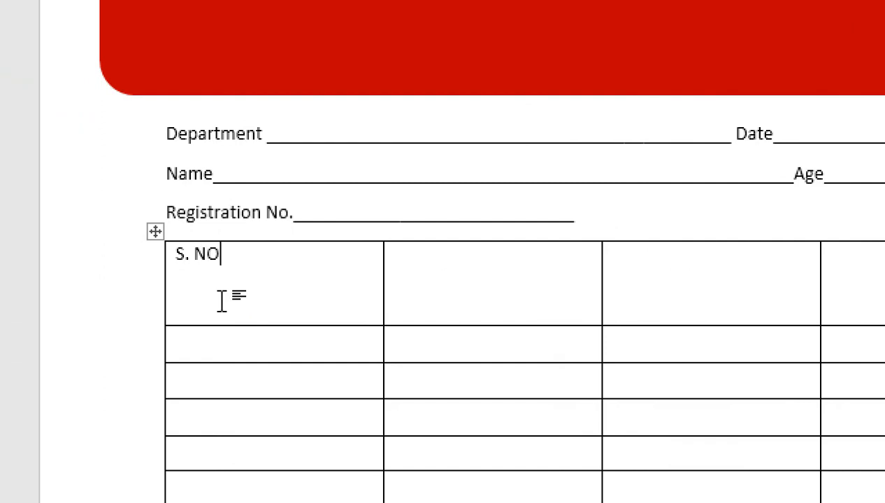
key(Tab)
text(DESCR)
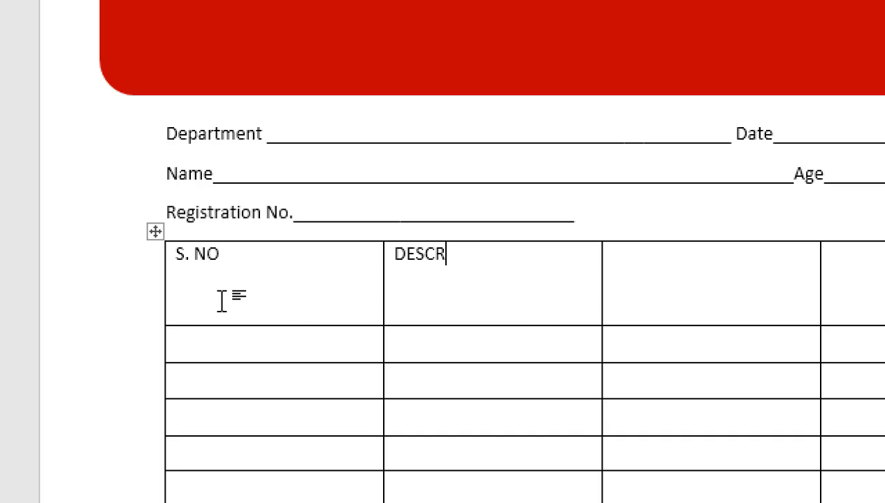
text(PIPTION)
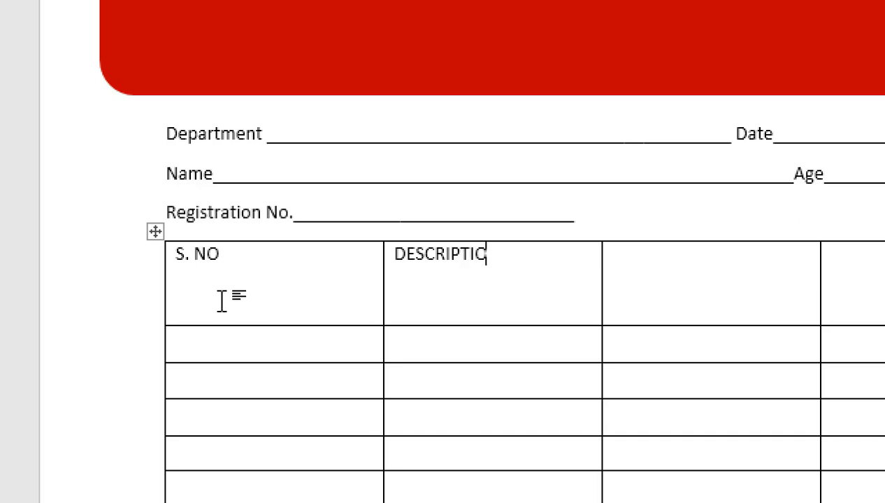
key(Tab)
text(AMOUNT)
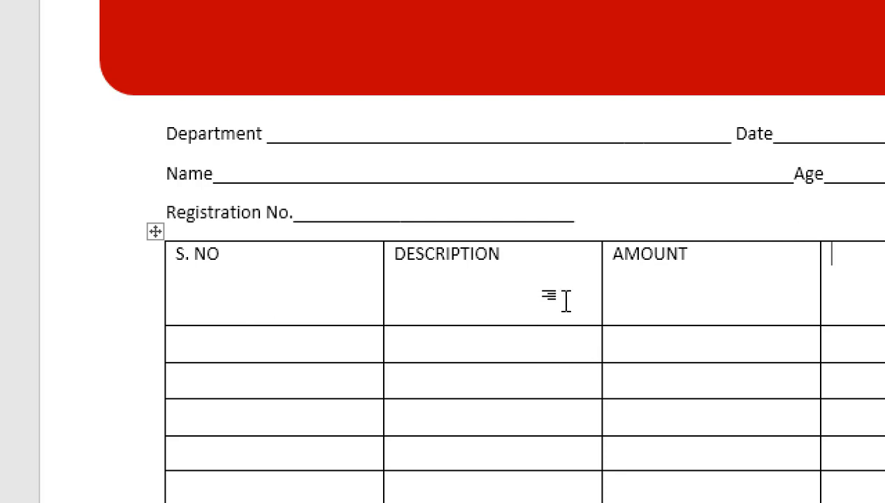
Step: Move the "AMOUNT" heading from the third column to the fourth column of the top row
click(605, 253)
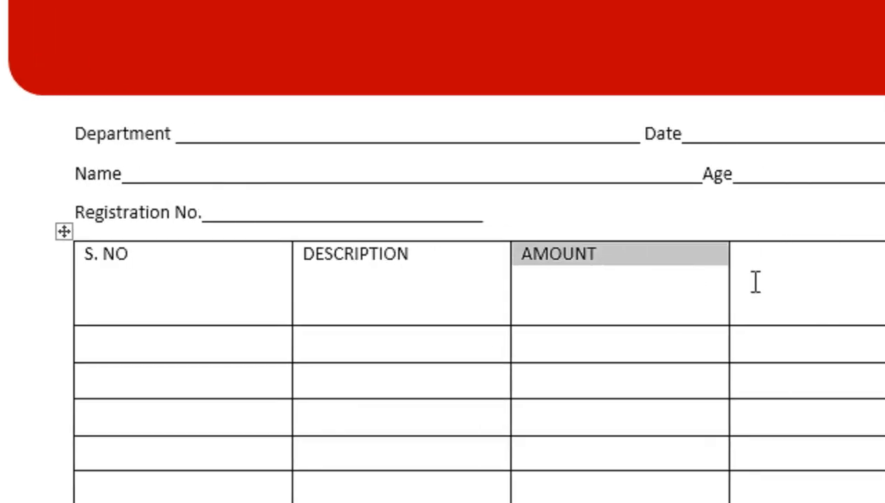
key(Delete)
click(845, 262)
key(ctrl+z)
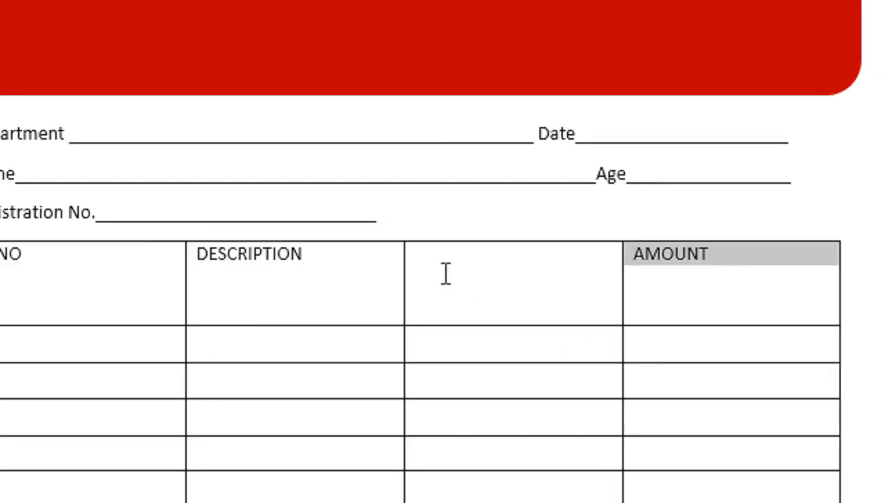
Step: Merge the DESCRIPTION cell with the empty cell between it and AMOUNT
drag(340, 270, 489, 276)
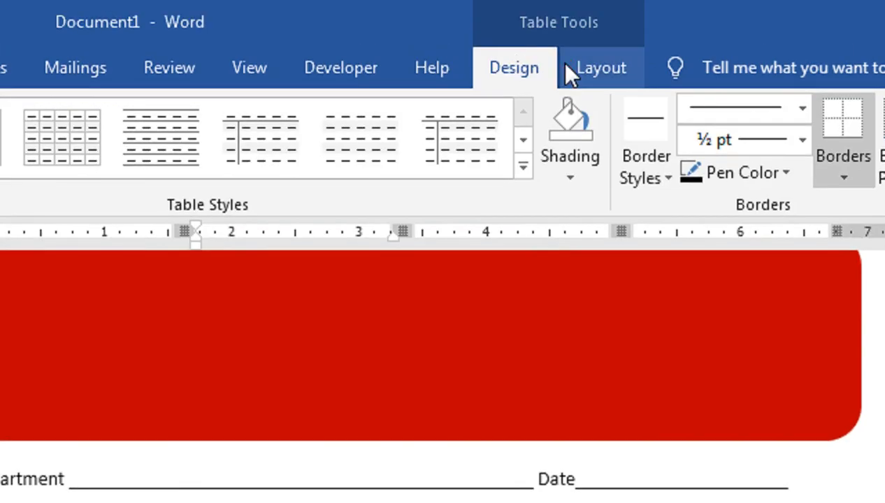
click(570, 53)
click(221, 120)
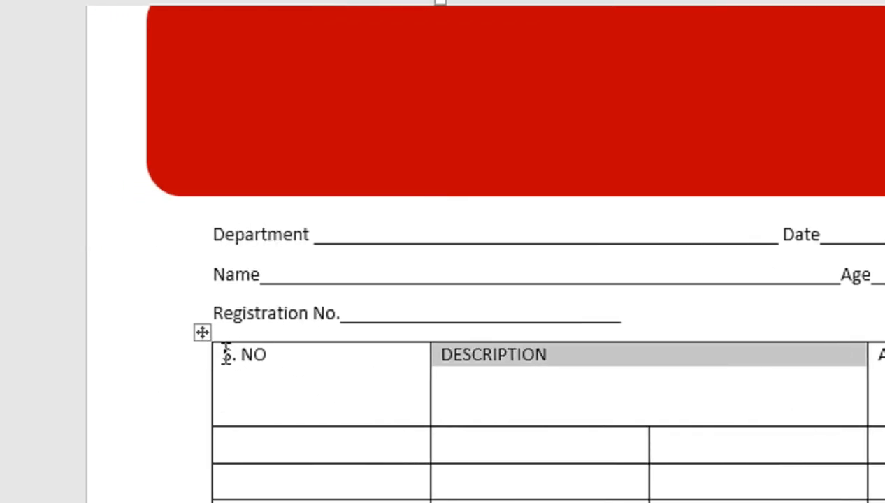
Step: Centre the header row's text both horizontally and vertically in its cells and make it bold
drag(221, 355, 882, 355)
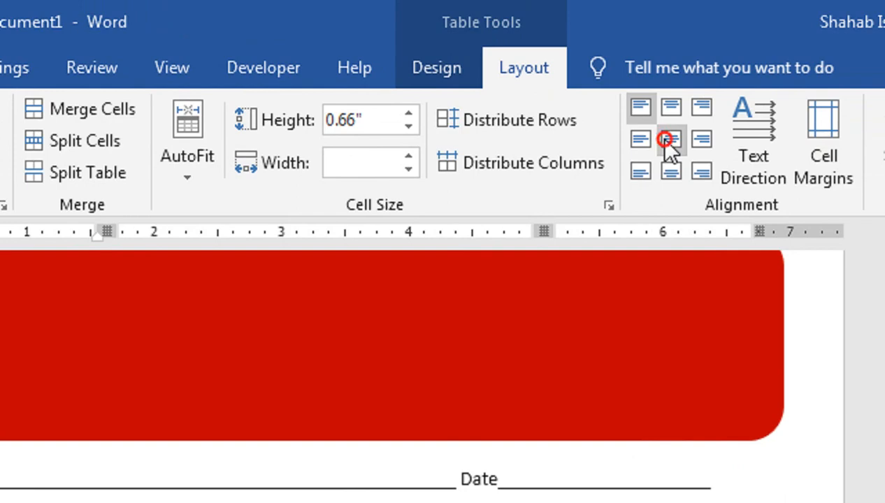
click(666, 139)
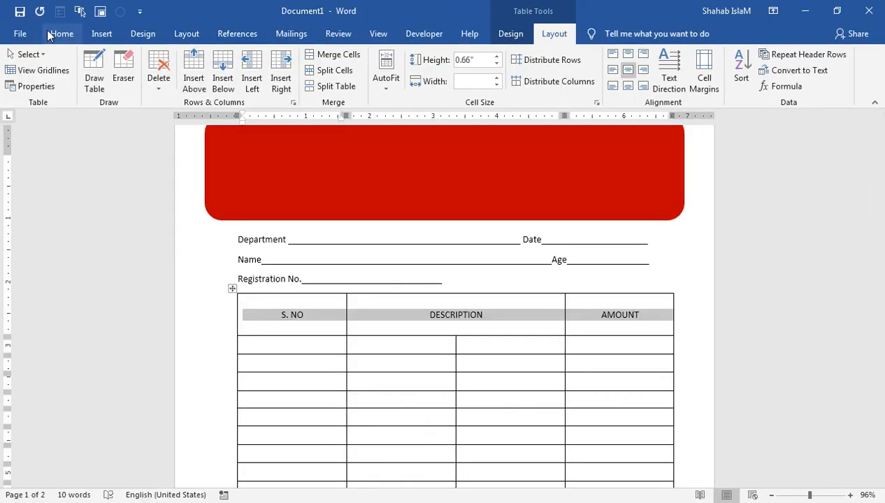
click(52, 38)
click(119, 80)
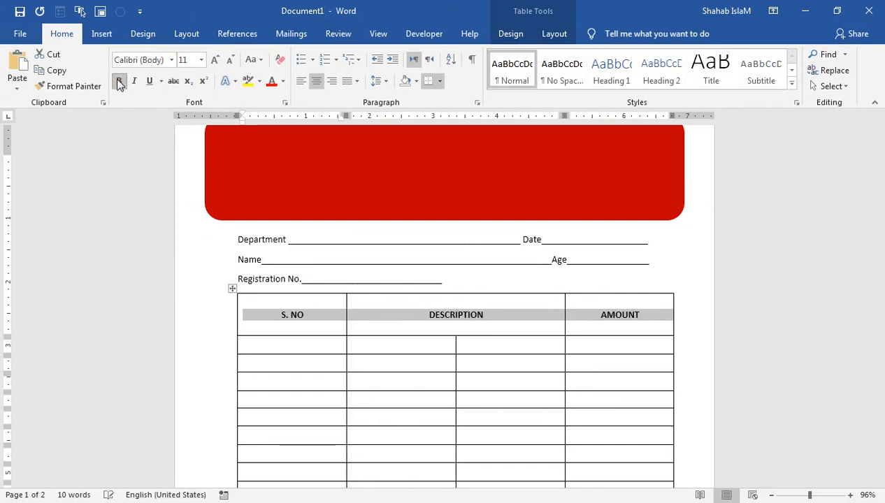
Step: Increase the font size of the S. NO, DESCRIPTION and AMOUNT headings to 22
click(215, 60)
click(215, 60)
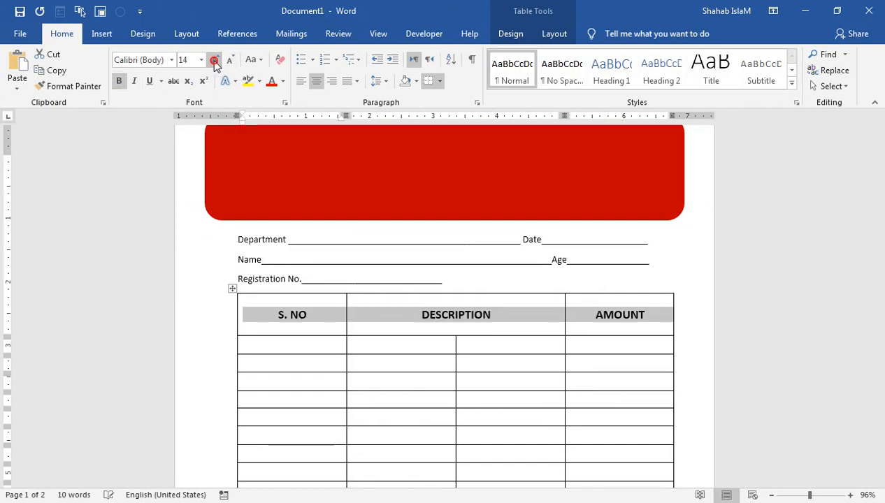
click(215, 61)
click(215, 60)
click(215, 60)
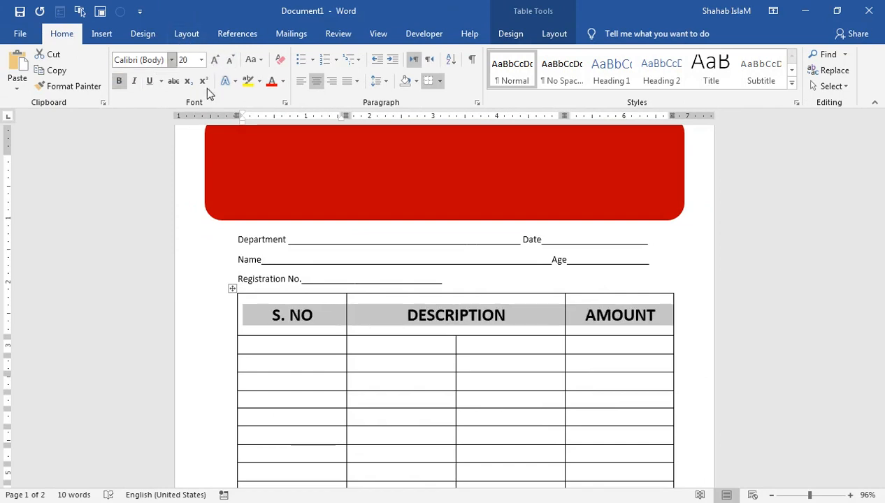
click(213, 60)
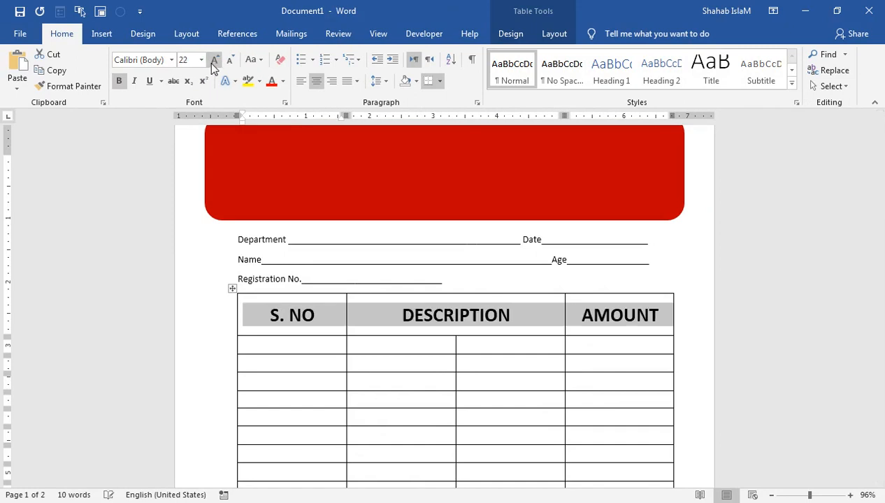
Step: Change the header row's font to Times New Roman and enlarge its text by one size increment
click(171, 60)
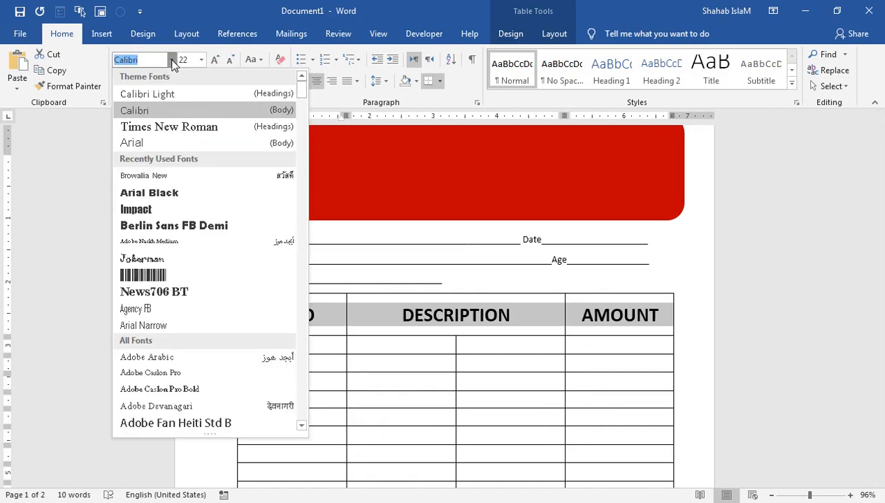
click(167, 210)
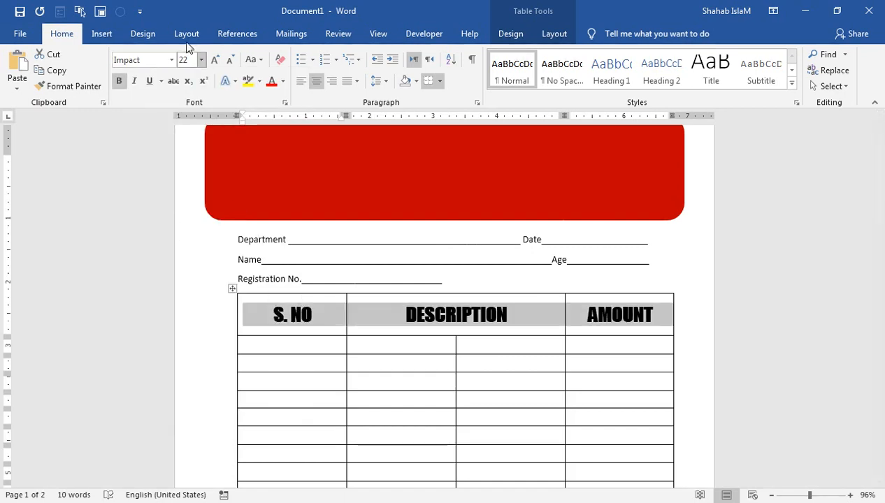
click(170, 62)
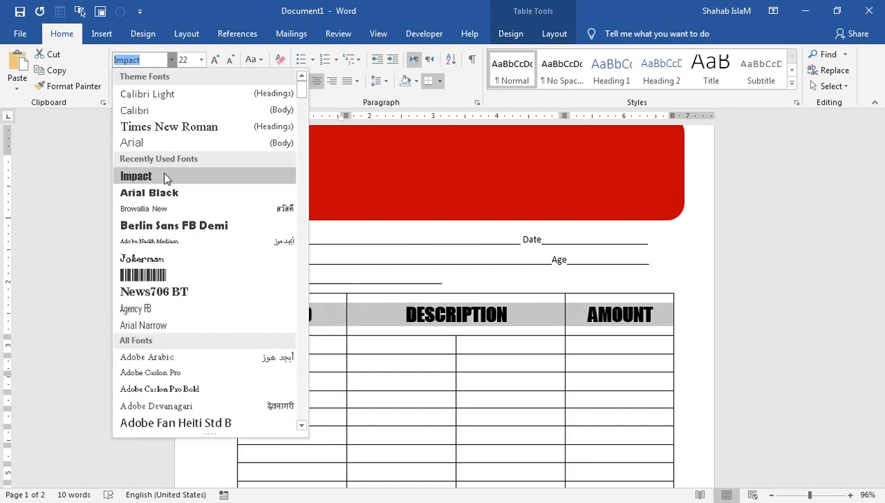
click(178, 132)
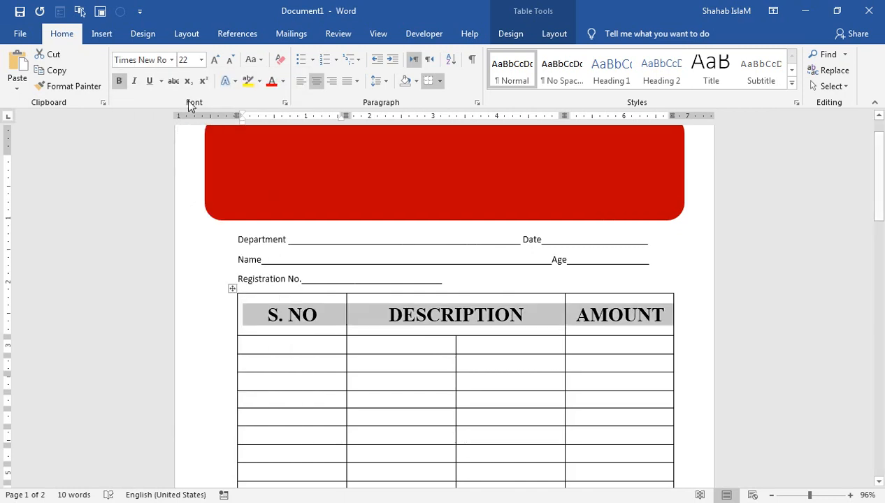
click(216, 60)
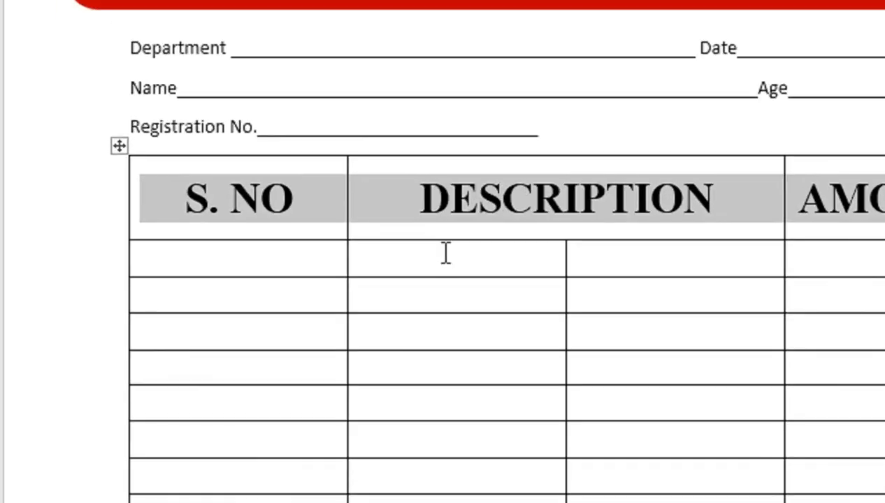
Step: Enter "DETAIL OF TREATMENT" in the first of the two cells directly below DESCRIPTION
click(392, 342)
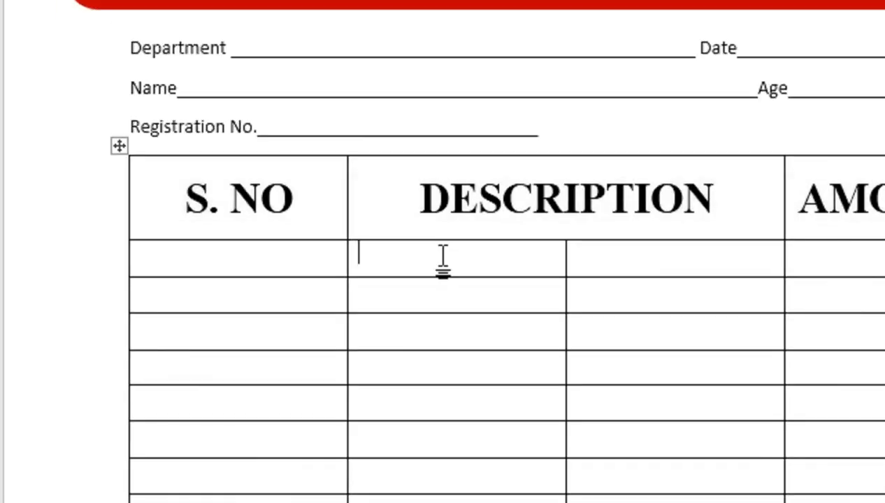
text(DET)
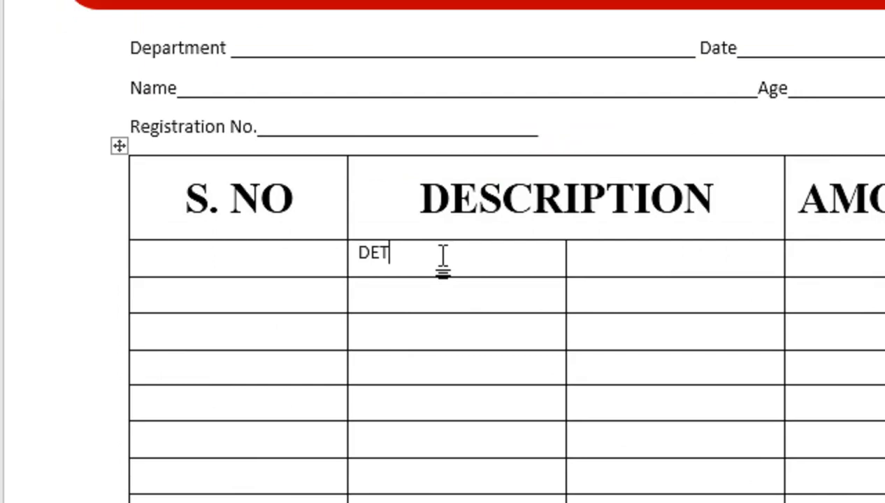
text(AIL OF TREATMENT)
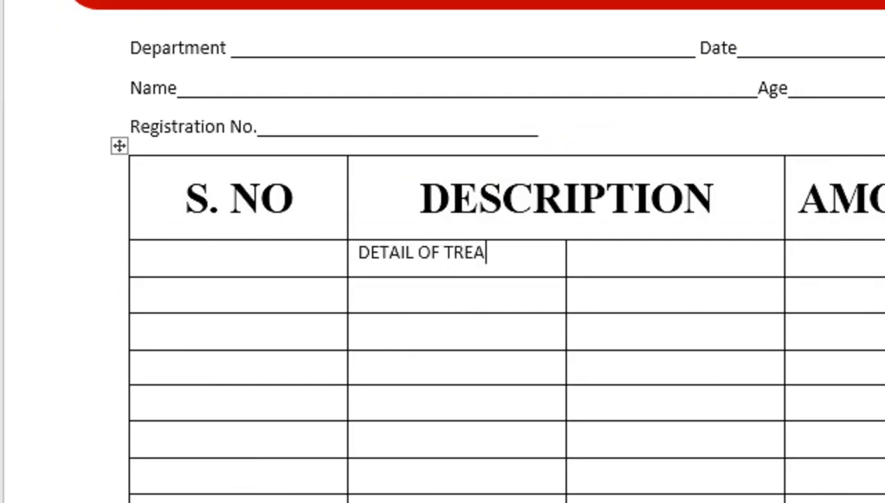
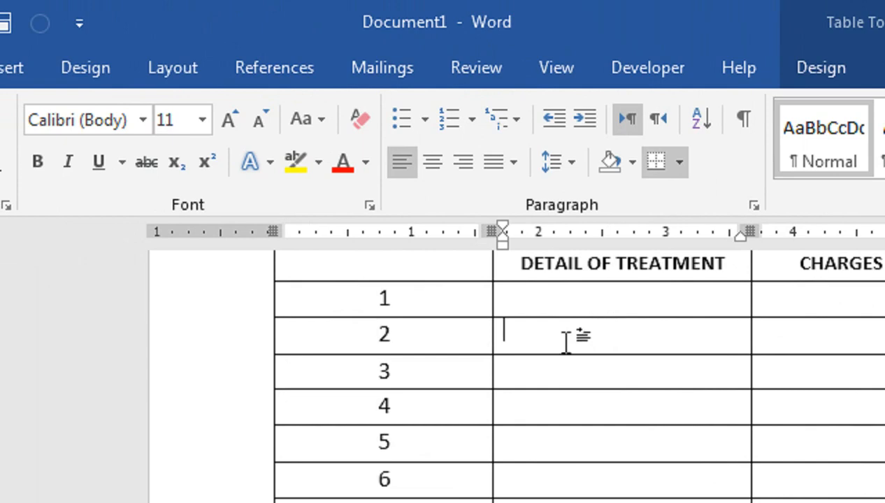
Step: Narrow the S. NO column and make the subheading row above the numbered rows slightly taller
scroll(648, 376, up, 2)
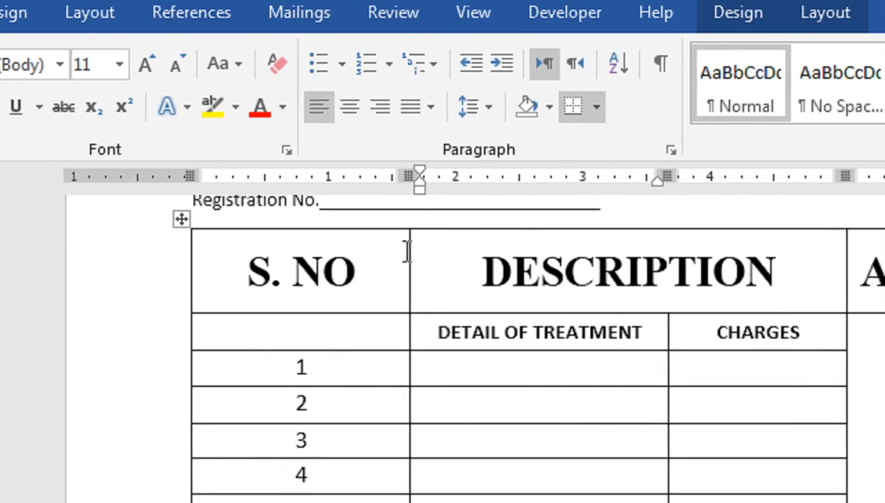
drag(408, 253, 380, 254)
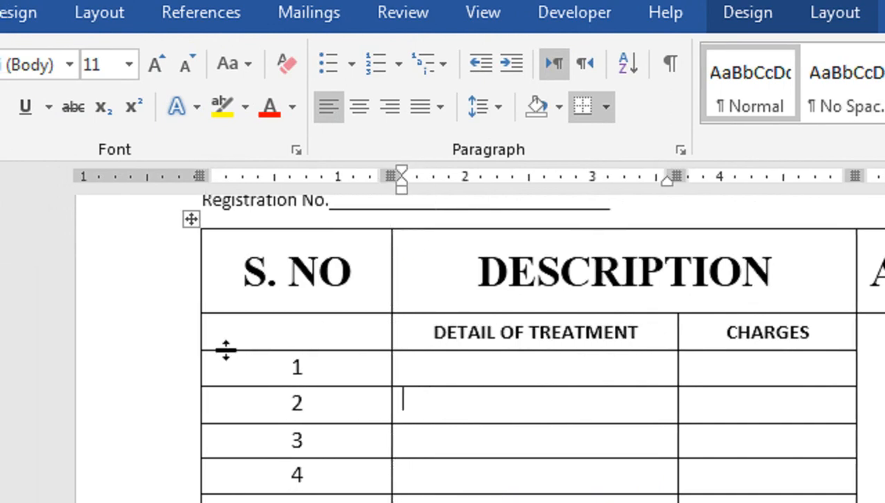
drag(225, 352, 225, 364)
Step: Enlarge the DETAIL OF TREATMENT and CHARGES subheadings to font size 14
drag(630, 357, 743, 325)
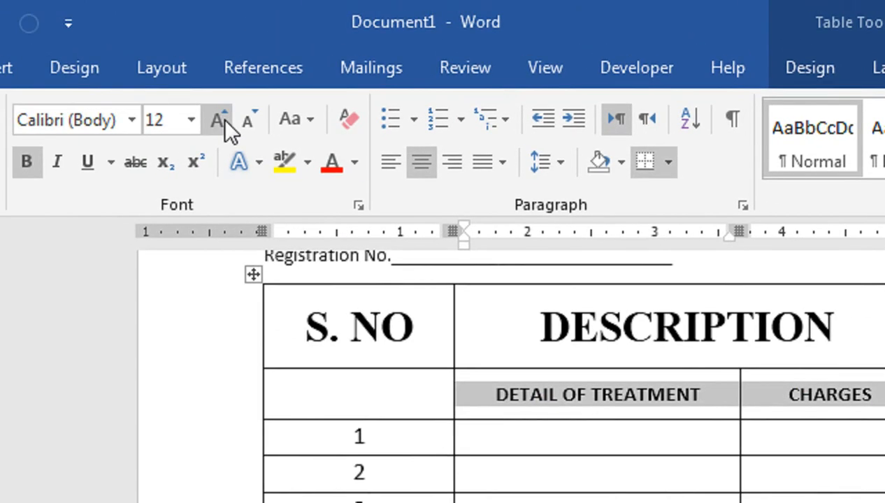
click(96, 64)
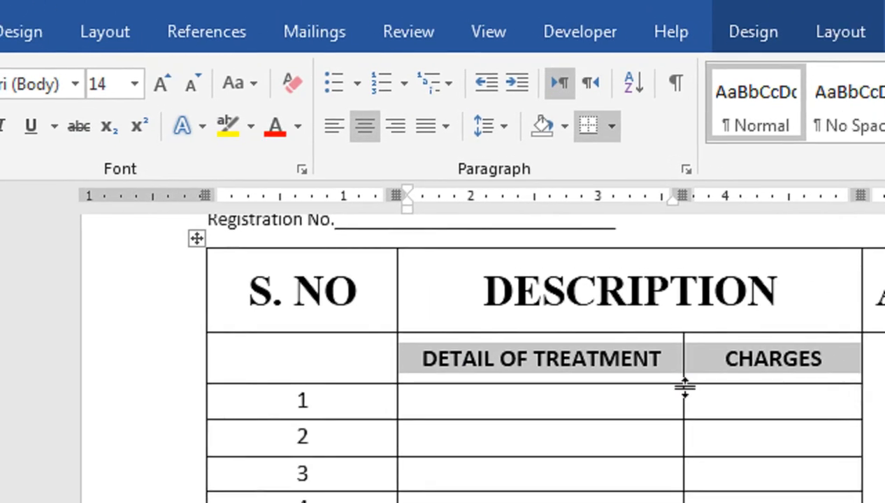
click(726, 426)
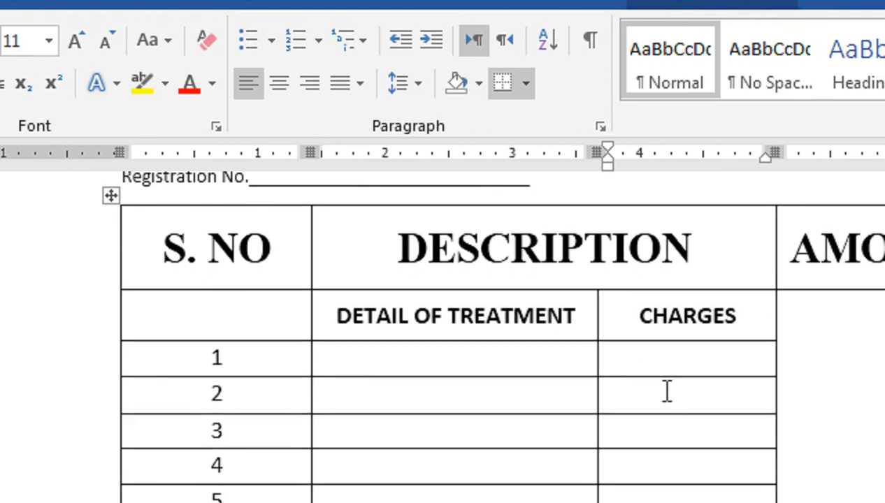
Step: Erase the horizontal borders of the three blank rows below row 17 in the first two table columns
scroll(666, 406, down, 5)
scroll(665, 379, down, 3)
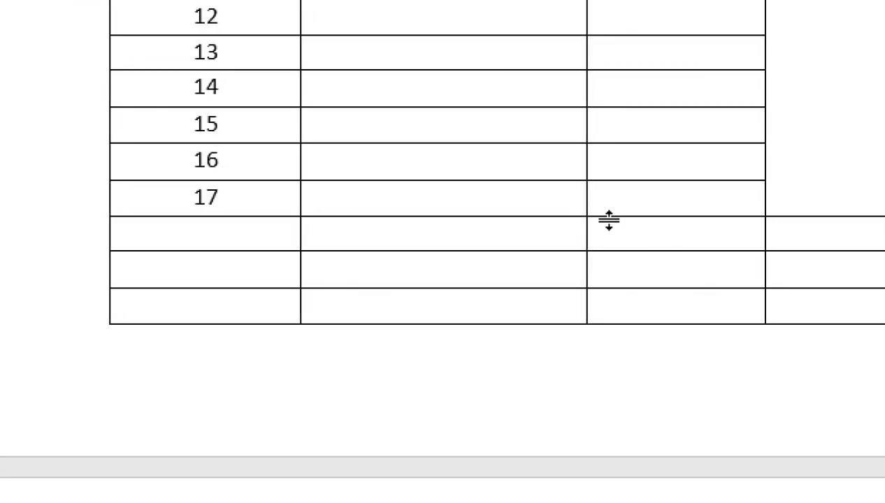
drag(480, 246, 244, 300)
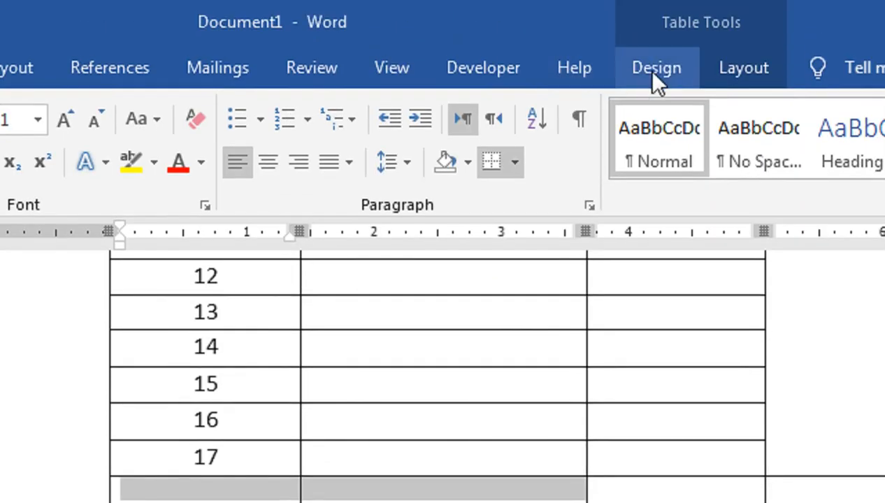
click(731, 70)
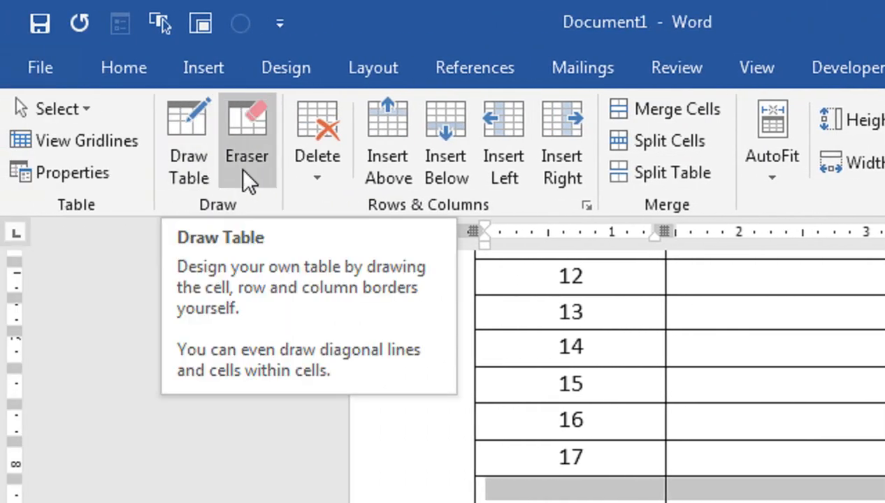
click(224, 171)
drag(593, 385, 606, 502)
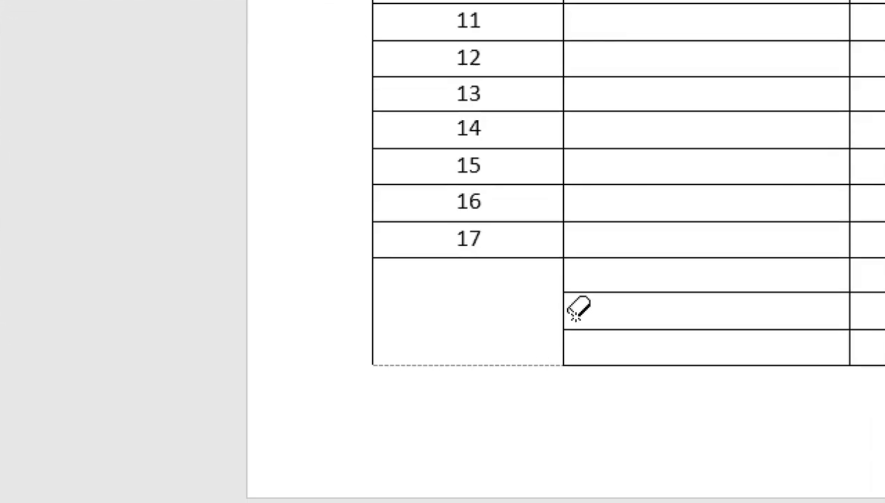
drag(621, 281, 621, 378)
drag(622, 377, 621, 380)
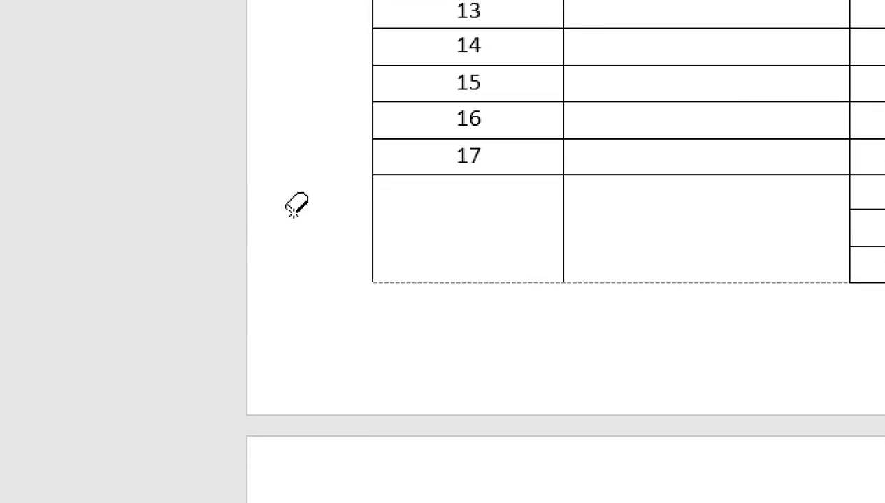
Step: Erase the remaining vertical borders of the blank area below row 17 in the first two columns, and hide the table gridlines
drag(293, 212, 664, 245)
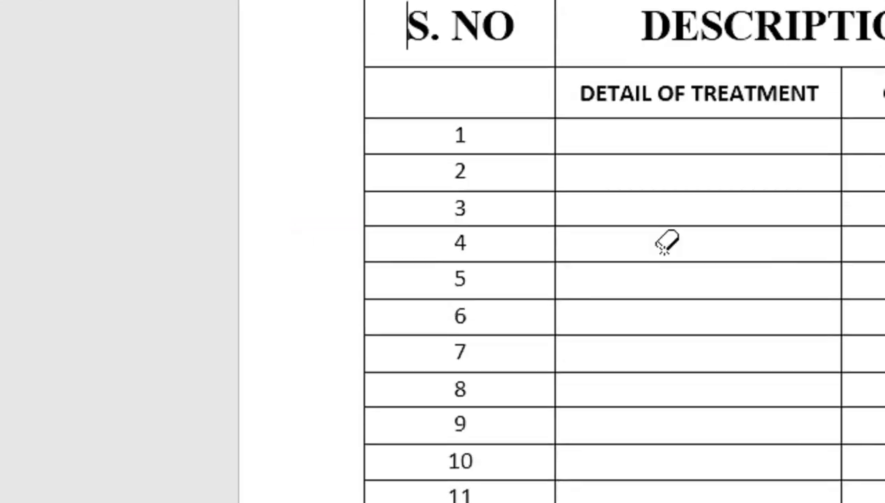
scroll(664, 245, down, 2)
scroll(666, 241, down, 5)
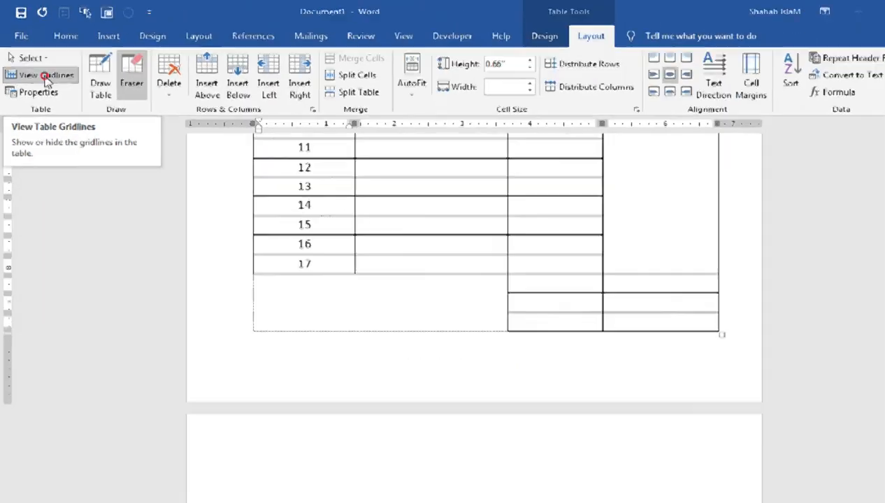
scroll(433, 289, up, 2)
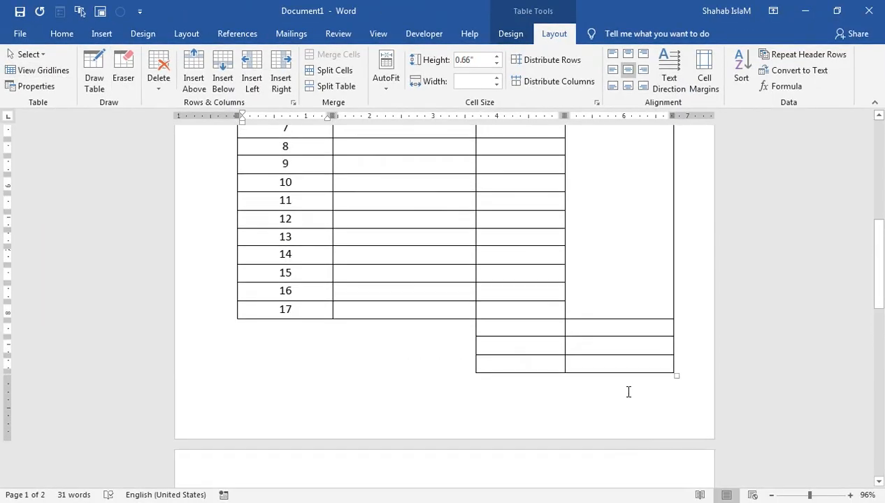
Step: Enter AMOUNT, ADVANCE and TOTAL in the three cells directly below the CHARGES column's numbered rows
scroll(628, 392, up, 10)
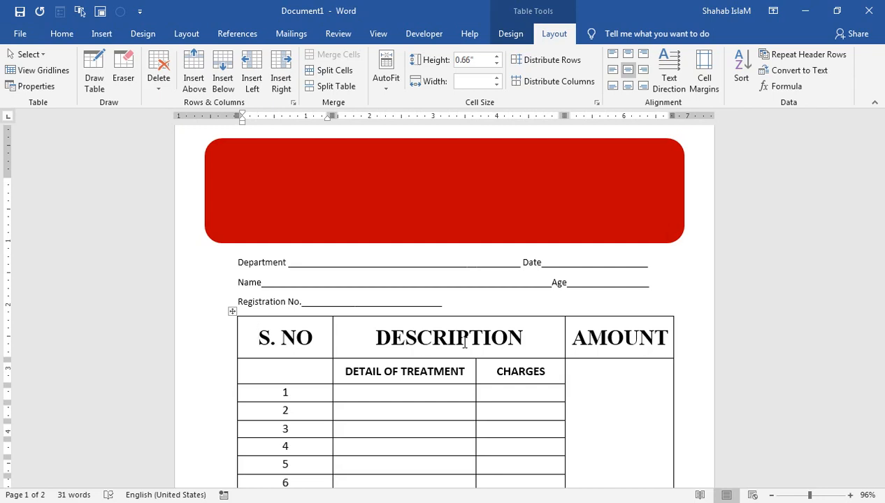
scroll(464, 342, down, 8)
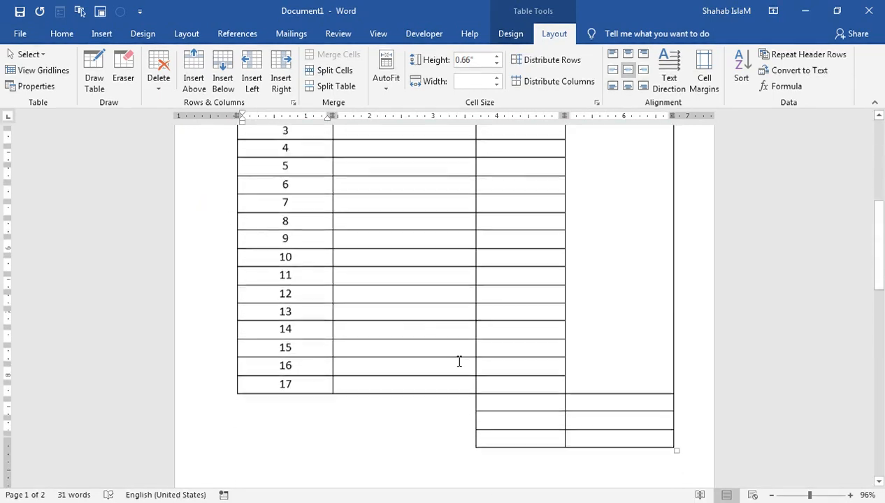
click(540, 390)
text(A)
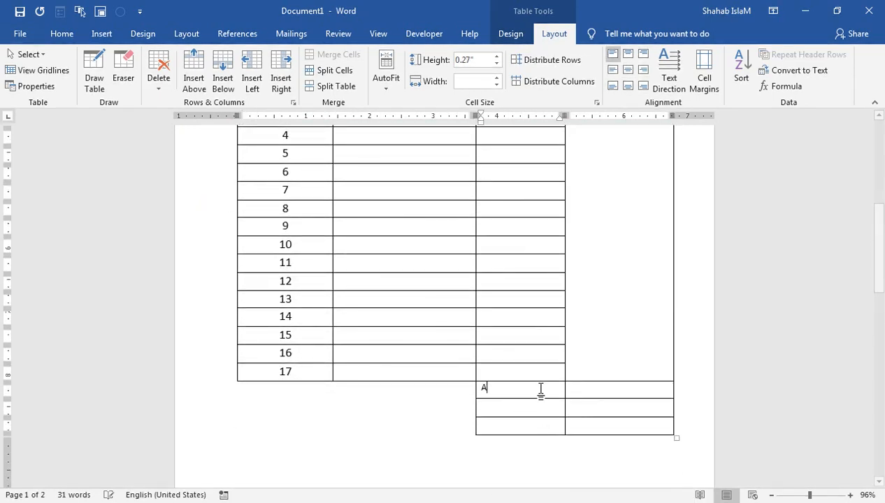
text(MOUN)
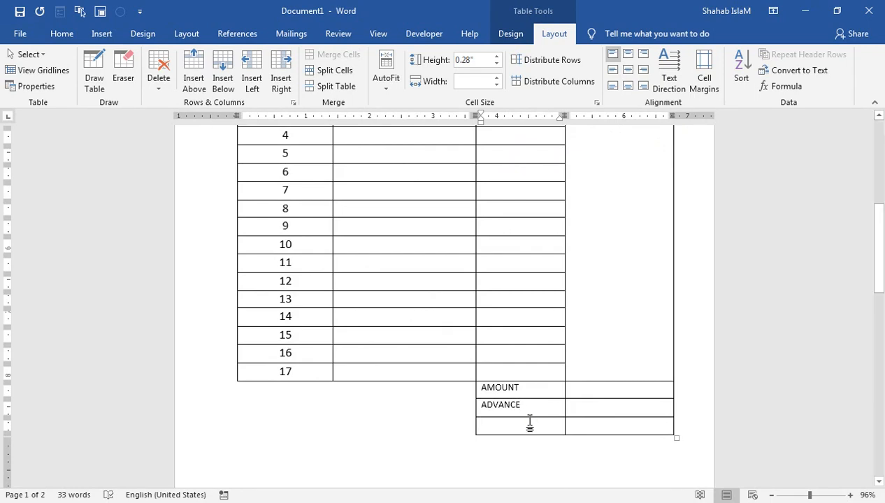
text(TOTAL)
Step: Format the AMOUNT, ADVANCE and TOTAL labels as bold Times New Roman, vertically centred and left-aligned in their cells
drag(484, 390, 521, 422)
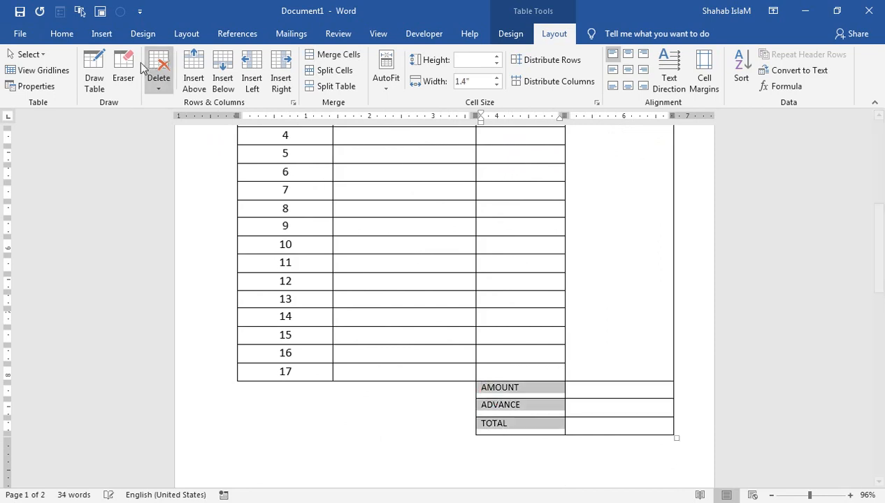
click(63, 35)
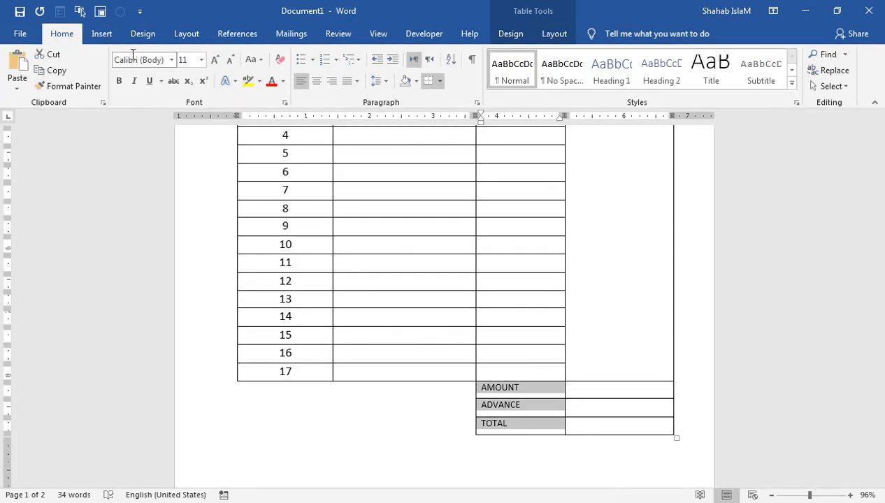
click(172, 60)
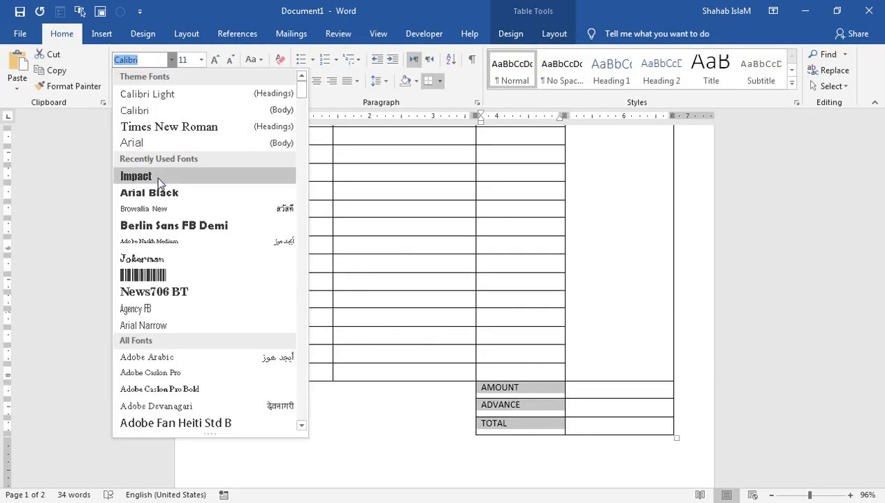
click(177, 124)
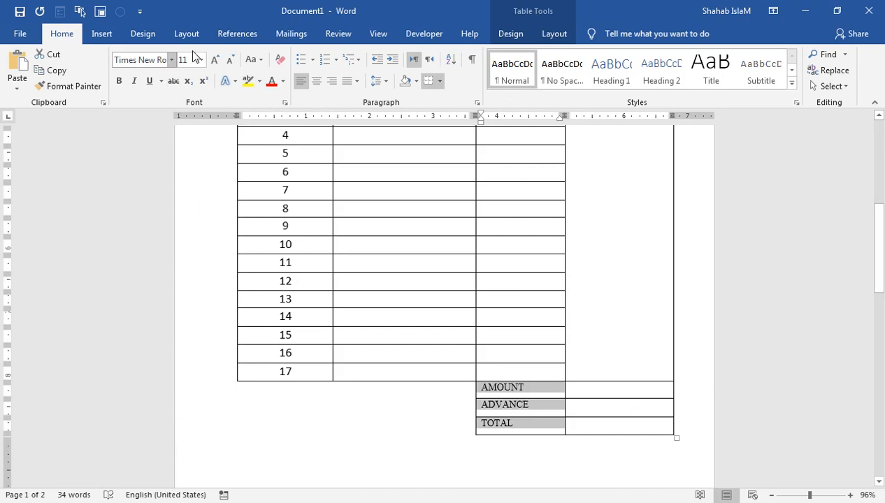
click(119, 81)
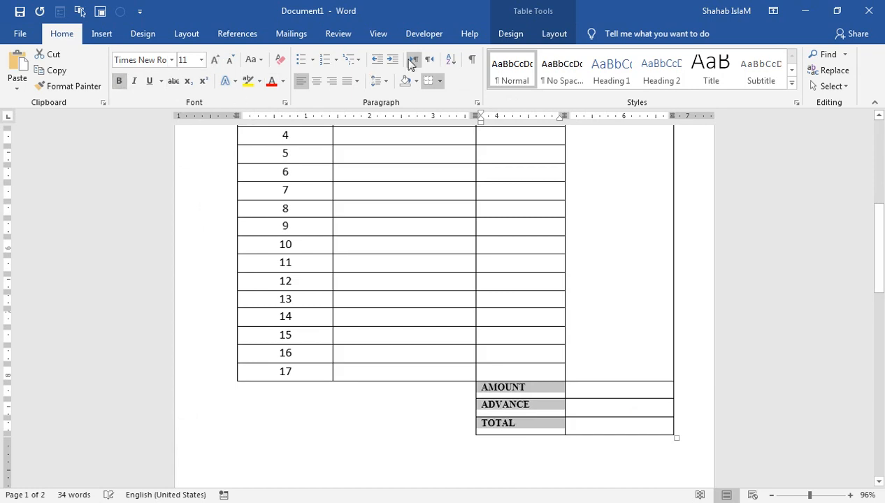
click(541, 35)
click(610, 72)
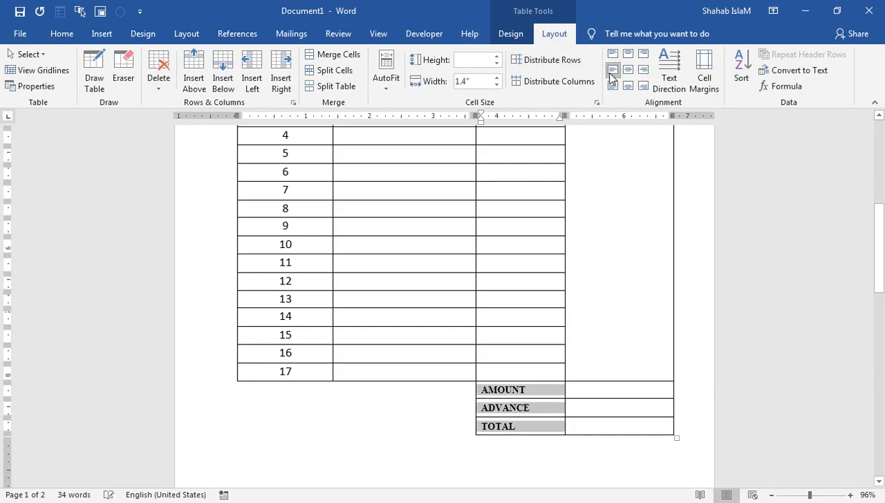
Step: Increase the font size of the AMOUNT, ADVANCE and TOTAL labels to 14
click(59, 33)
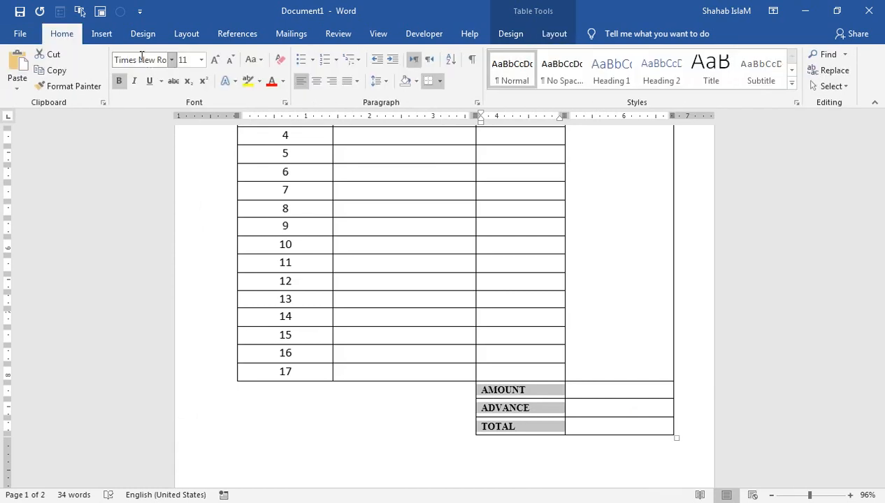
click(227, 63)
click(212, 63)
click(213, 63)
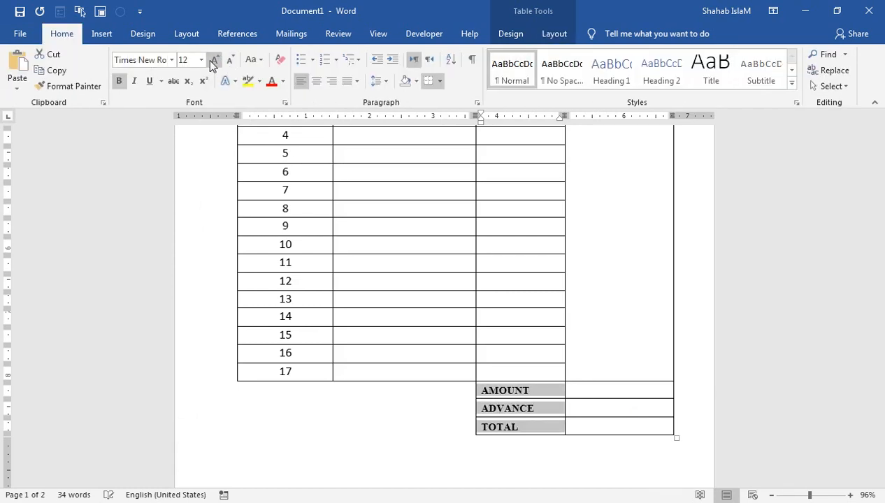
click(211, 63)
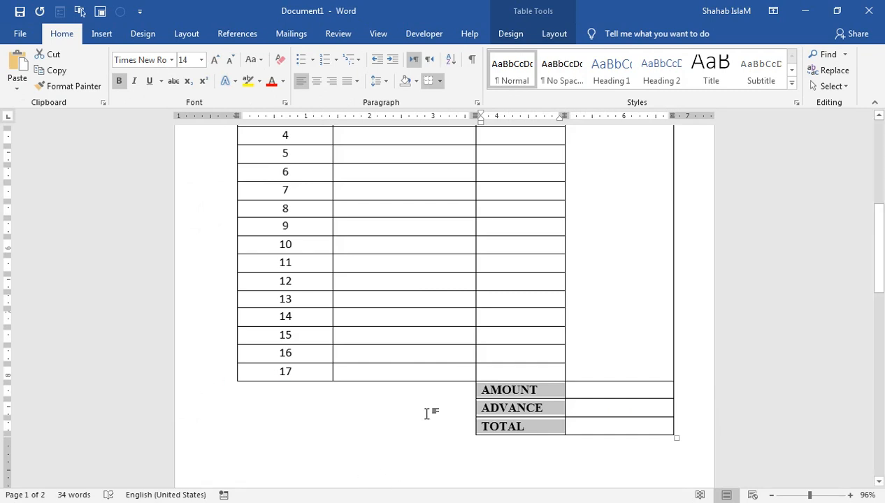
Step: Draw a rectangle about 7.32" wide and 0.42" high below the table, containing "No change or refund will be made to the receipt"
scroll(421, 403, down, 1)
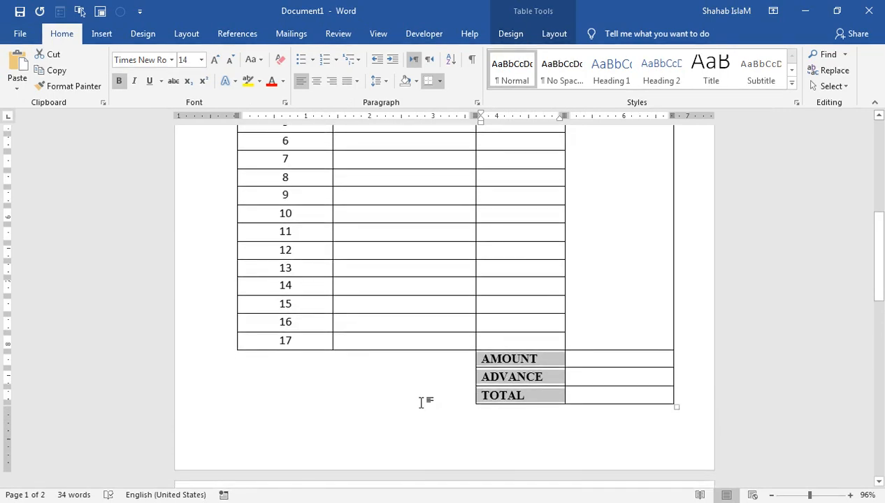
click(101, 33)
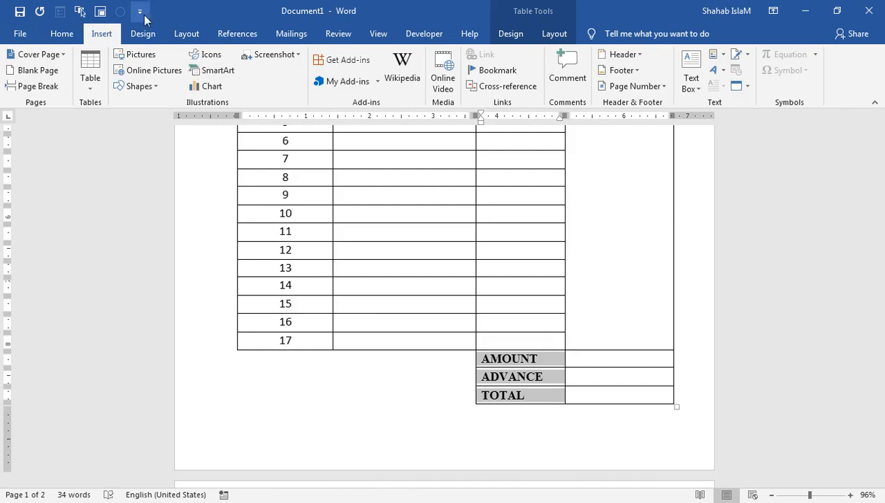
click(138, 86)
click(174, 118)
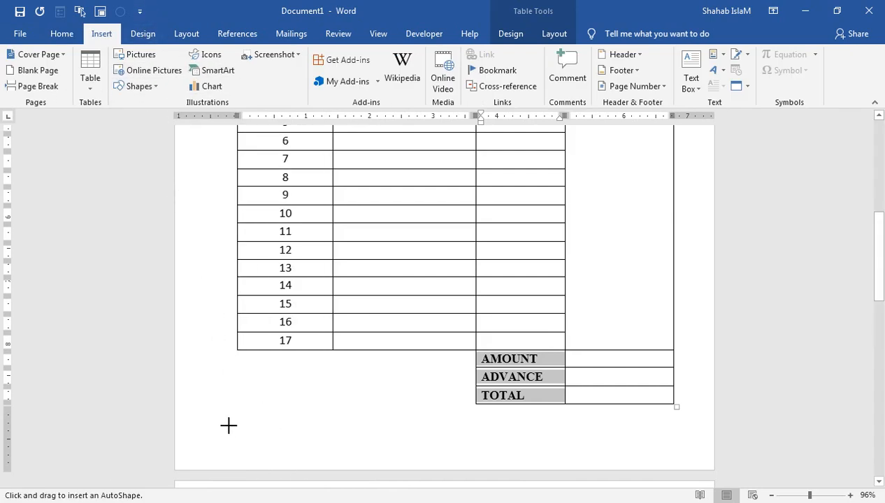
mouse_move(214, 412)
mouse_down()
mouse_move(646, 426)
mouse_move(680, 439)
mouse_up()
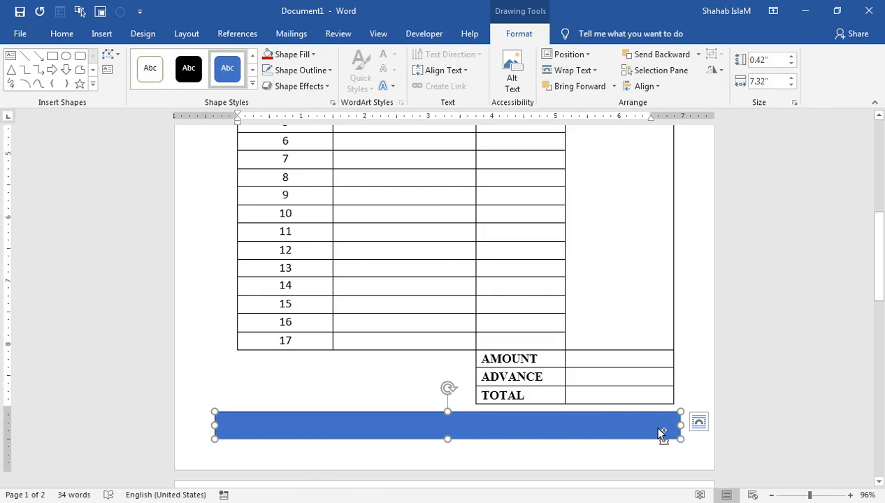
text(No change or refund will be made to the receipt)
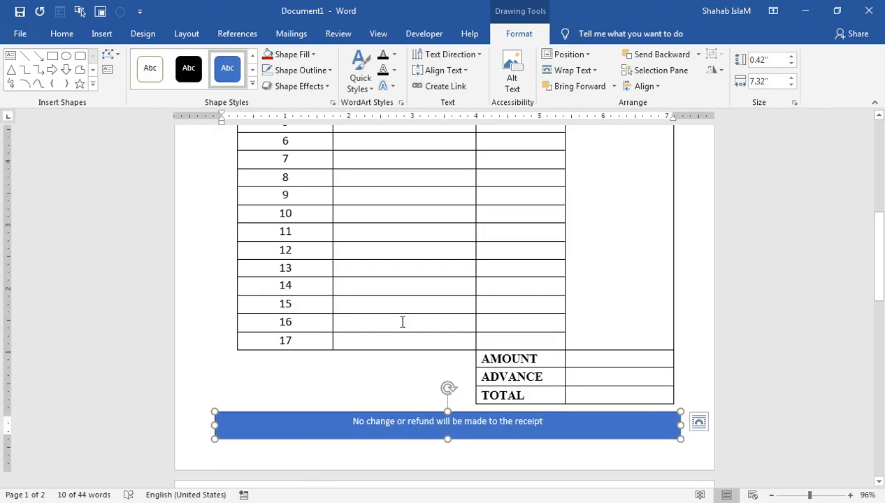
Step: Make the refund notice text in the rectangle bold and increase its font size to 22
click(60, 34)
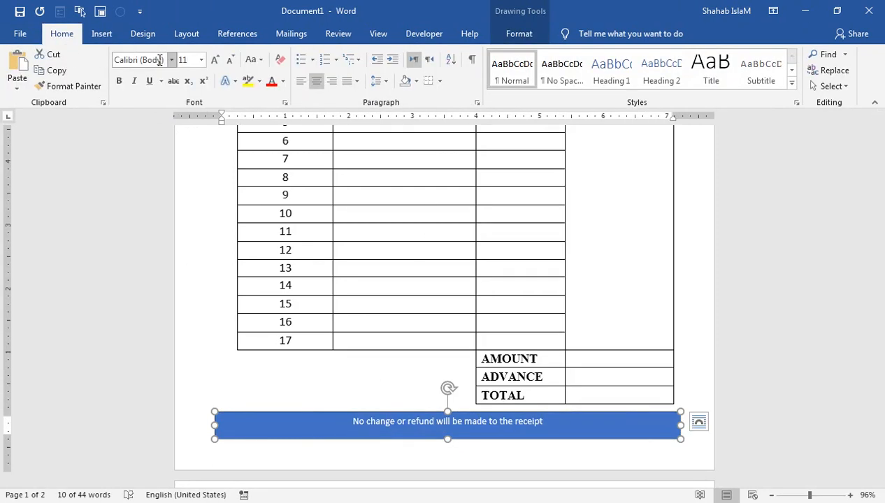
click(119, 80)
click(213, 60)
click(212, 60)
click(212, 60)
click(212, 60)
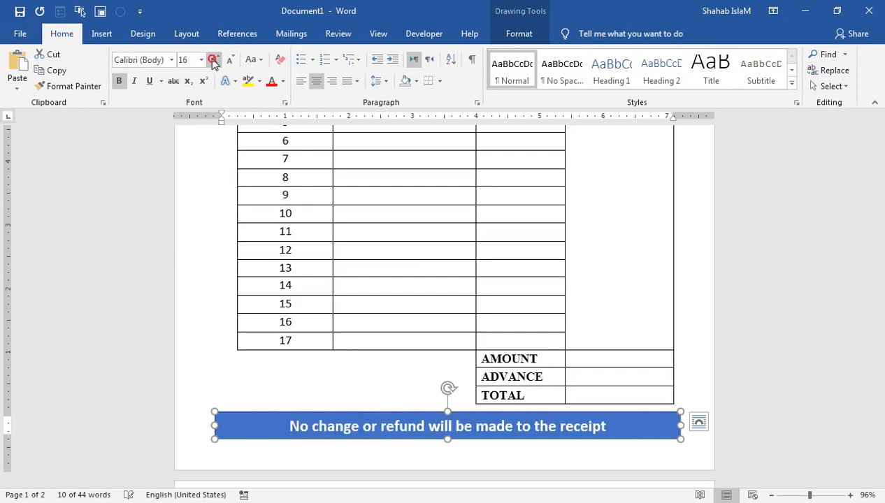
click(212, 60)
click(212, 60)
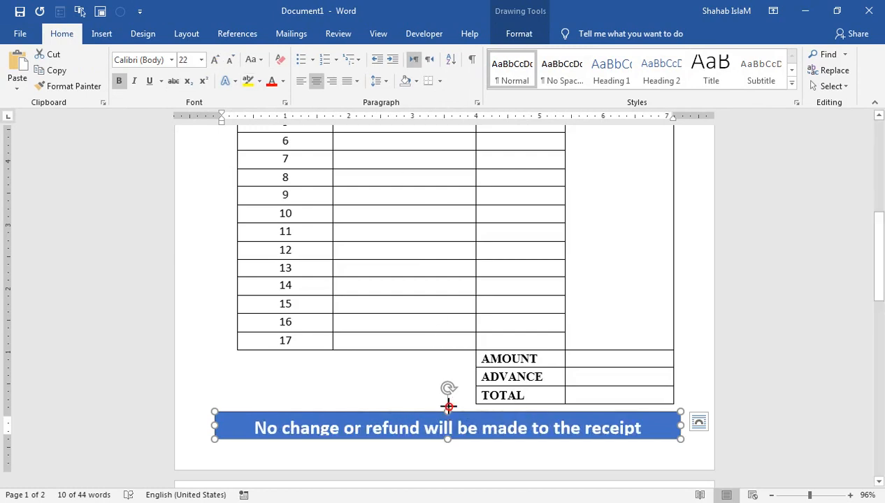
Step: Resize the refund notice rectangle to about 0.51" high, leaving a small gap below the TOTAL row
drag(447, 407, 447, 400)
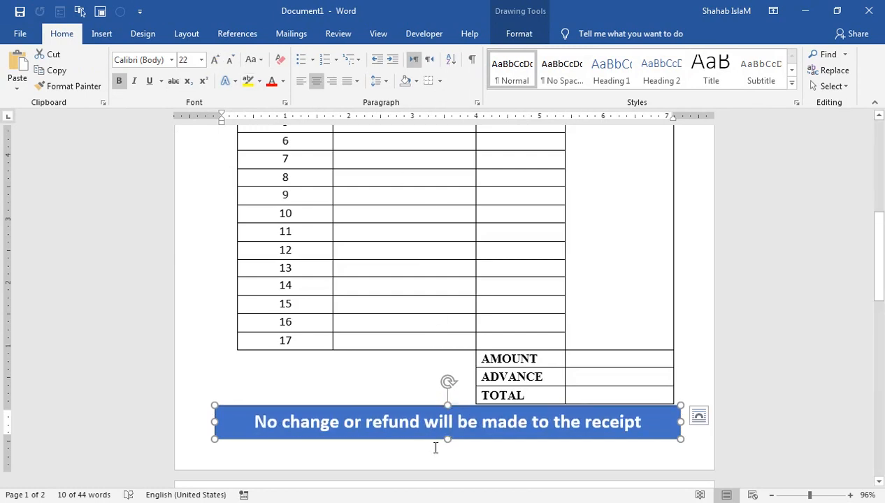
drag(448, 439, 450, 442)
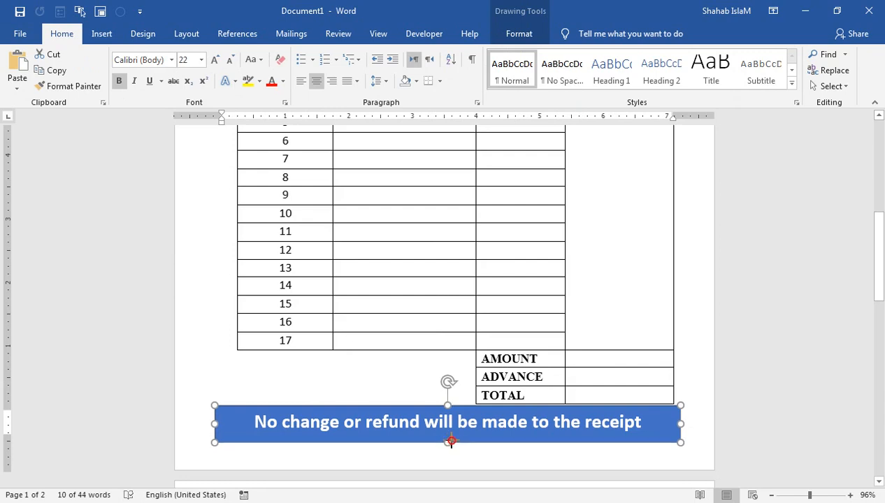
drag(447, 405, 447, 411)
click(514, 34)
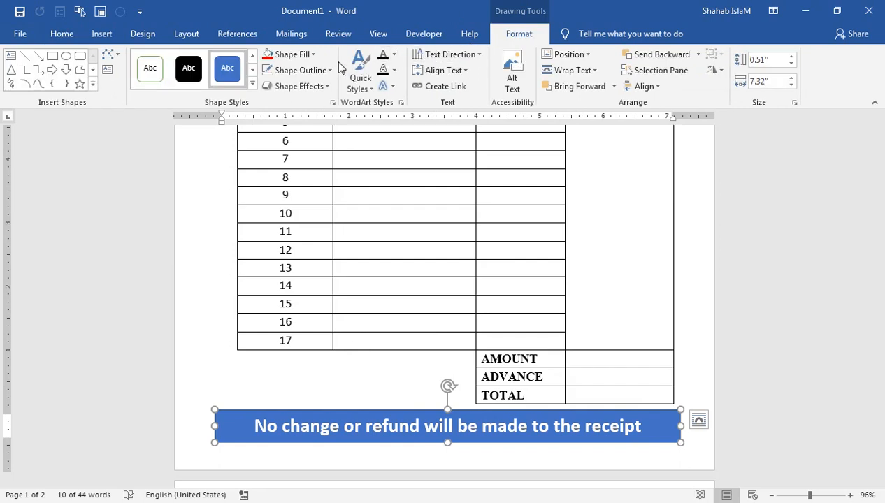
Step: Narrow the refund notice rectangle from its left side to about 7.12" wide
click(332, 202)
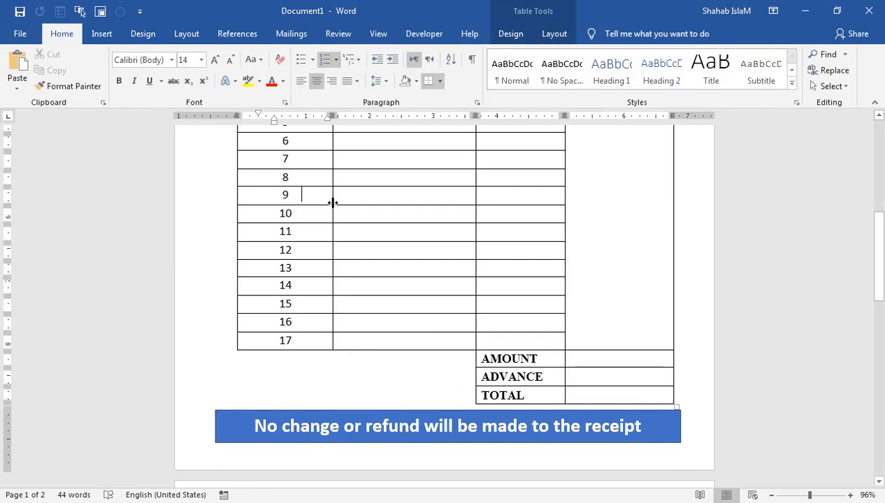
click(235, 411)
drag(217, 425, 227, 426)
Step: Fill the refund notice rectangle with dark red and remove its outline
click(498, 40)
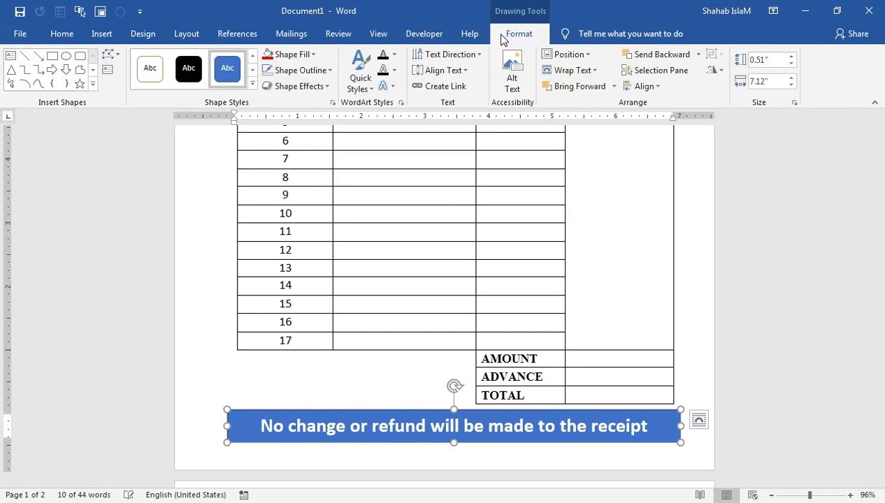
click(292, 54)
click(267, 162)
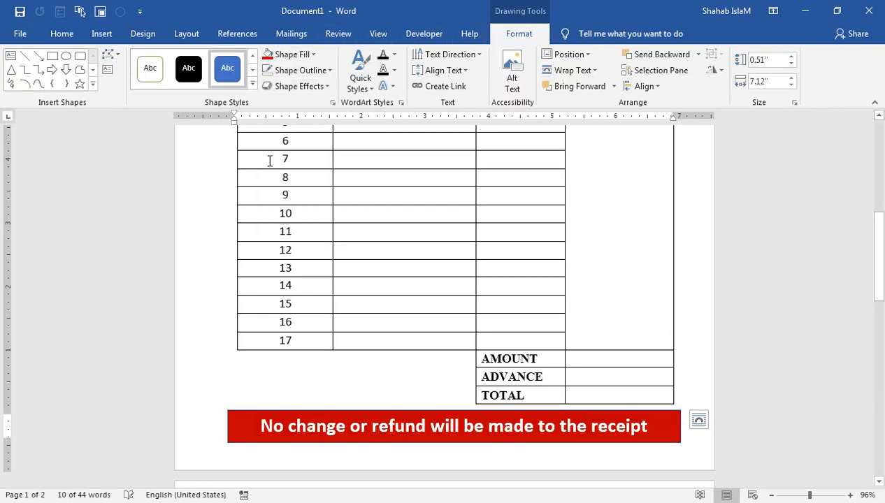
click(299, 70)
click(302, 192)
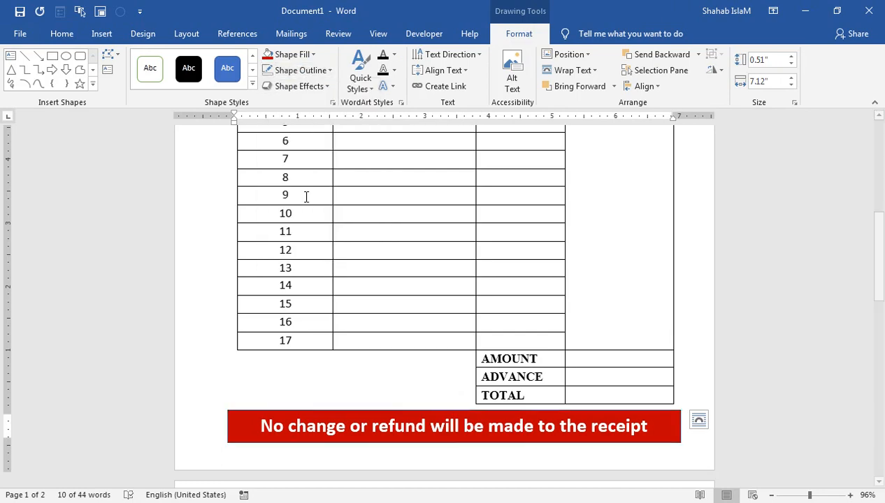
Step: Pull the left edge of the red banner inward to line up with the refund notice rectangle's left edge
scroll(362, 268, up, 10)
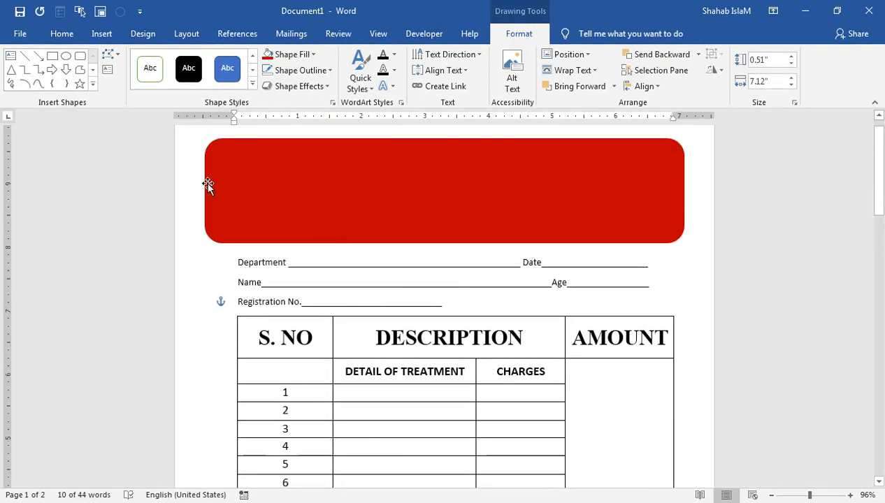
click(208, 183)
drag(204, 187, 224, 186)
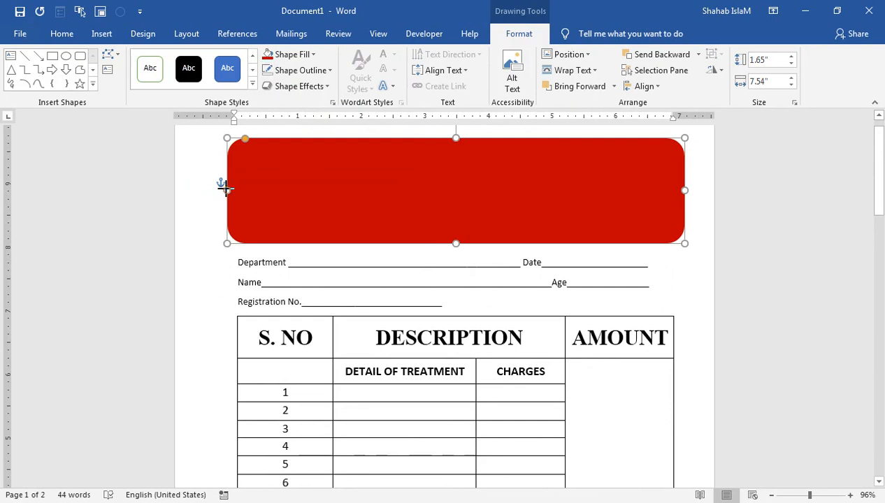
Step: Draw a text box about 4.65" wide and 1" high inside the red banner, containing "MEDICAL"
click(75, 33)
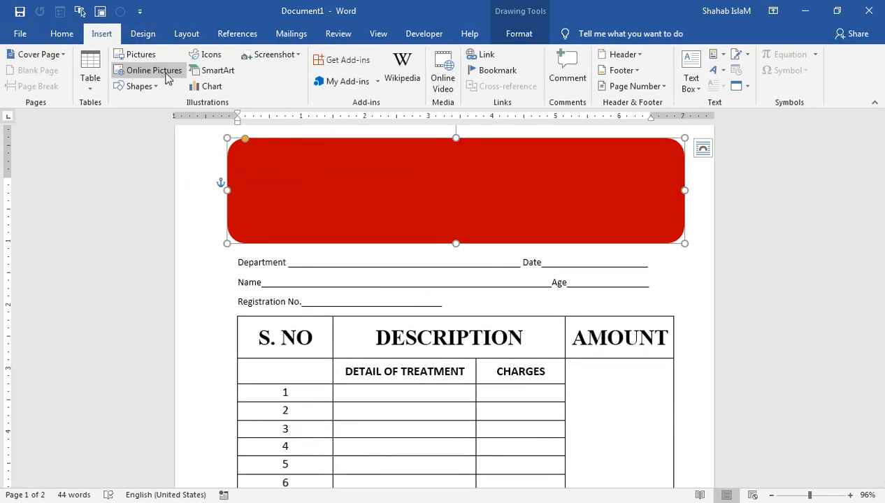
click(155, 87)
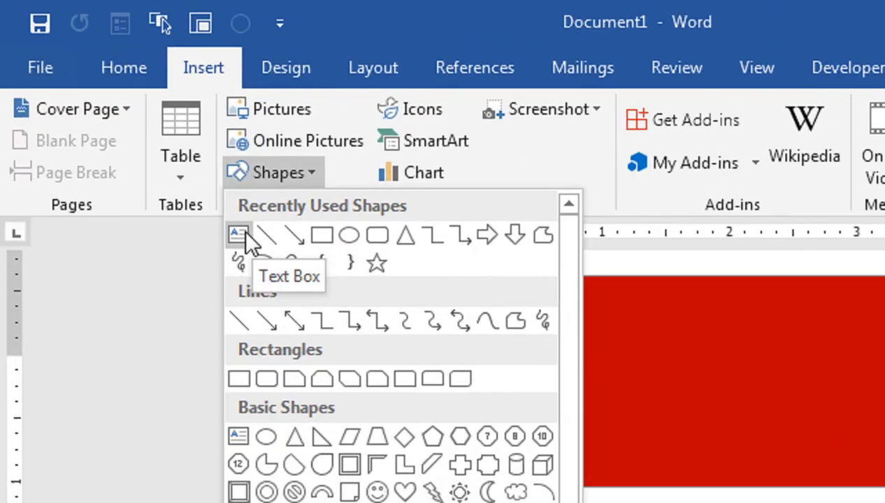
click(119, 117)
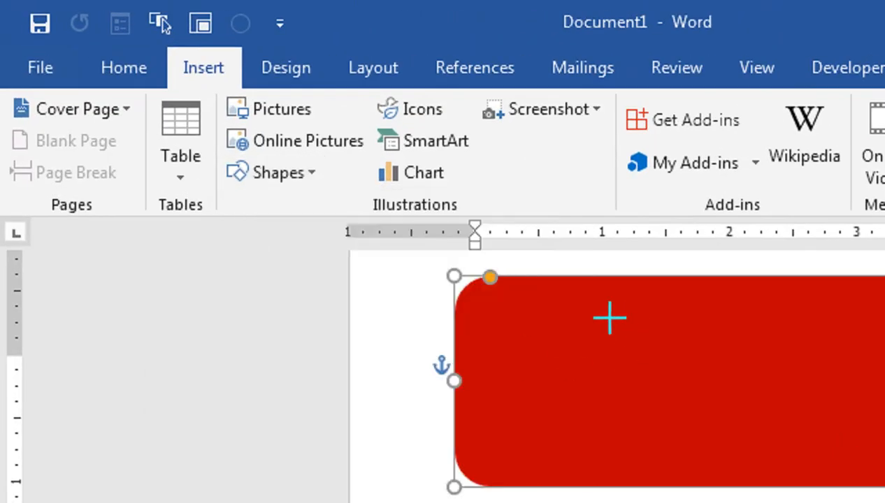
drag(304, 159, 322, 222)
drag(644, 382, 884, 373)
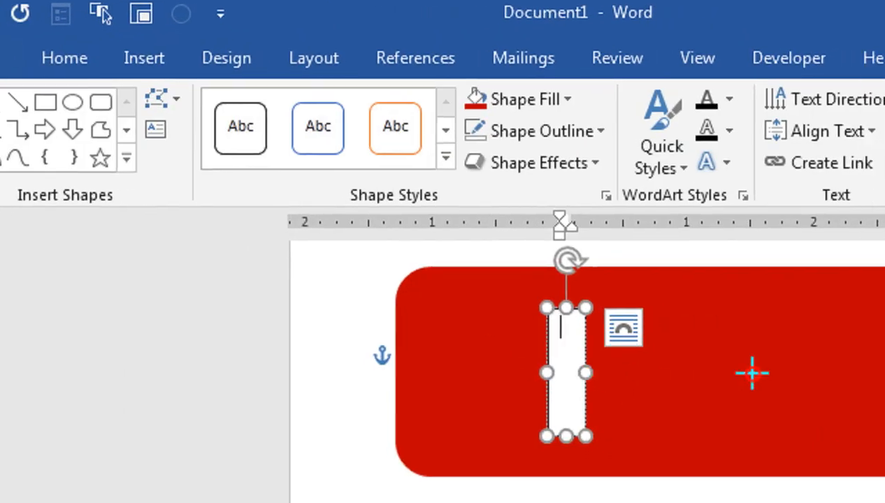
drag(785, 364, 799, 372)
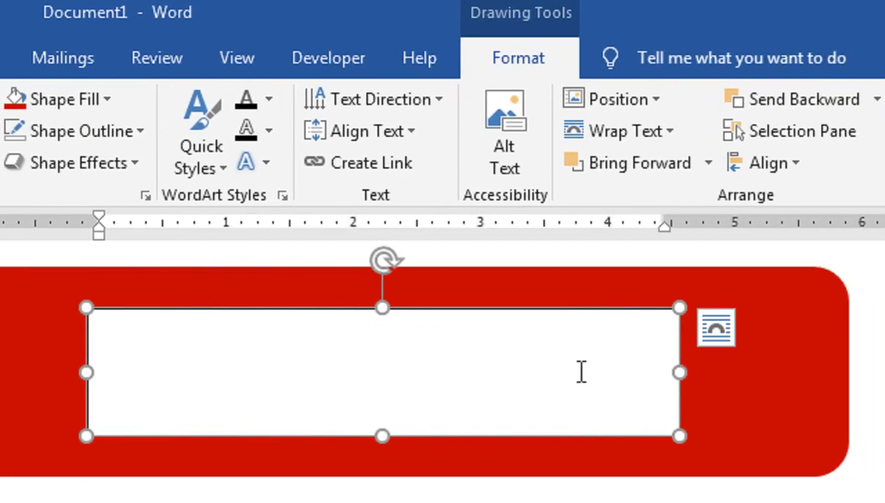
text(MEDICAL)
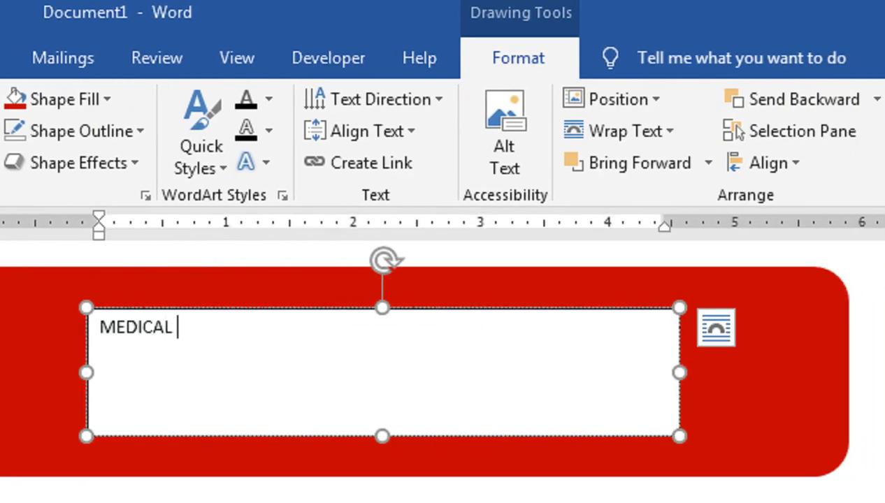
Step: Center the MEDICAL text, increase its font size to 28 and make it bold
drag(189, 325, 95, 319)
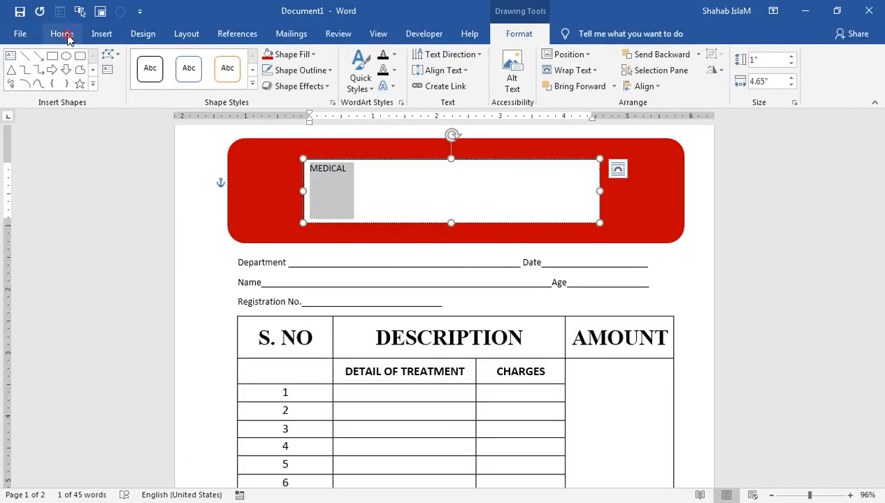
click(61, 34)
click(316, 81)
click(215, 60)
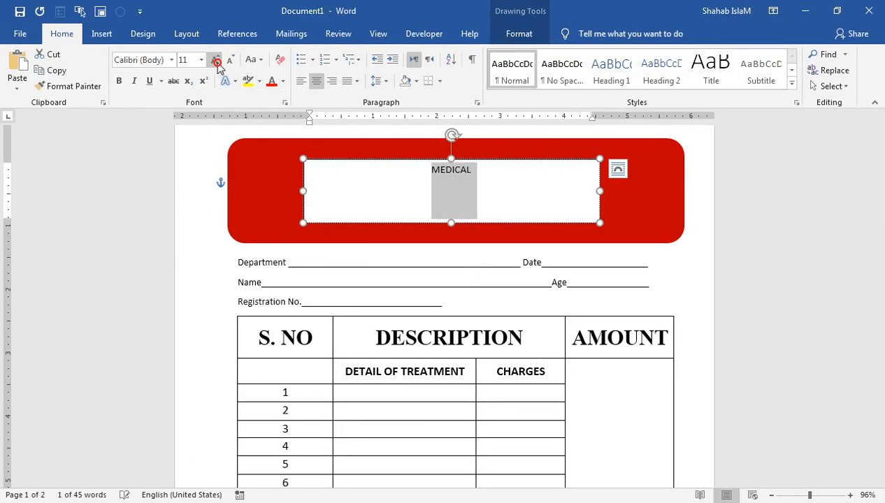
click(216, 60)
click(215, 60)
click(215, 60)
click(215, 60)
click(215, 60)
click(215, 60)
click(215, 60)
click(215, 60)
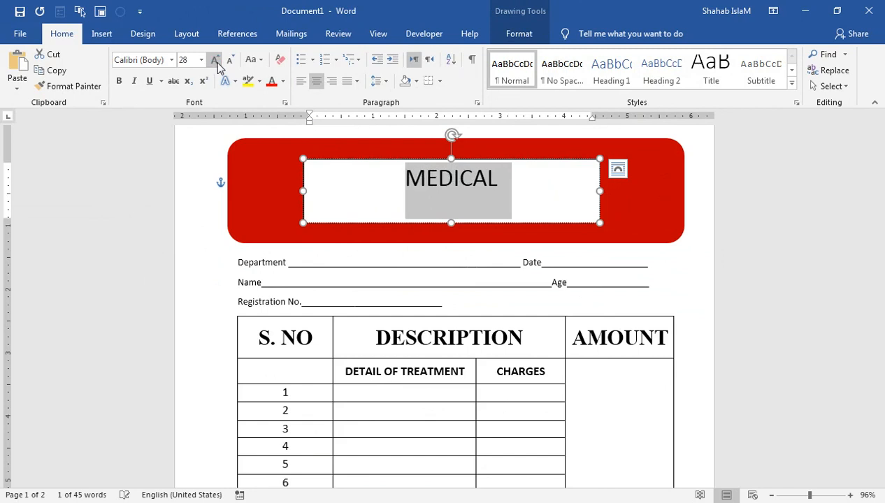
click(118, 80)
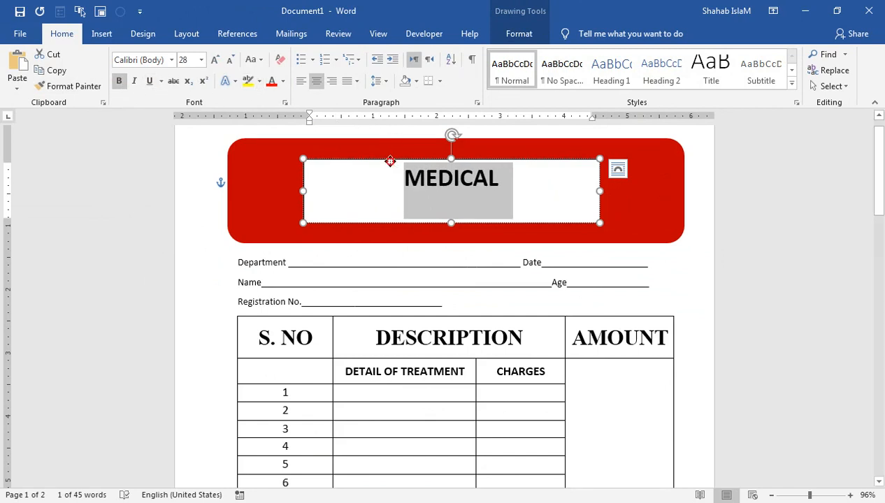
Step: Move the MEDICAL text box up to the banner's upper edge and remove its fill
drag(390, 161, 384, 143)
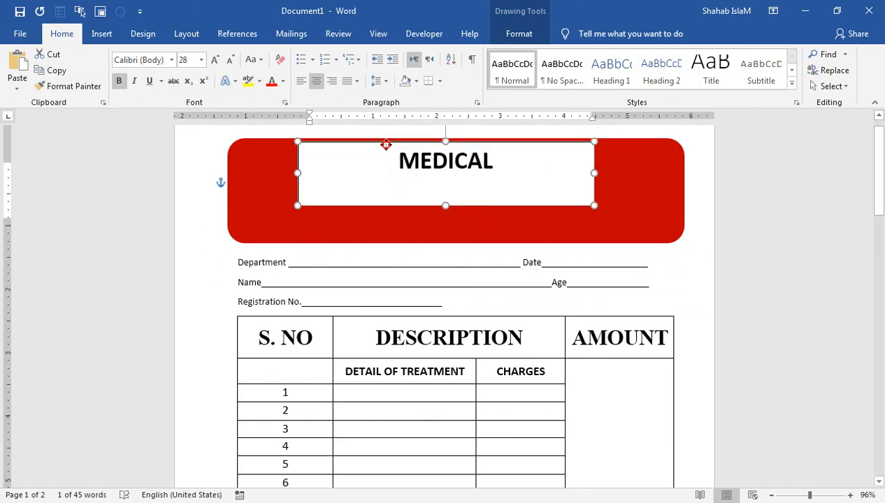
click(532, 36)
click(307, 56)
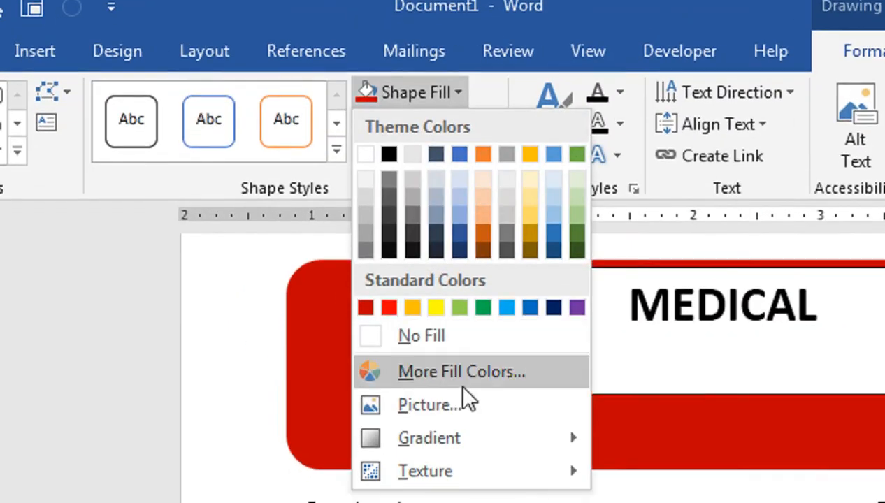
click(466, 338)
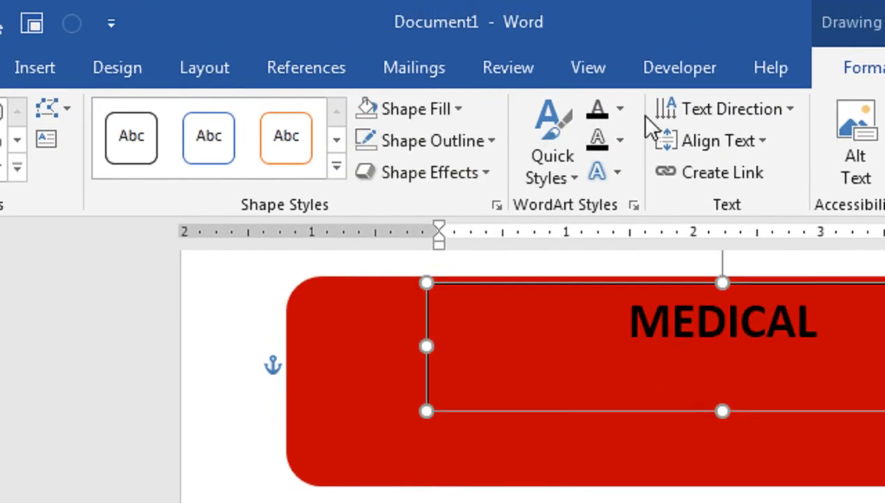
Step: Make the MEDICAL text white and remove the text box's outline
click(619, 109)
click(599, 205)
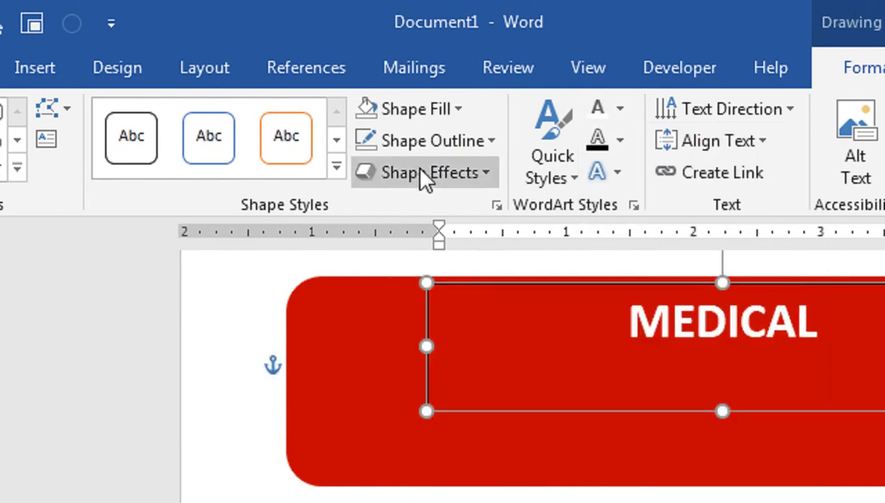
click(427, 144)
click(408, 384)
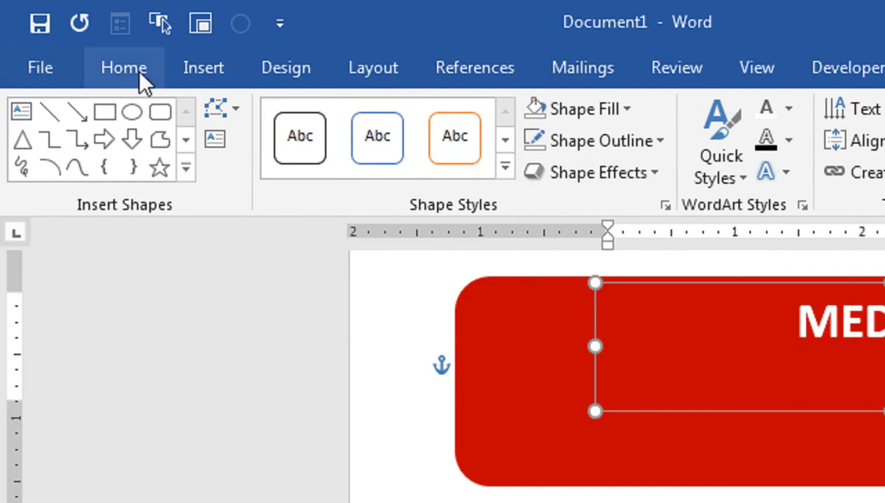
Step: Set the MEDICAL title's font size to 48 and shift its text box up slightly over the banner's upper edge
click(126, 68)
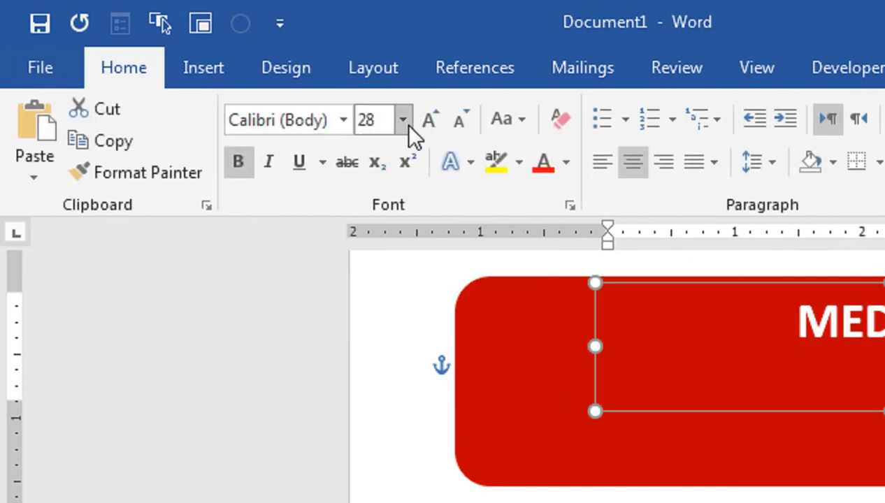
click(430, 122)
click(430, 121)
click(430, 122)
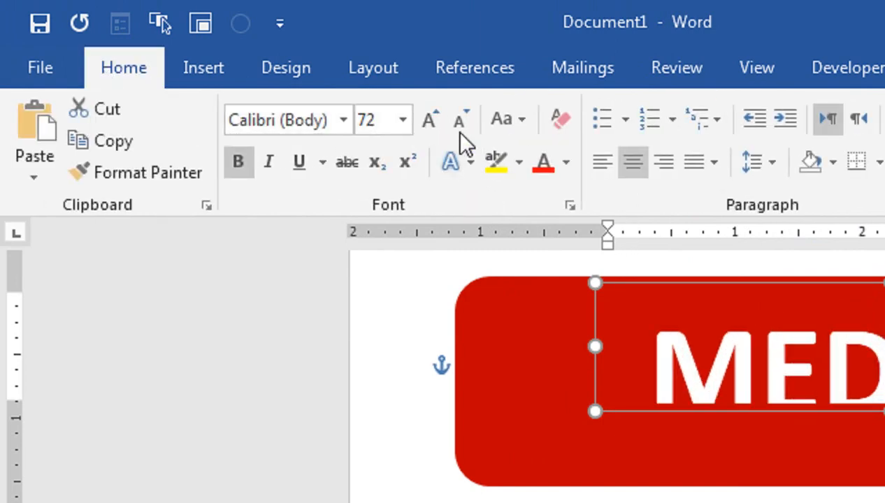
click(459, 122)
drag(680, 374, 681, 359)
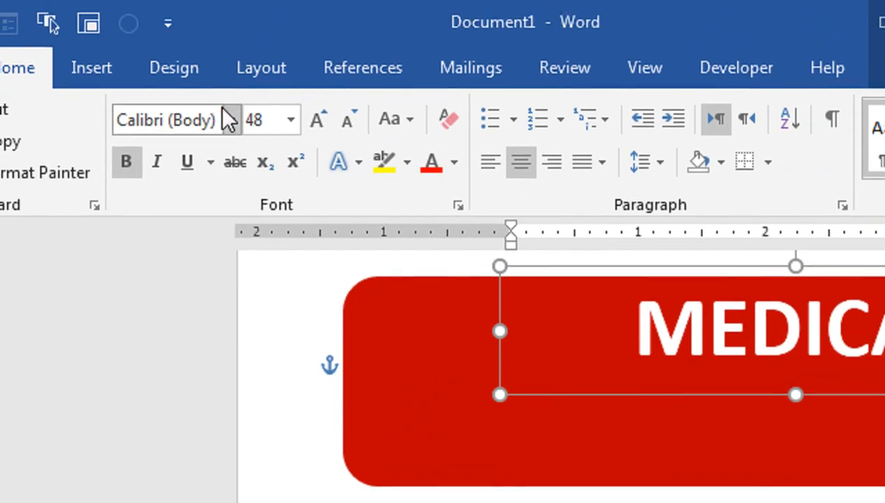
Step: Browse the available fonts and preview them on the MEDICAL title
click(231, 121)
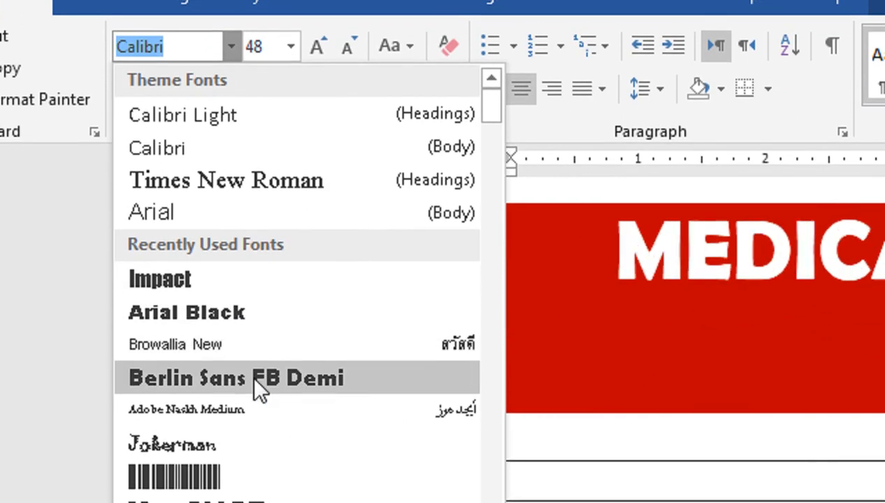
scroll(287, 222, down, 3)
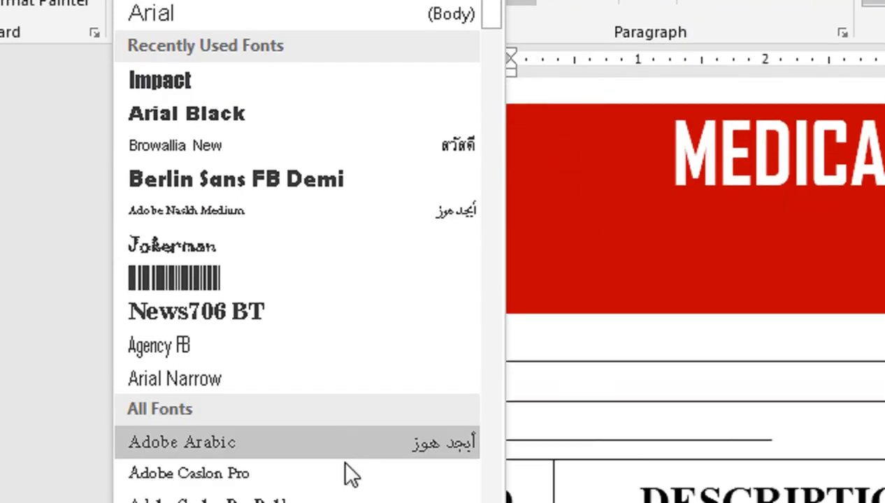
scroll(345, 473, down, 3)
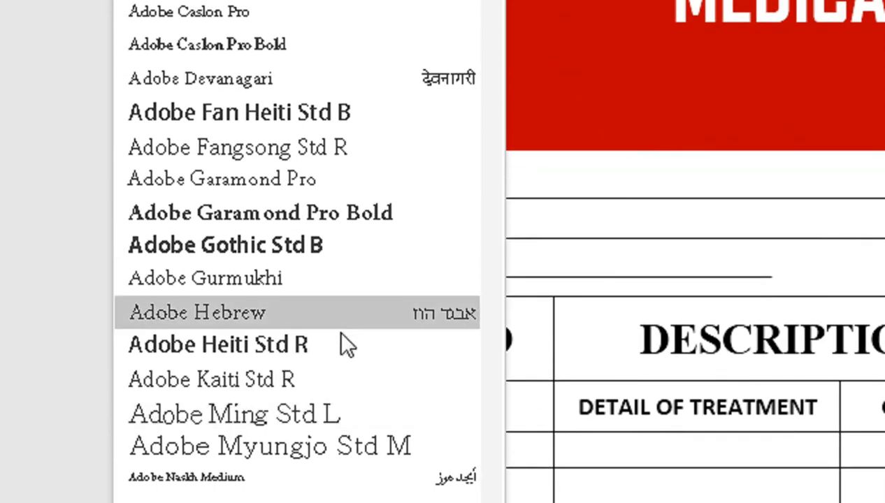
scroll(344, 342, down, 3)
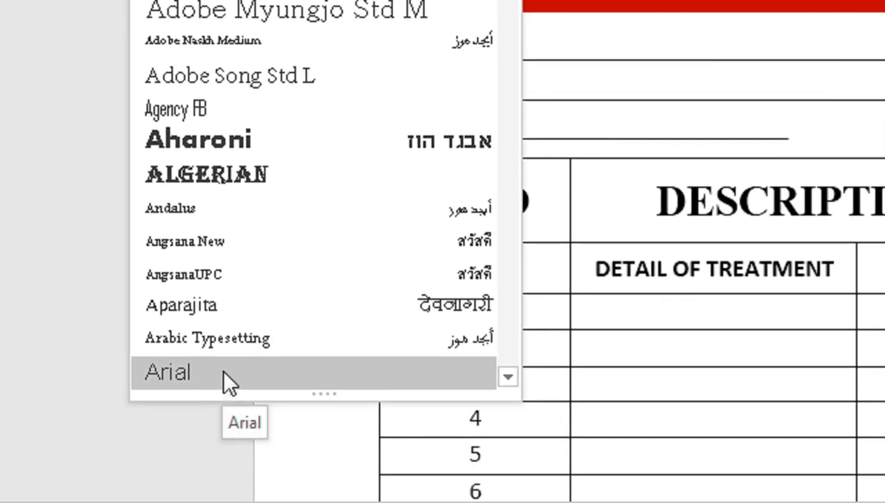
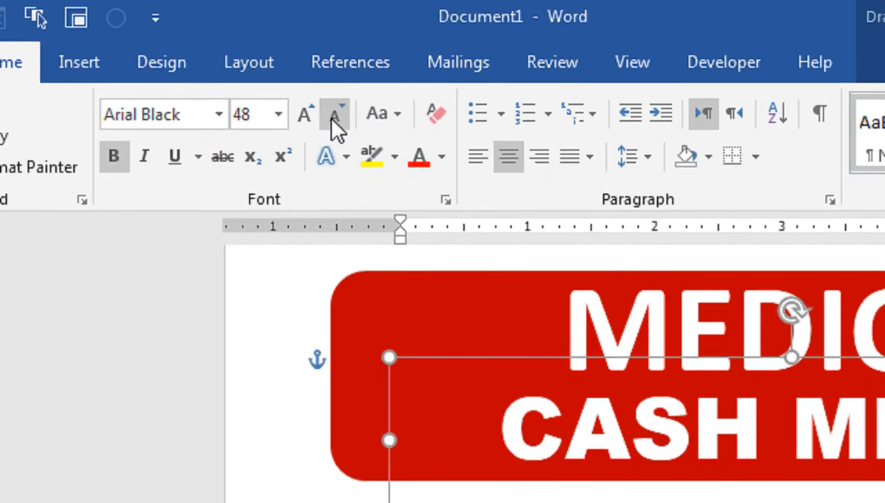
Step: Reduce the font size of the CASH MEMO subtitle below 48 and deselect its text box
click(336, 92)
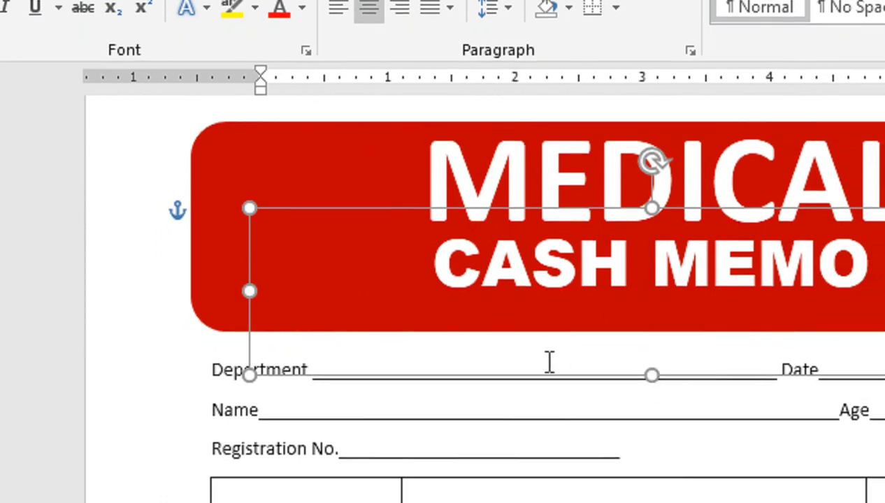
click(534, 359)
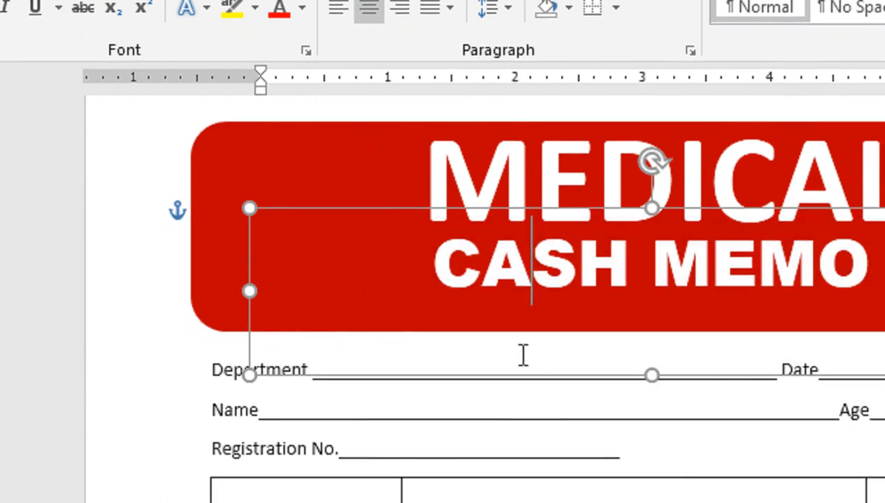
click(174, 323)
click(254, 370)
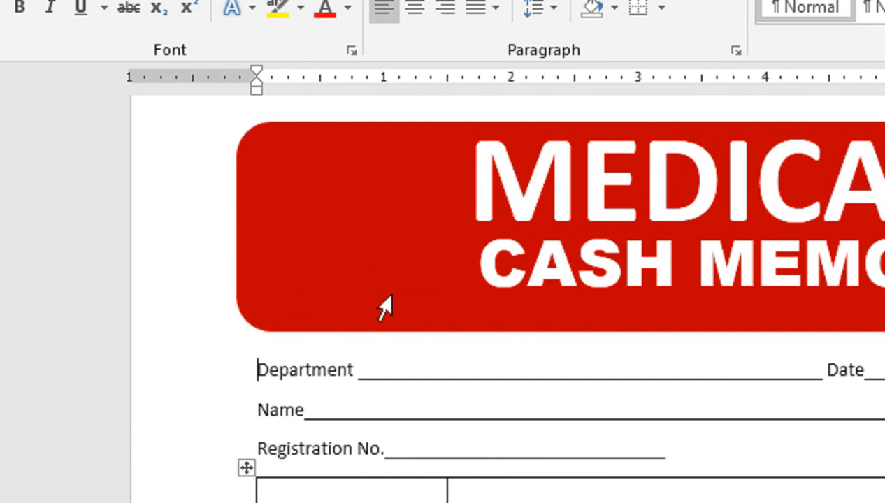
Step: Turn the red banner's rounded corners into square corners
click(458, 331)
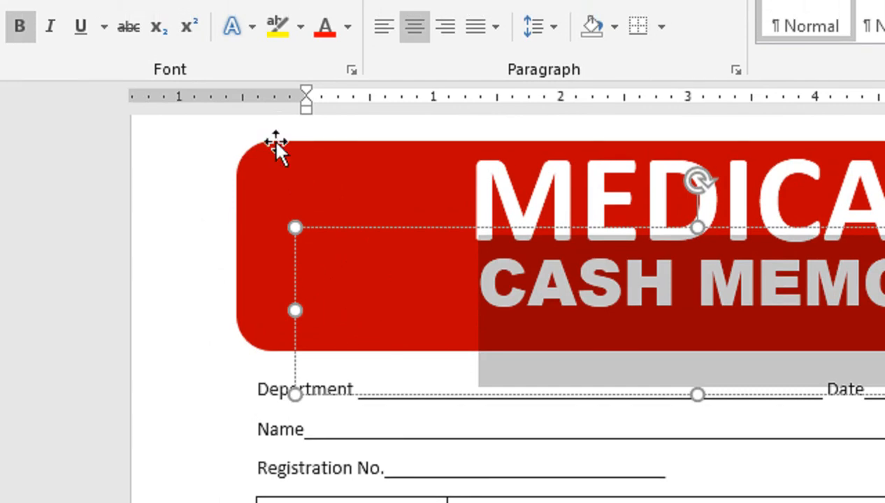
click(271, 132)
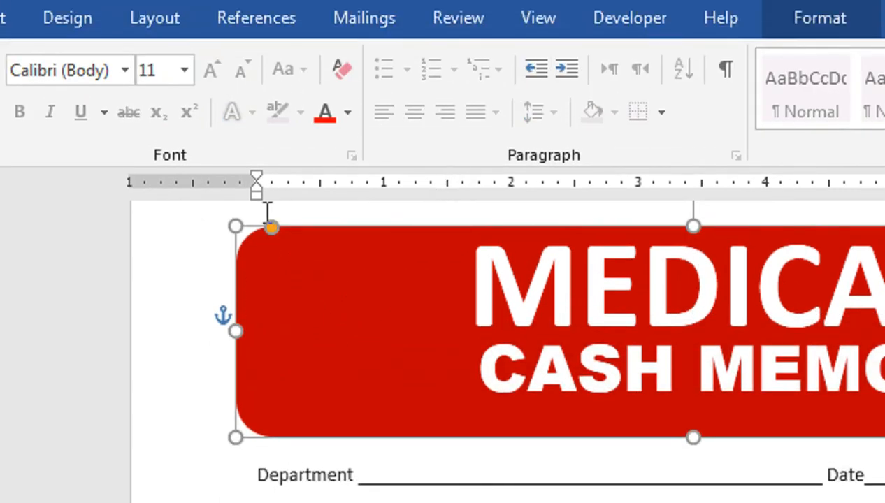
drag(243, 232, 233, 231)
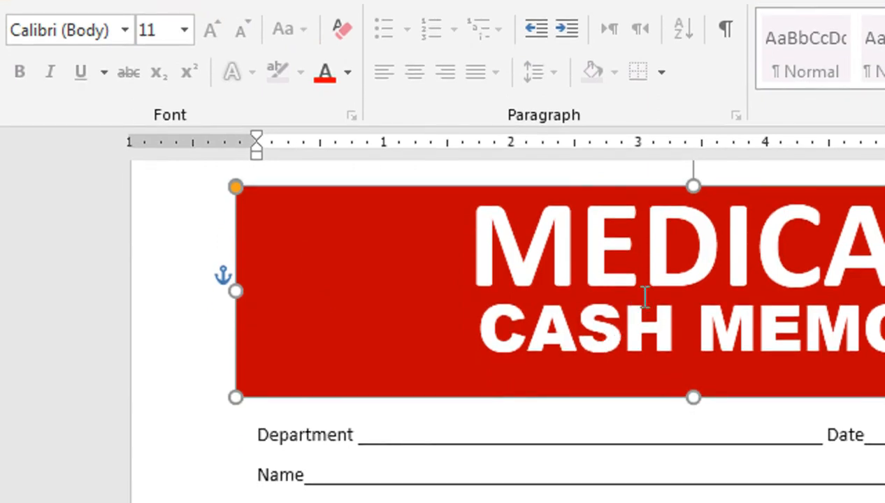
Step: Nudge the MEDICAL and CASH MEMO text boxes down slightly together within the red banner, then deselect them
click(613, 238)
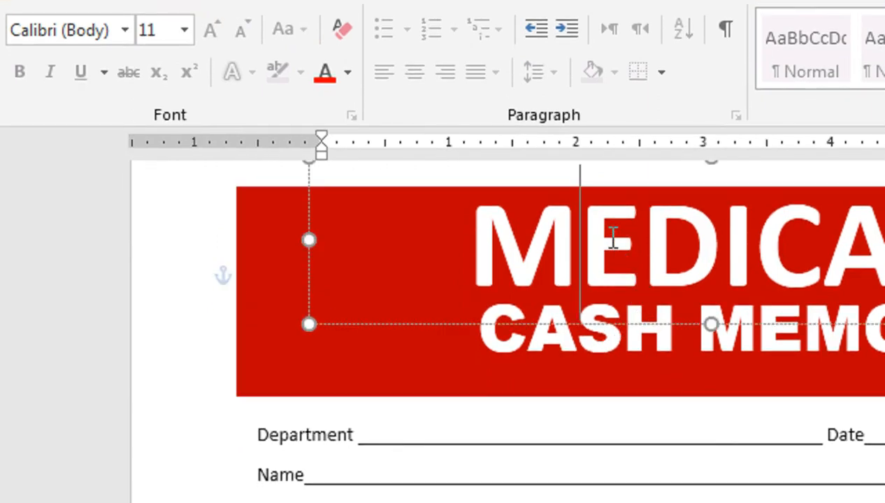
shift+click(629, 350)
key(Down)
key(Down)
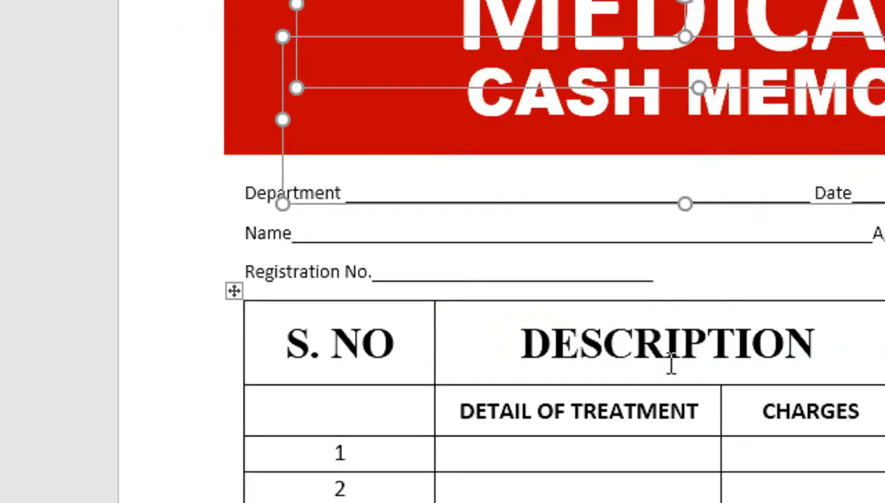
click(652, 281)
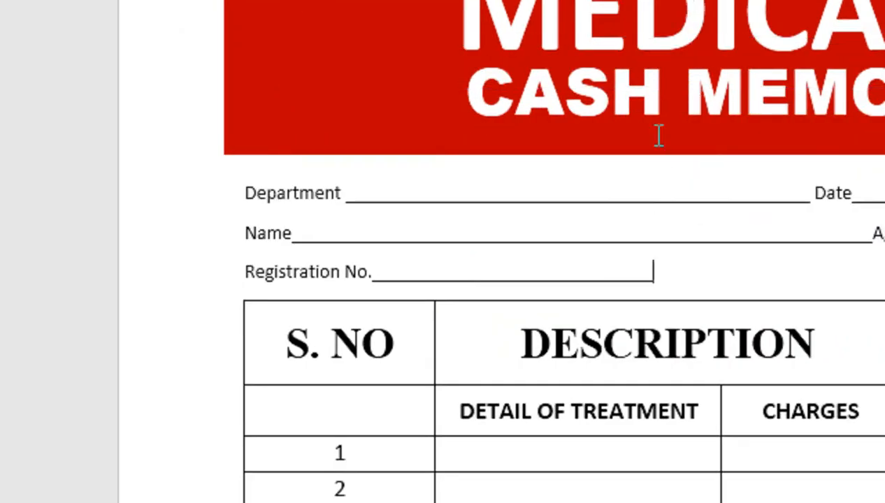
Step: Change the MEDICAL title's font to Arial Black and move its text box up clear of the CASH MEMO line
click(641, 268)
click(571, 89)
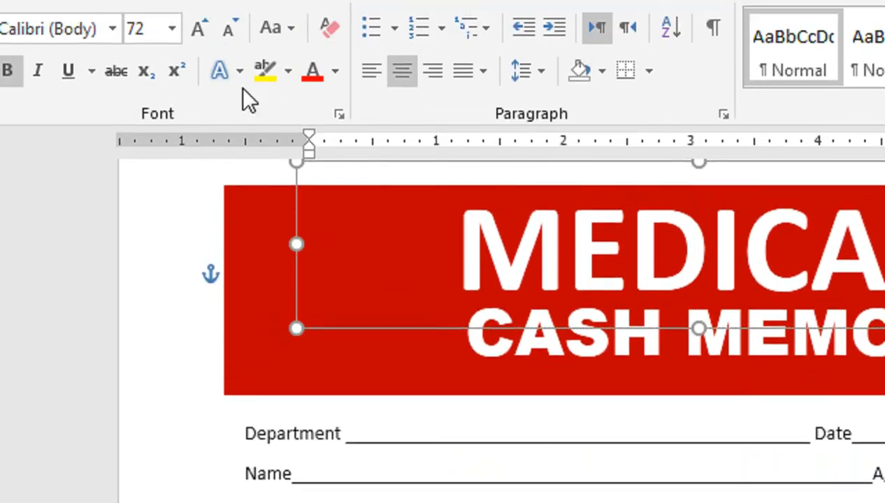
click(210, 118)
click(211, 116)
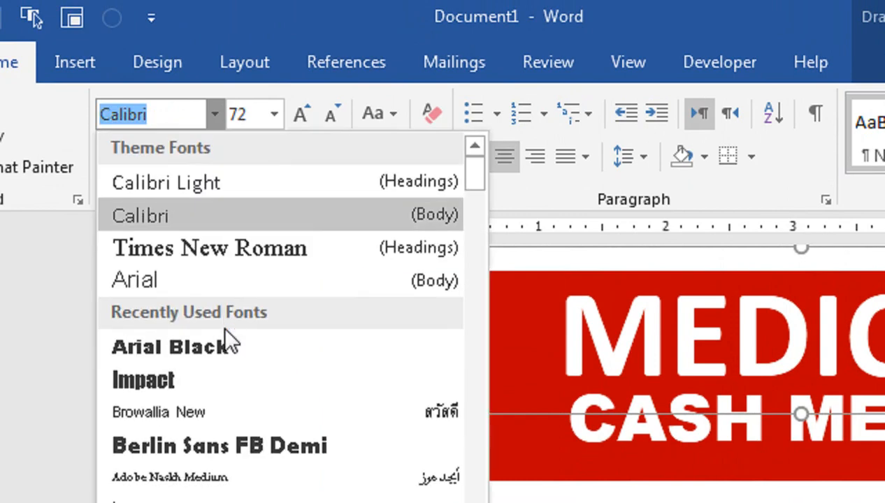
click(231, 349)
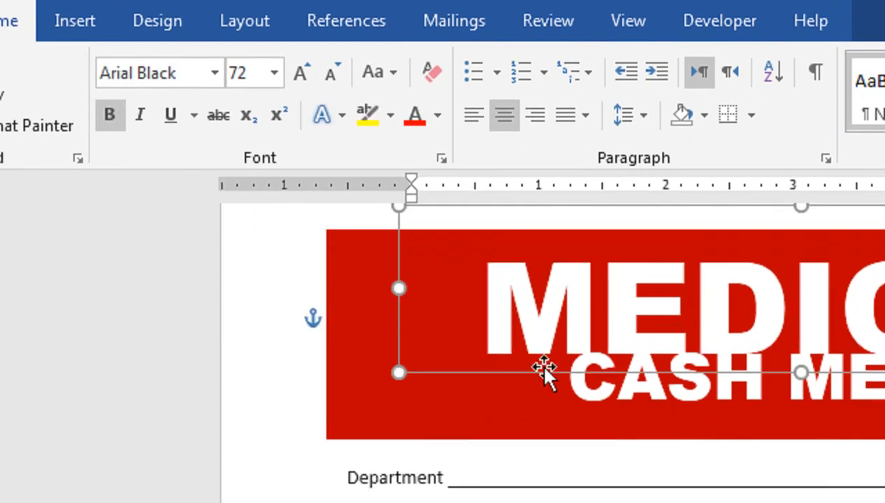
mouse_move(552, 353)
mouse_down()
mouse_move(568, 351)
mouse_move(545, 351)
mouse_up()
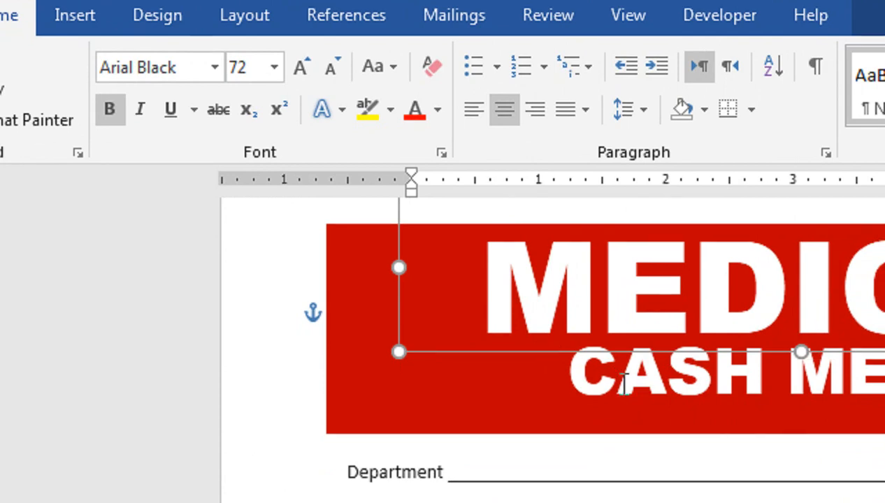
Step: Set the CASH MEMO subtitle's font size to 48 and move its text box up close beneath the MEDICAL title
click(623, 382)
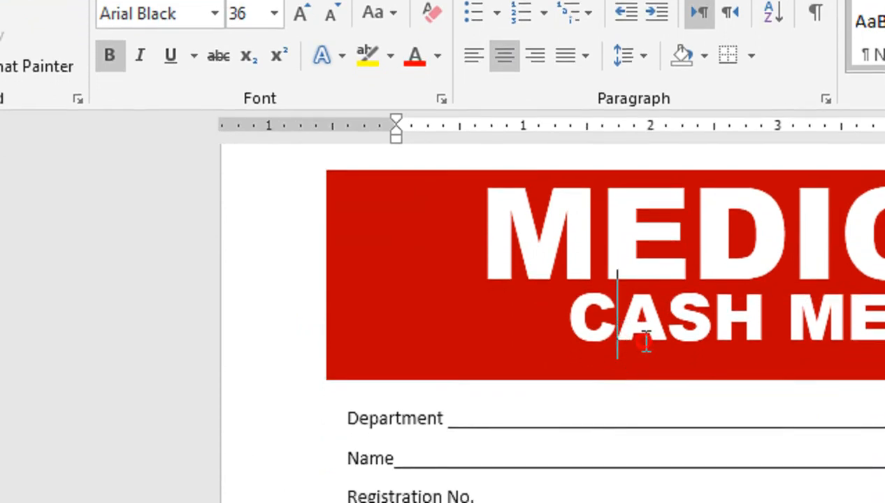
double_click(642, 313)
click(592, 302)
click(583, 253)
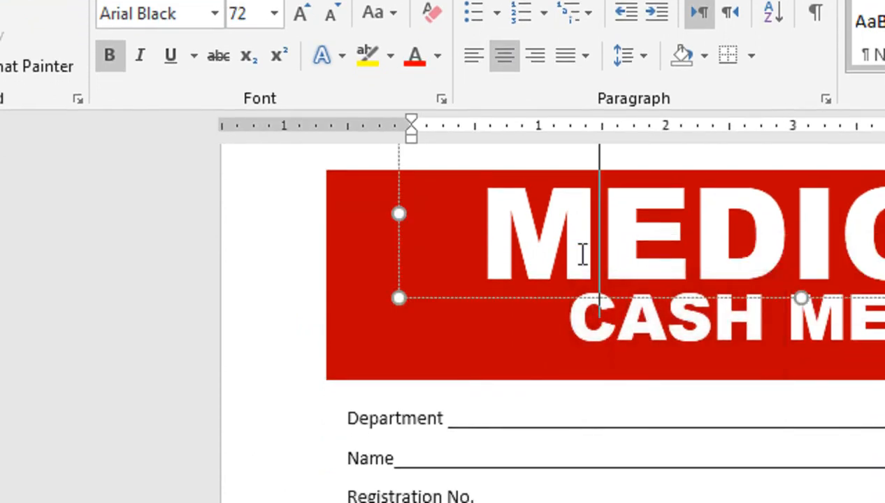
click(598, 313)
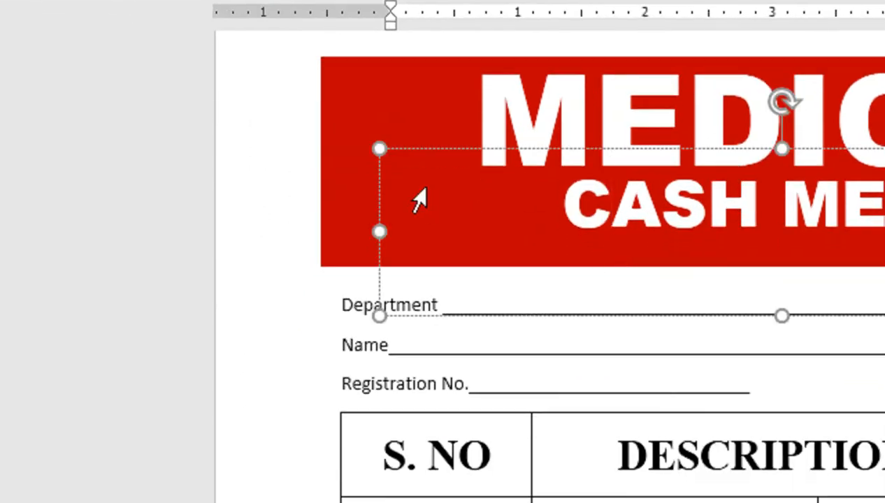
click(443, 148)
click(296, 98)
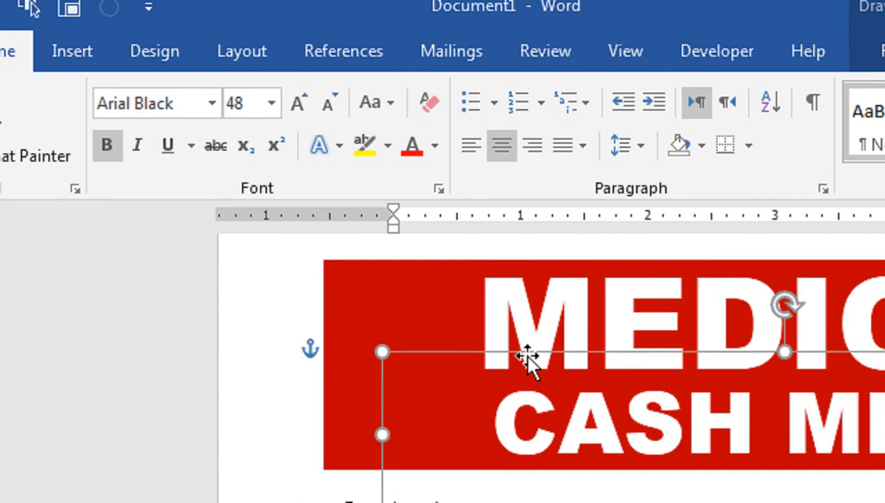
drag(529, 369, 524, 361)
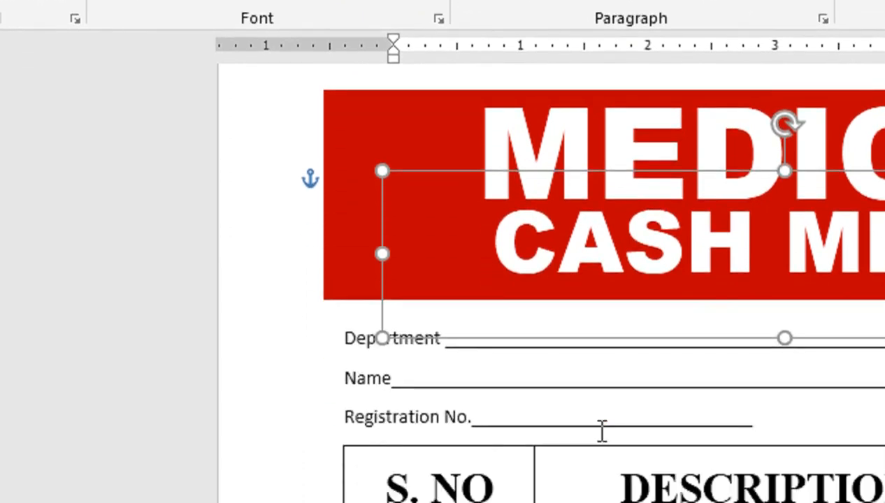
click(599, 428)
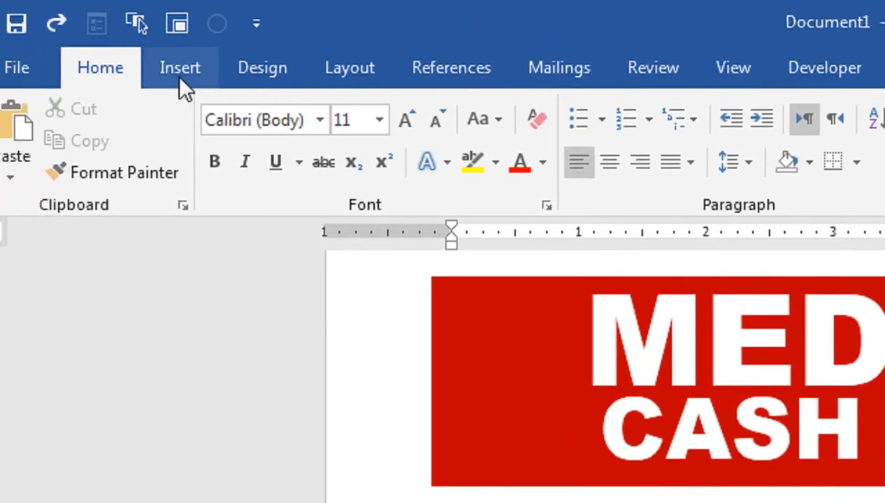
Step: Draw an oval about 1.1 inches wide at the banner's left end and fill it with the Mount Zion Medical College logo picture
click(180, 72)
click(318, 178)
click(322, 235)
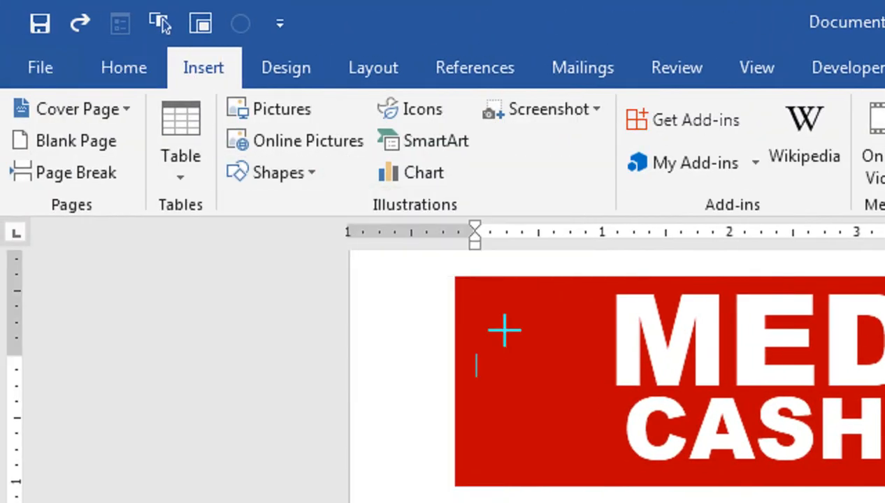
drag(458, 322, 598, 434)
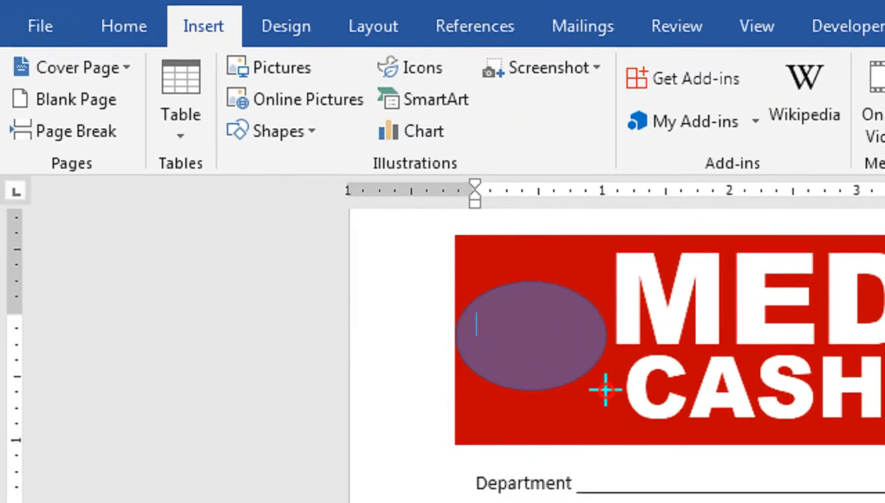
drag(598, 377, 598, 378)
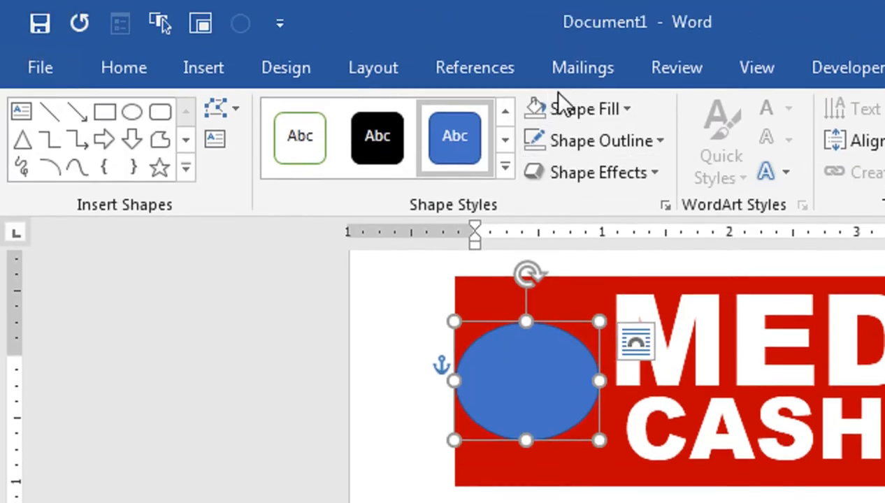
click(583, 48)
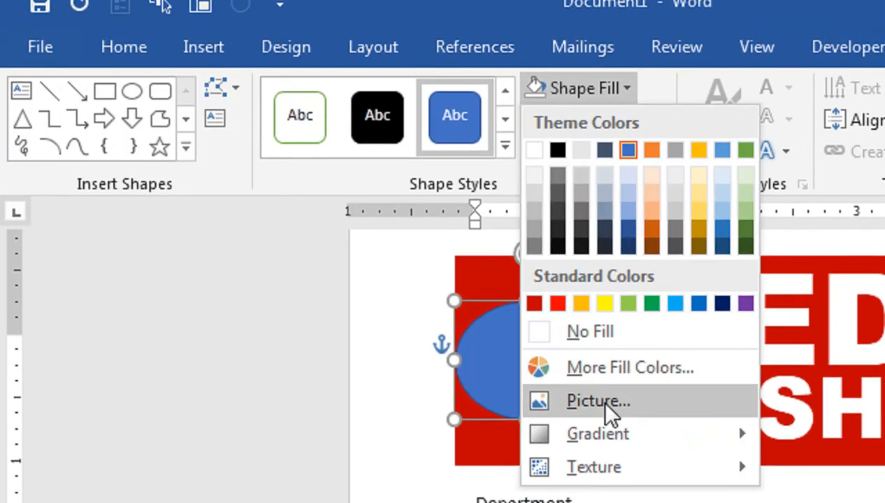
click(599, 422)
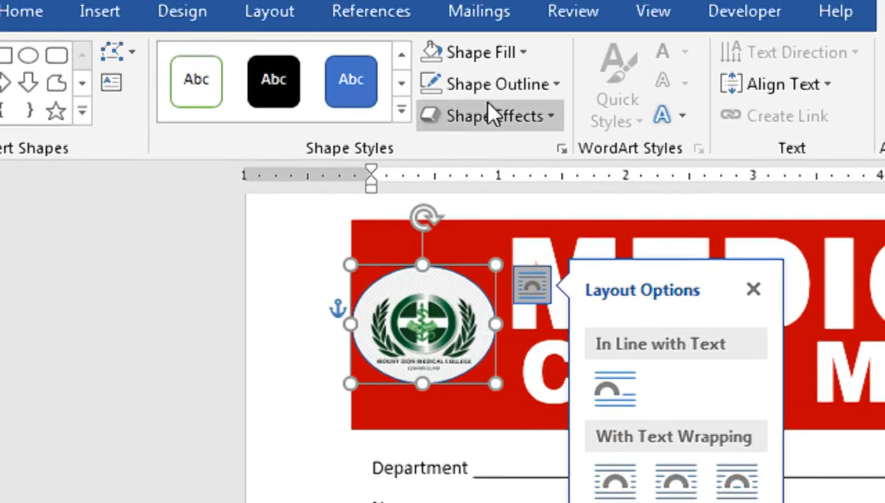
Step: Remove the logo oval's outline and narrow it slightly from its left side, off the banner's edge
click(497, 21)
click(526, 264)
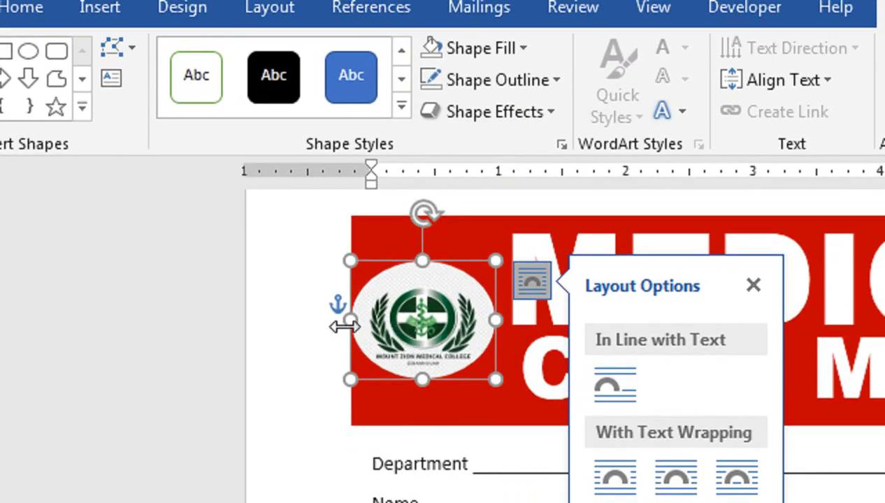
drag(350, 320, 361, 328)
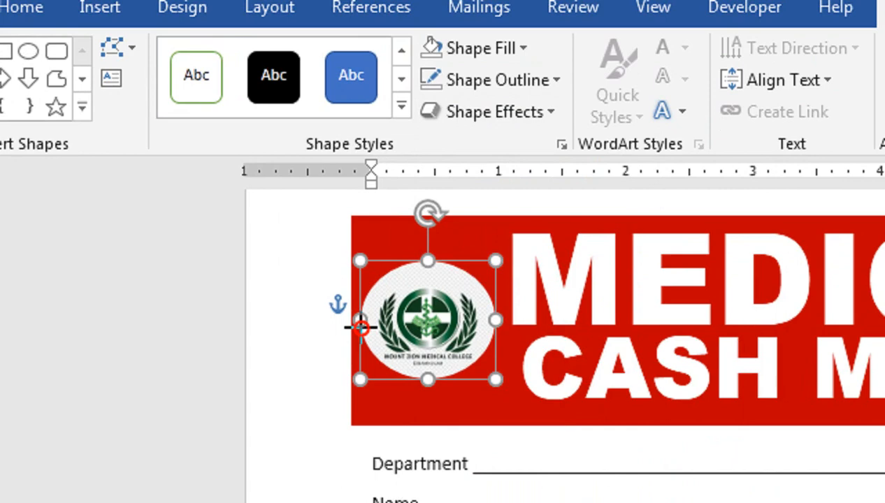
Step: Reduce the MEDICAL title to the same font size as the CASH MEMO line and move its text box down closer to it
click(660, 294)
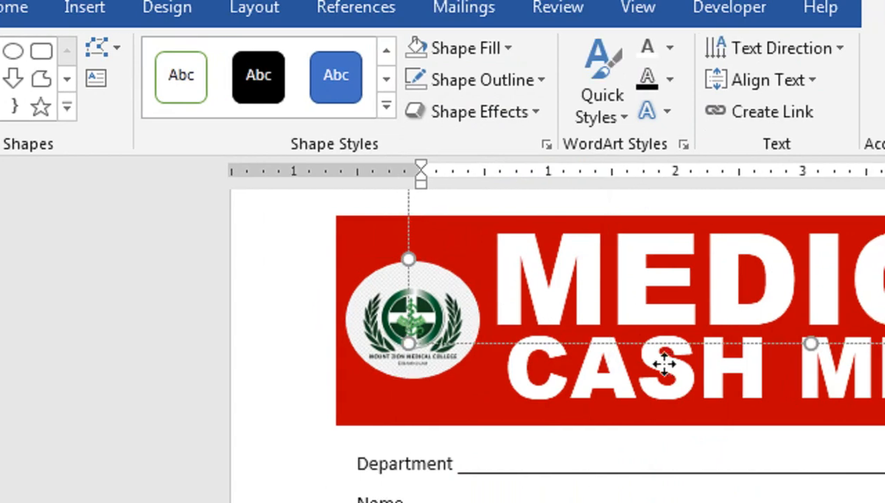
shift+click(677, 364)
click(526, 211)
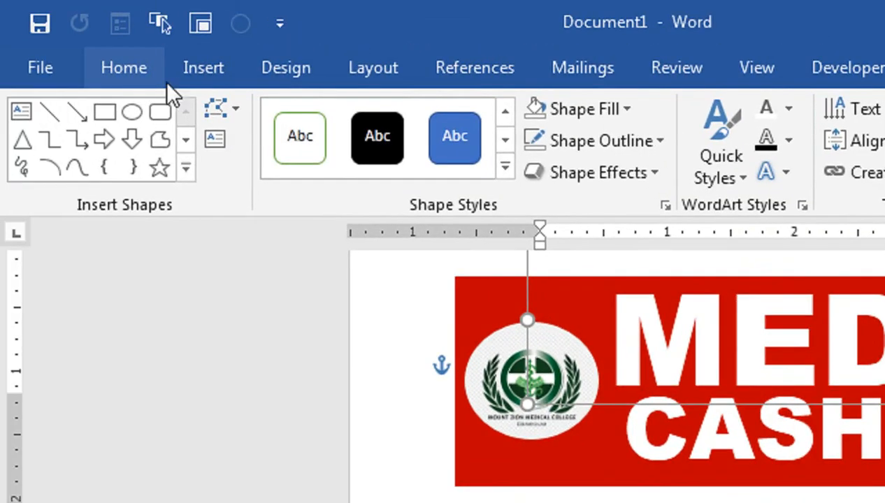
click(78, 41)
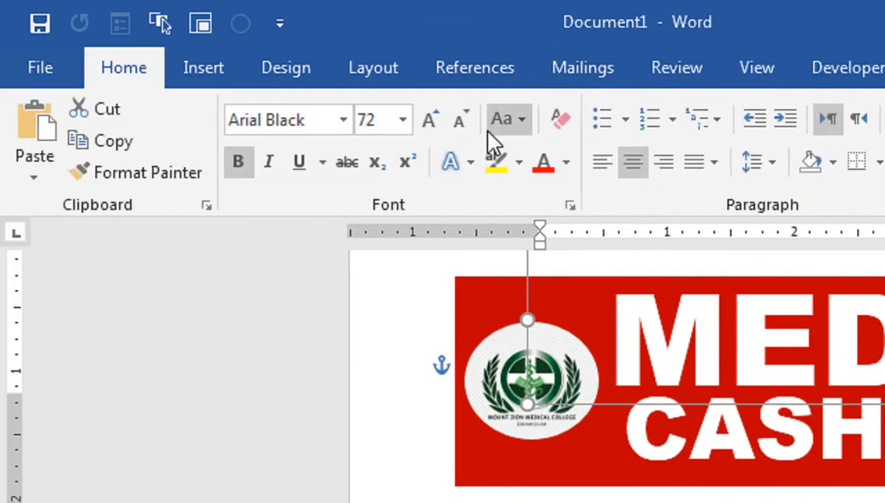
click(459, 123)
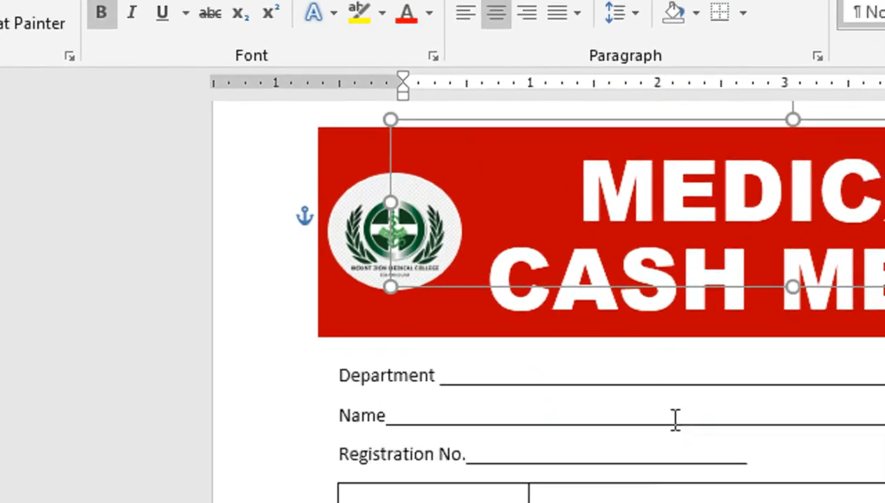
click(667, 376)
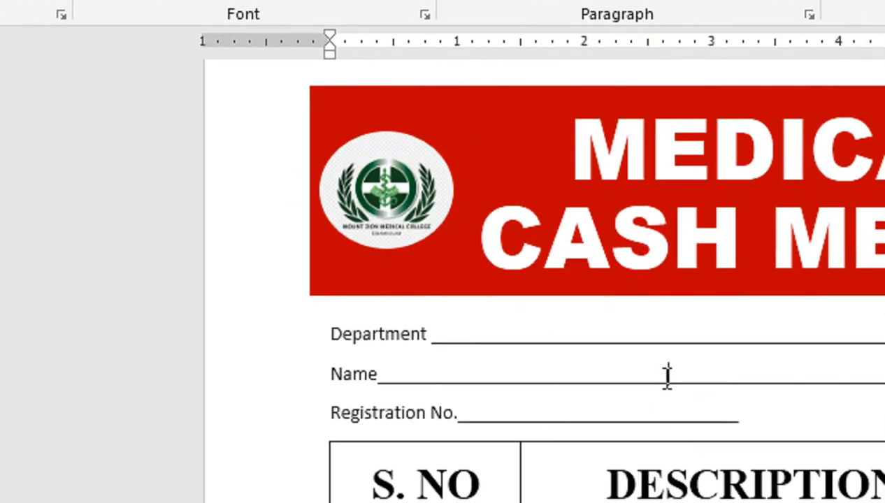
Step: Set the CASH MEMO subtitle's font size to 36 and shift its text box slightly right to centre it under MEDICAL
click(588, 245)
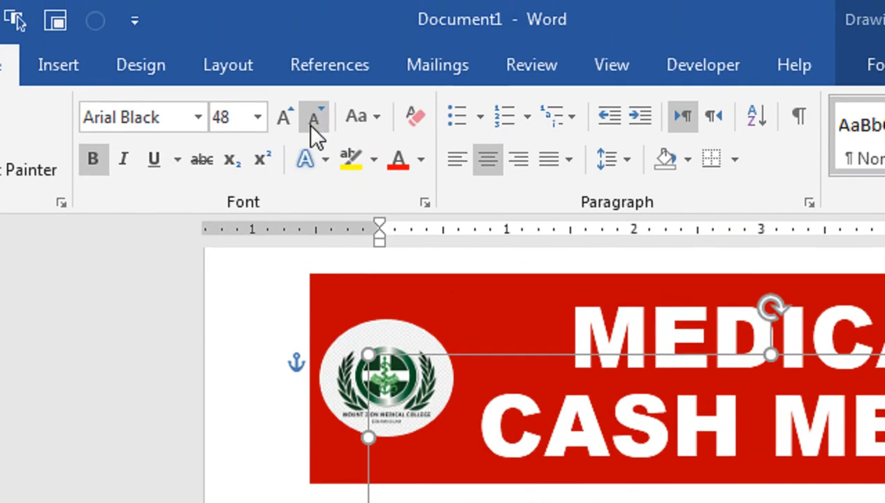
click(314, 123)
click(313, 123)
click(313, 123)
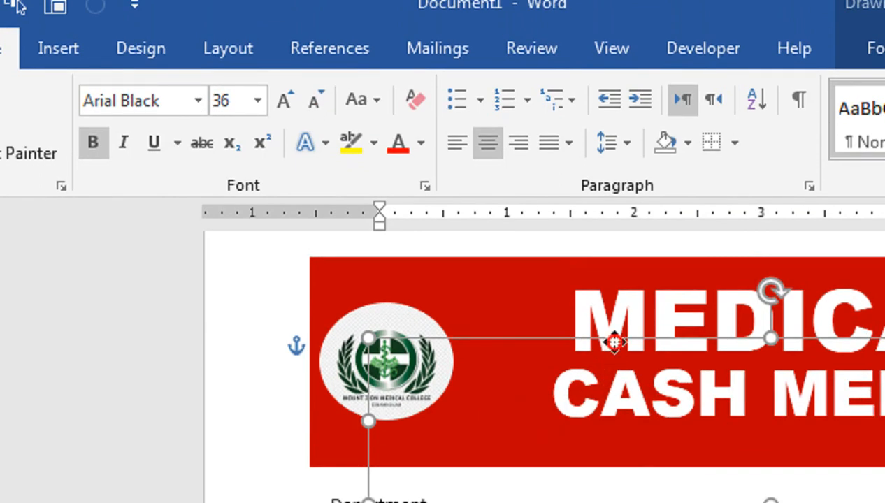
drag(613, 342, 626, 342)
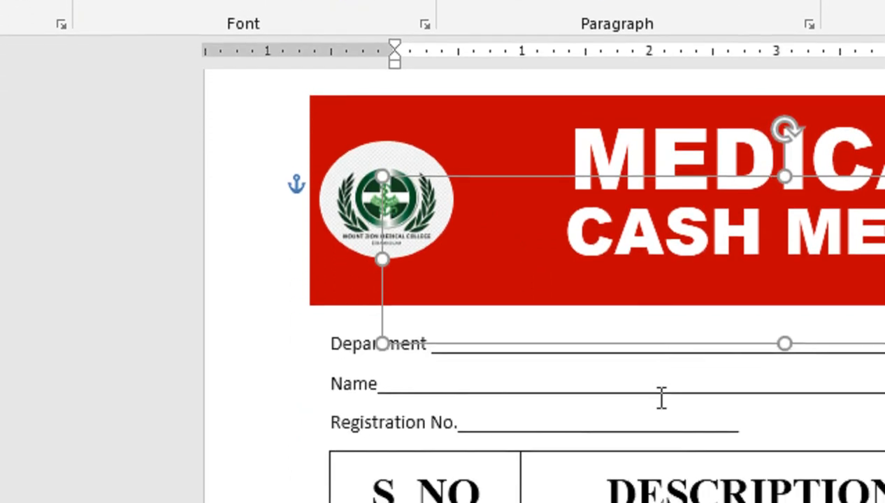
click(661, 371)
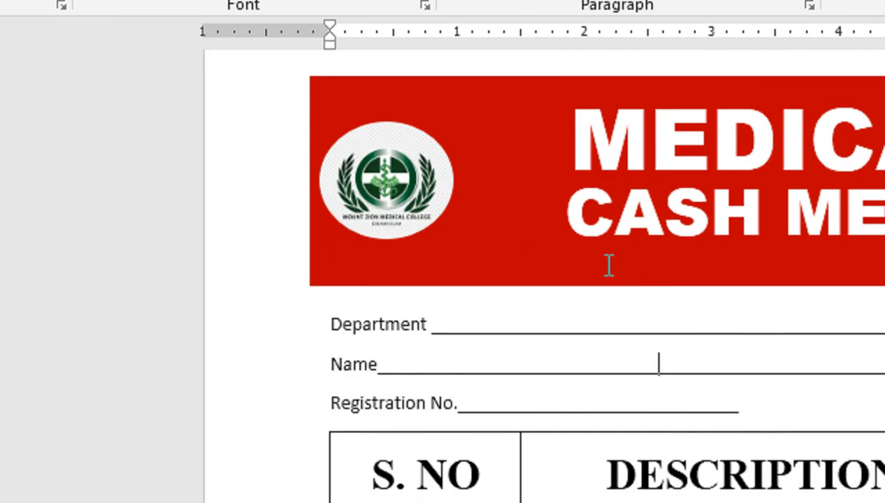
Step: Check the cash memo's layout in the print preview and return to the document
key(ctrl+p)
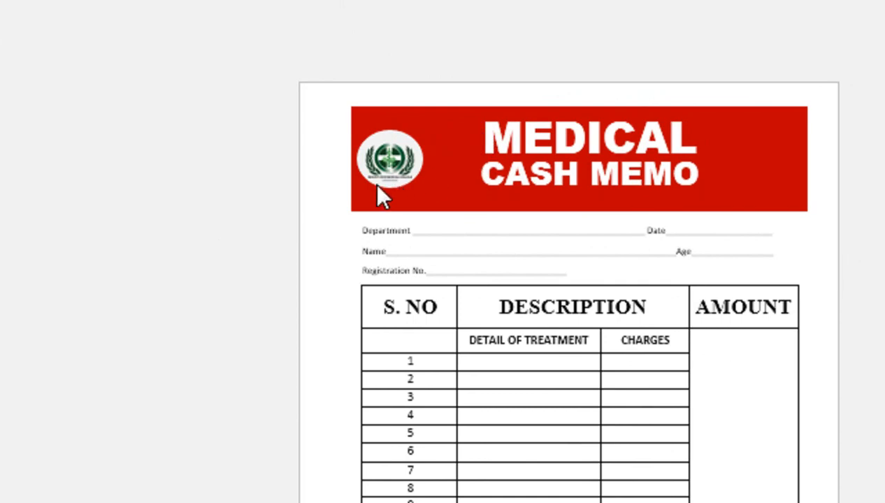
key(Escape)
Step: Move the logo oval inward from the banner's left edge and place a copy level with it at the banner's right end
click(202, 245)
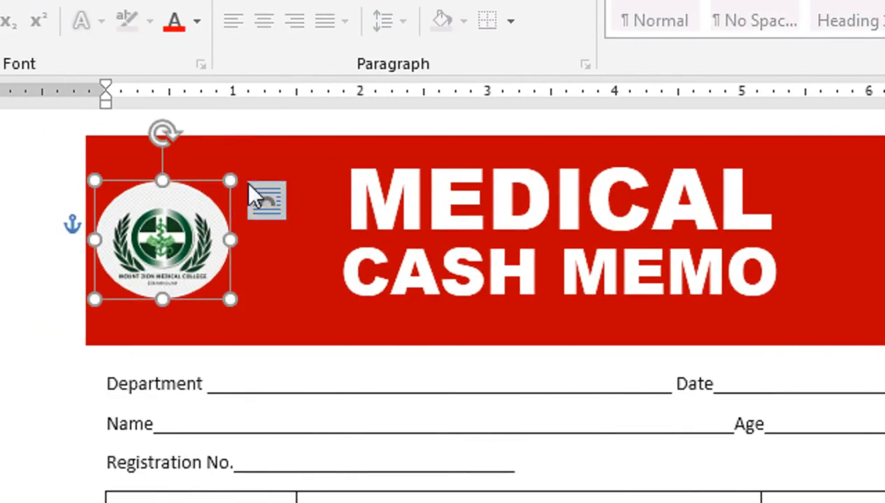
drag(226, 178, 273, 148)
drag(225, 258, 279, 253)
drag(313, 298, 884, 274)
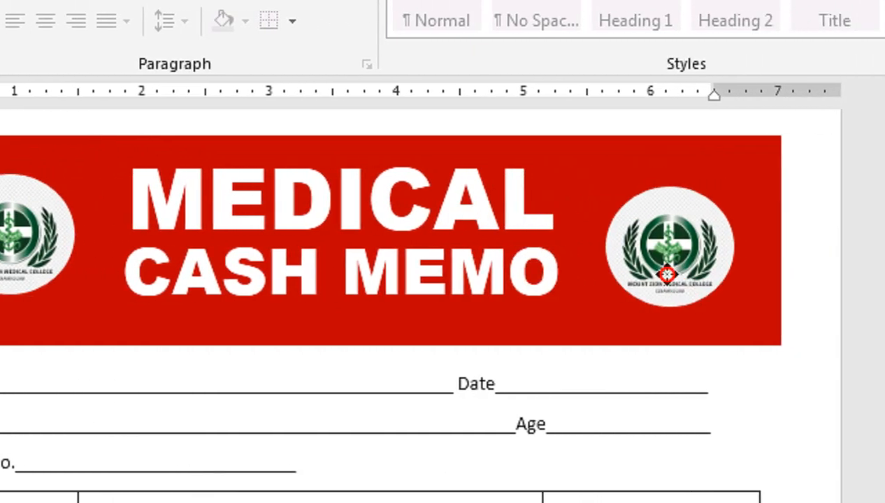
drag(666, 274, 672, 252)
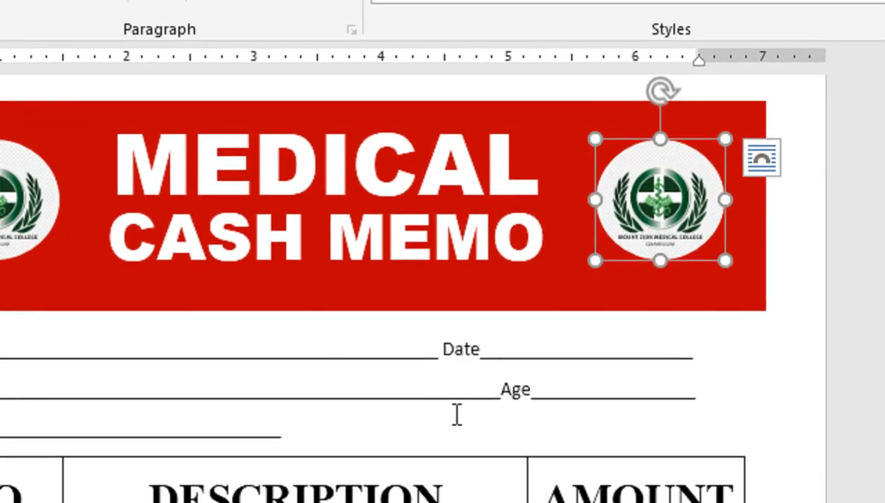
click(454, 439)
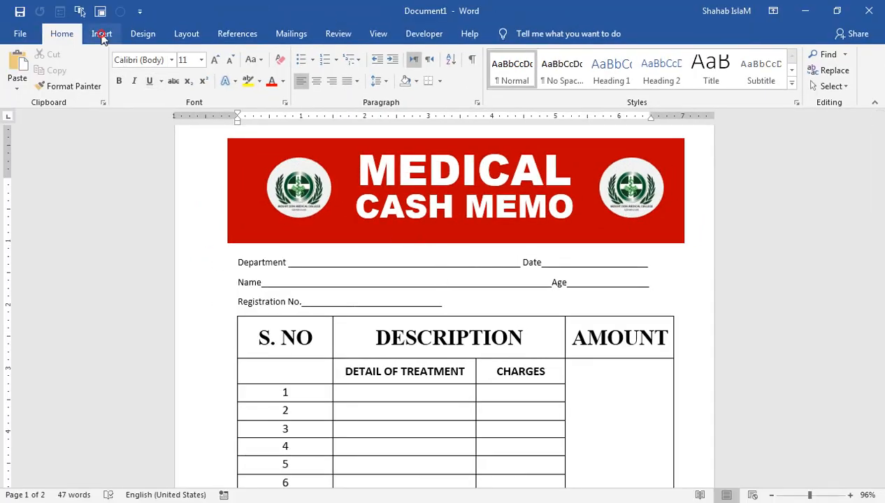
Step: Add a custom picture watermark to the page using the medicine-health-emblem-label-logo PNG, with Auto scale and washout on
click(101, 35)
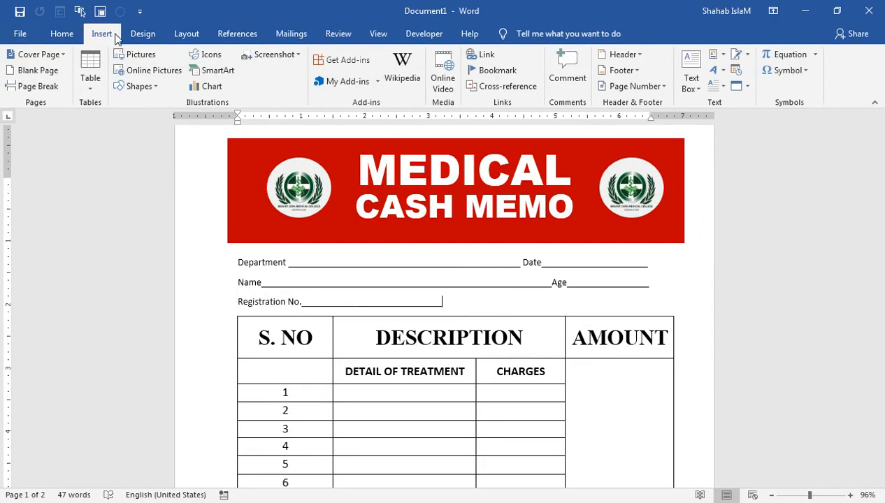
click(145, 39)
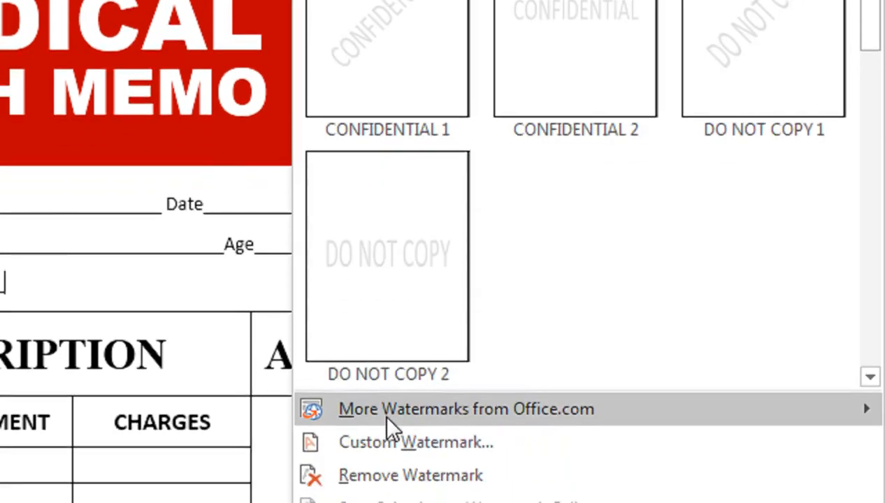
click(391, 440)
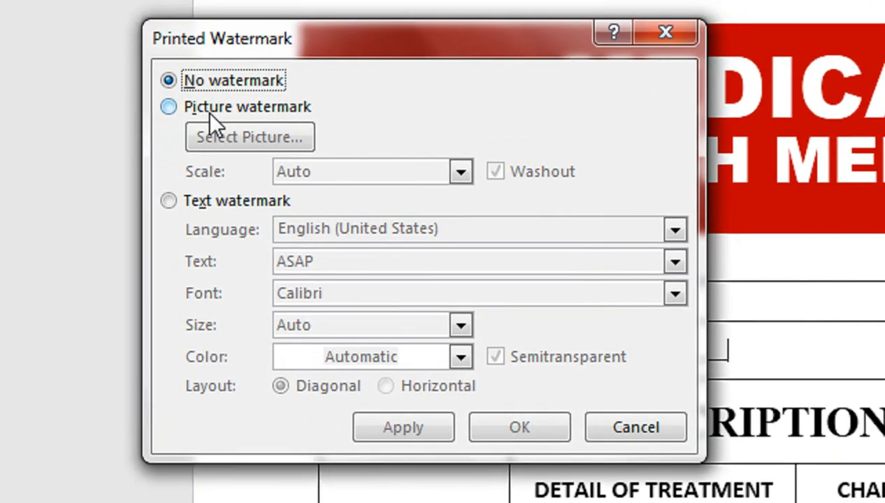
click(209, 112)
click(197, 142)
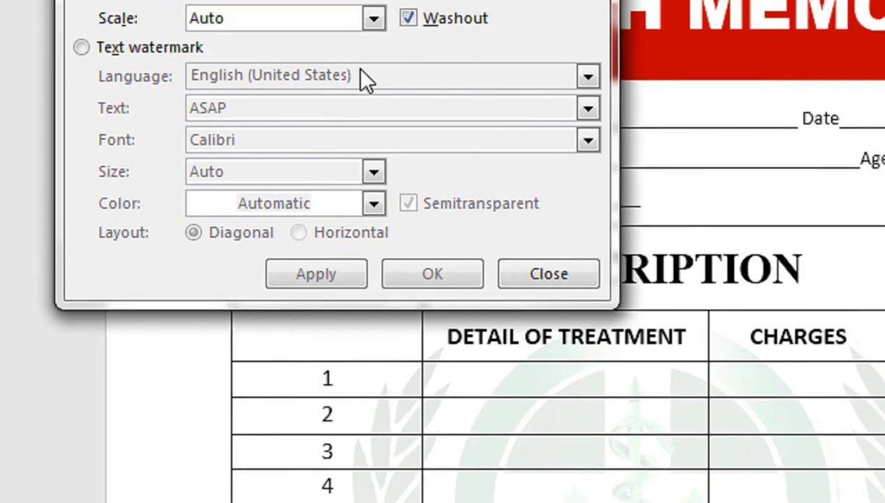
Step: Turn off washout for the logo watermark, apply the change and close the watermark settings
click(408, 110)
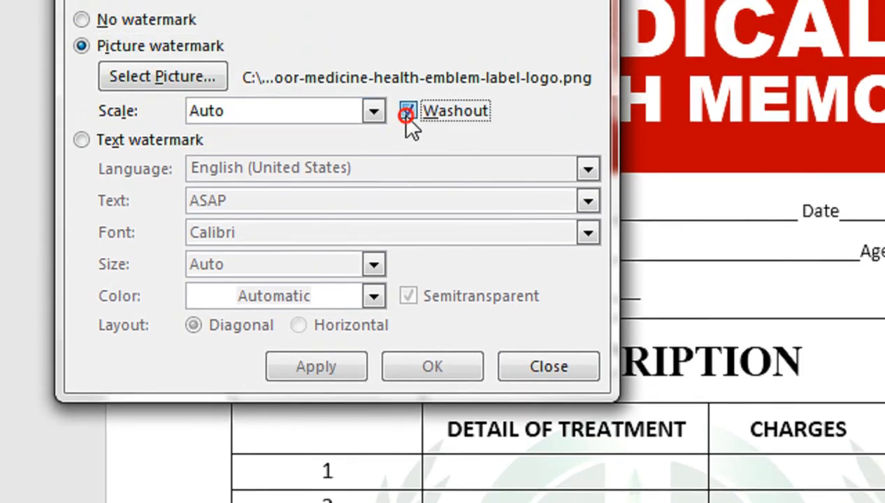
click(354, 373)
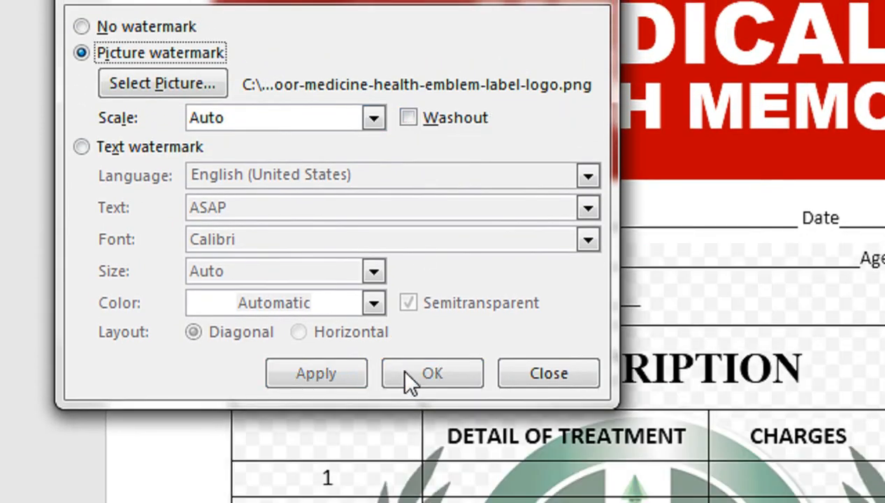
click(525, 372)
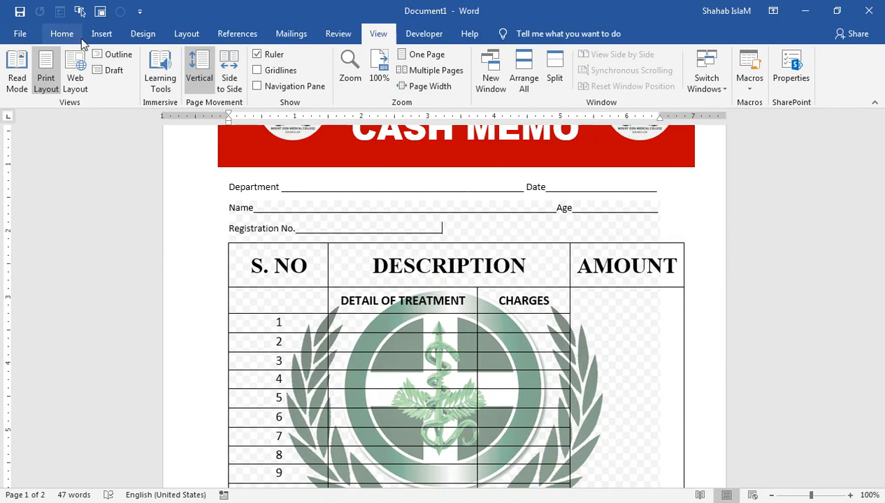
Step: Turn washout on for the existing logo watermark, apply it and close the watermark settings
click(142, 33)
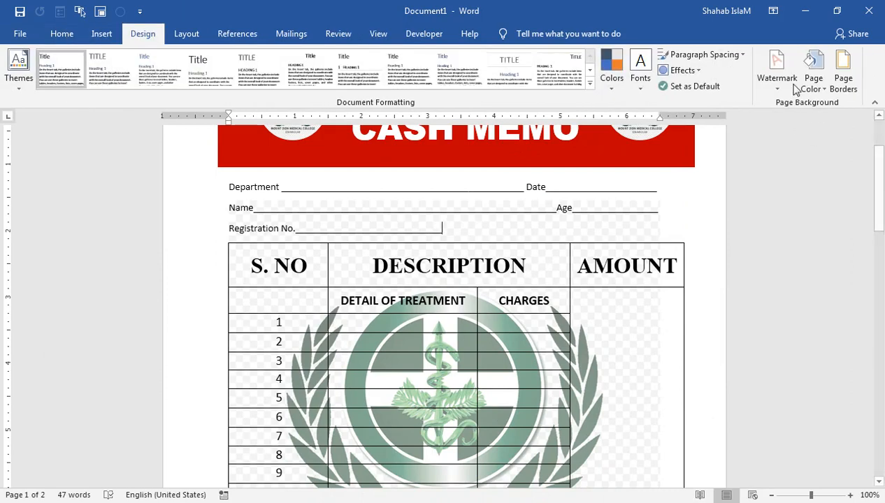
click(774, 84)
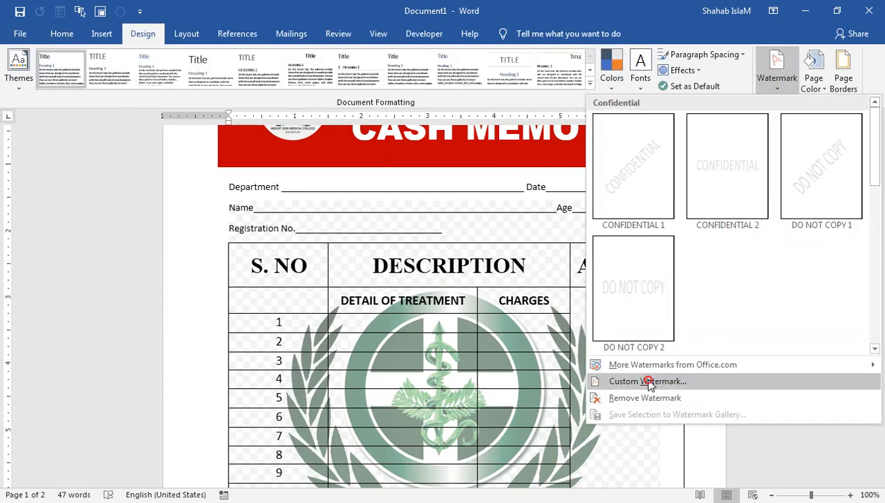
click(651, 381)
click(334, 213)
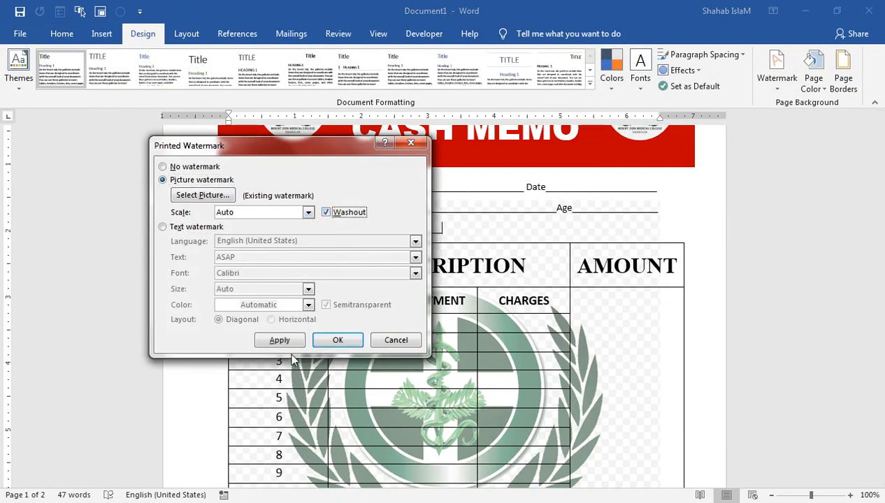
click(280, 340)
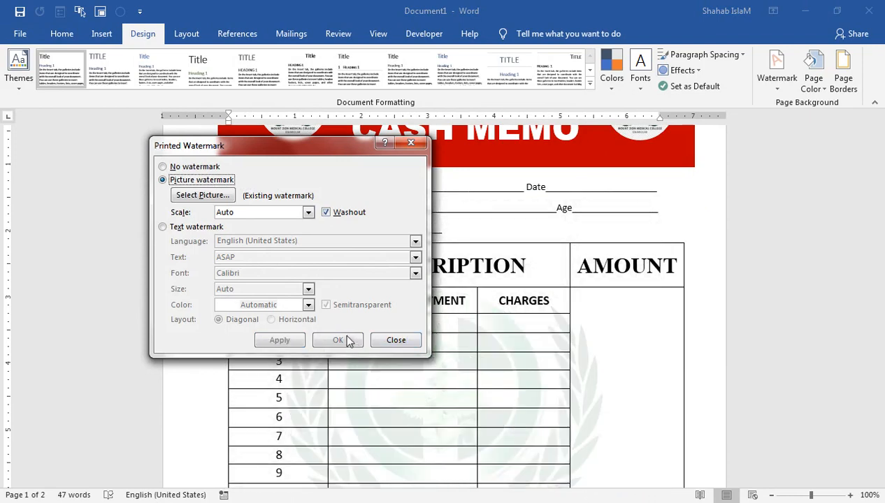
click(383, 340)
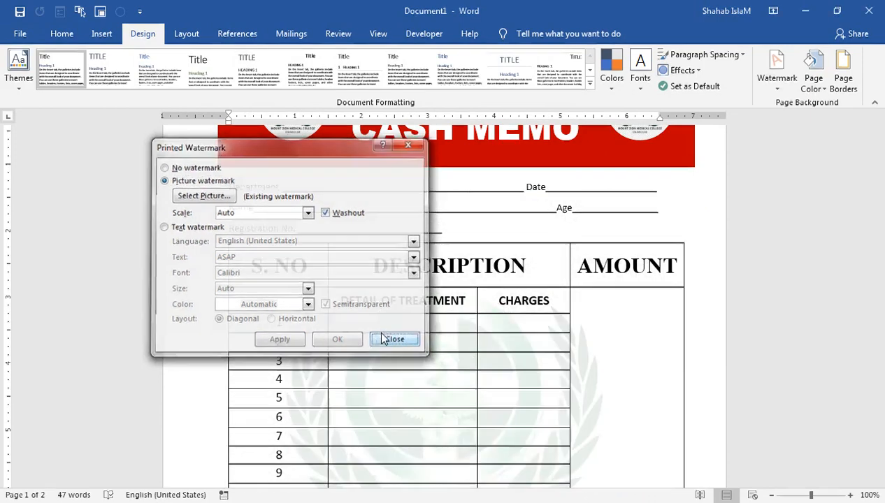
Step: Shade the charges table's S. NO, DESCRIPTION and AMOUNT header row with the dark red standard color
drag(243, 264, 587, 258)
click(541, 36)
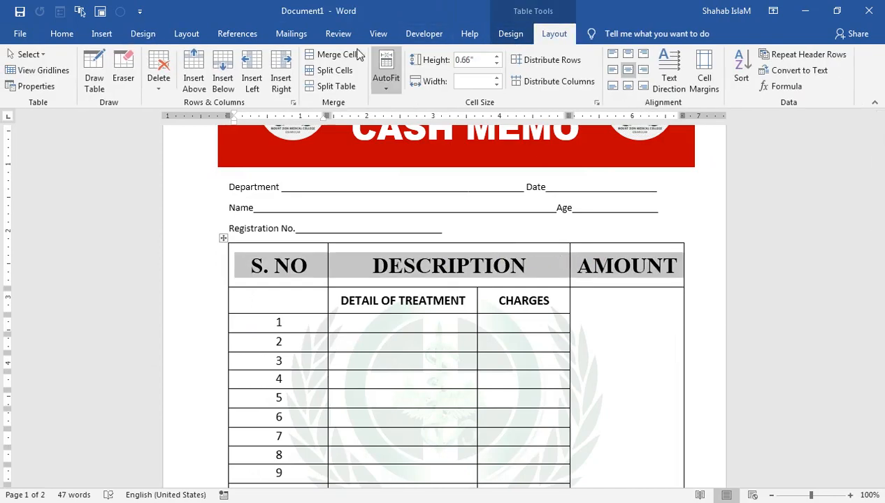
click(513, 40)
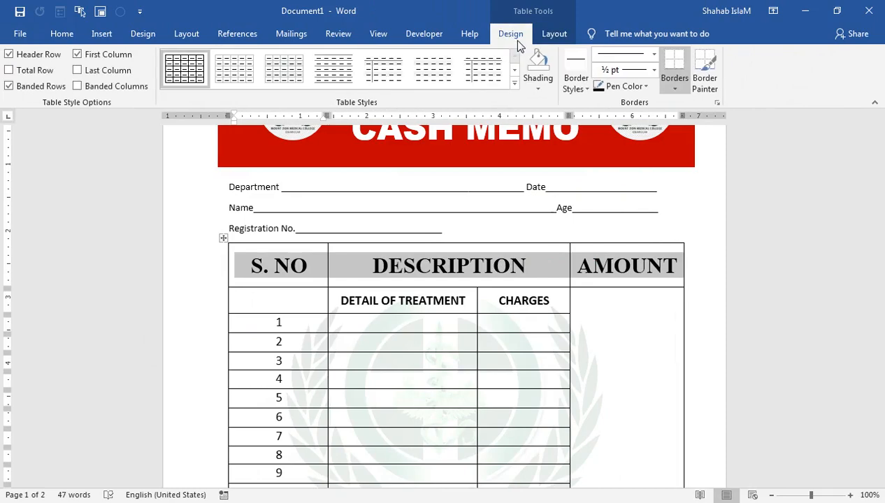
click(538, 91)
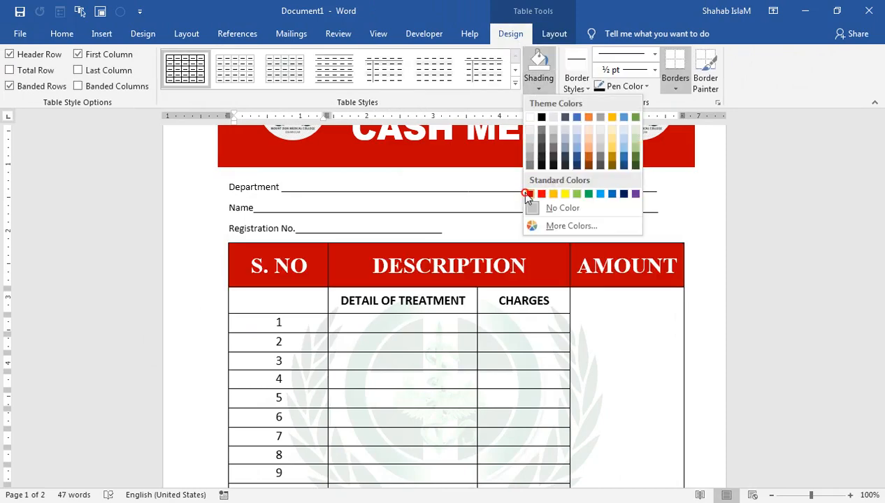
click(526, 194)
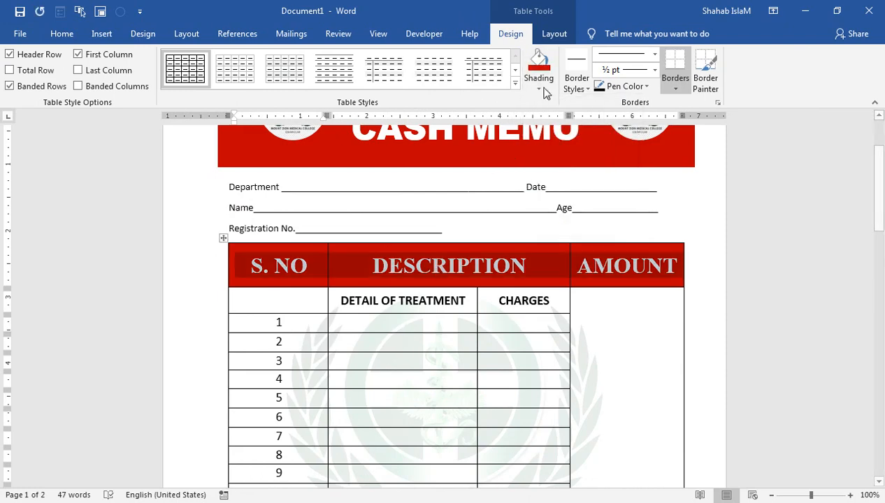
Step: Set the font color of the S. NO, DESCRIPTION and AMOUNT headings to the lightest gold theme shade
click(557, 35)
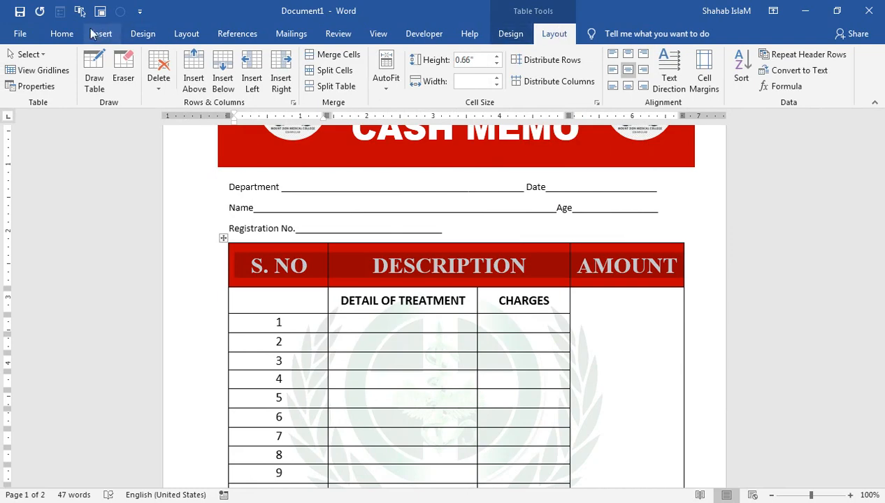
click(61, 34)
click(283, 82)
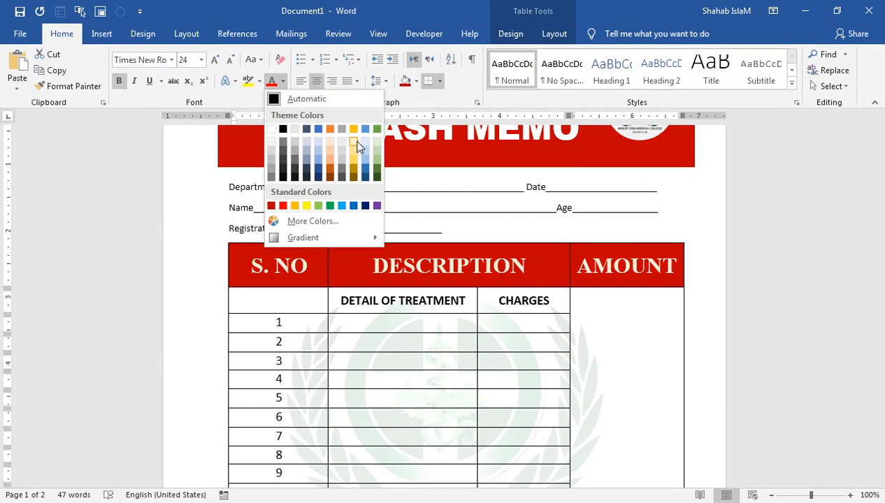
click(424, 206)
Step: Recolor the MEDICAL title in the banner with the same light gold font color as the table headings
scroll(434, 181, up, 1)
scroll(356, 150, up, 2)
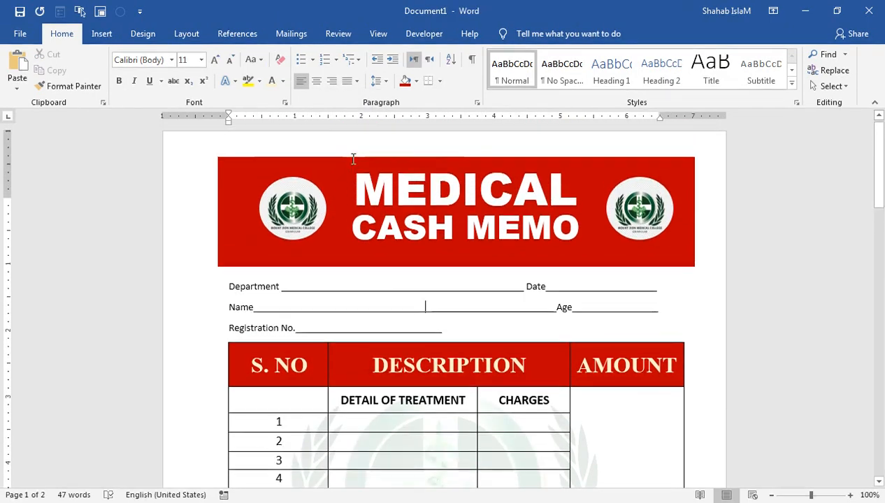
drag(352, 180, 580, 181)
click(279, 86)
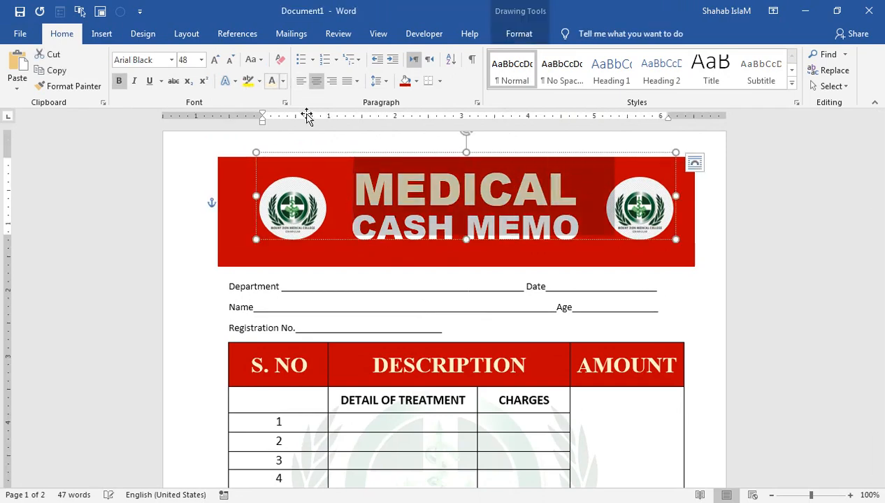
click(391, 257)
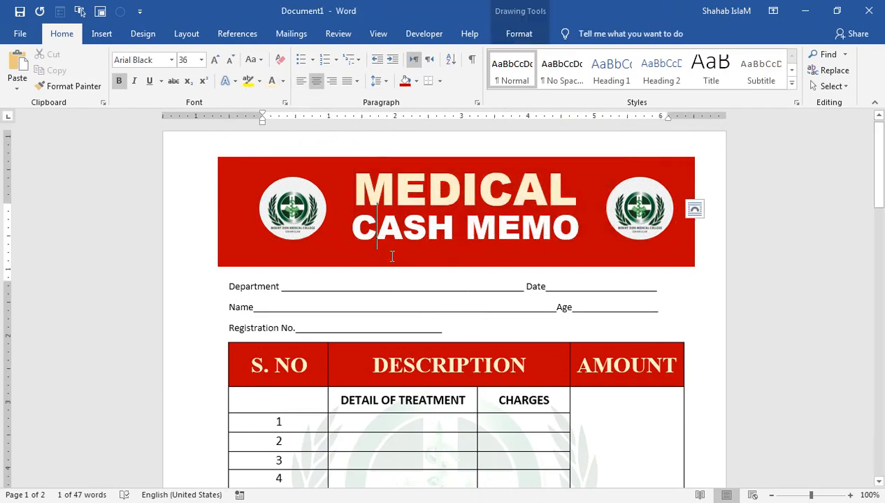
Step: Review the charges table over the watermark and open the print preview of the cash memo
click(419, 398)
scroll(545, 412, down, 3)
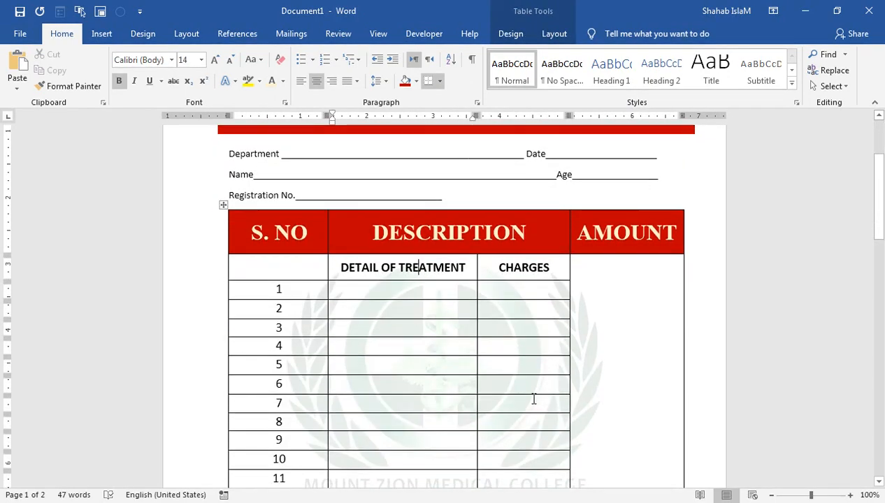
key(ctrl+p)
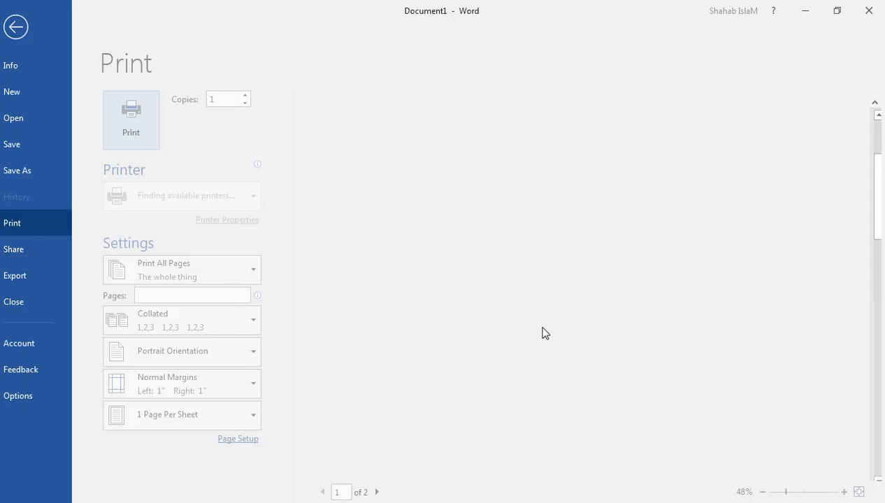